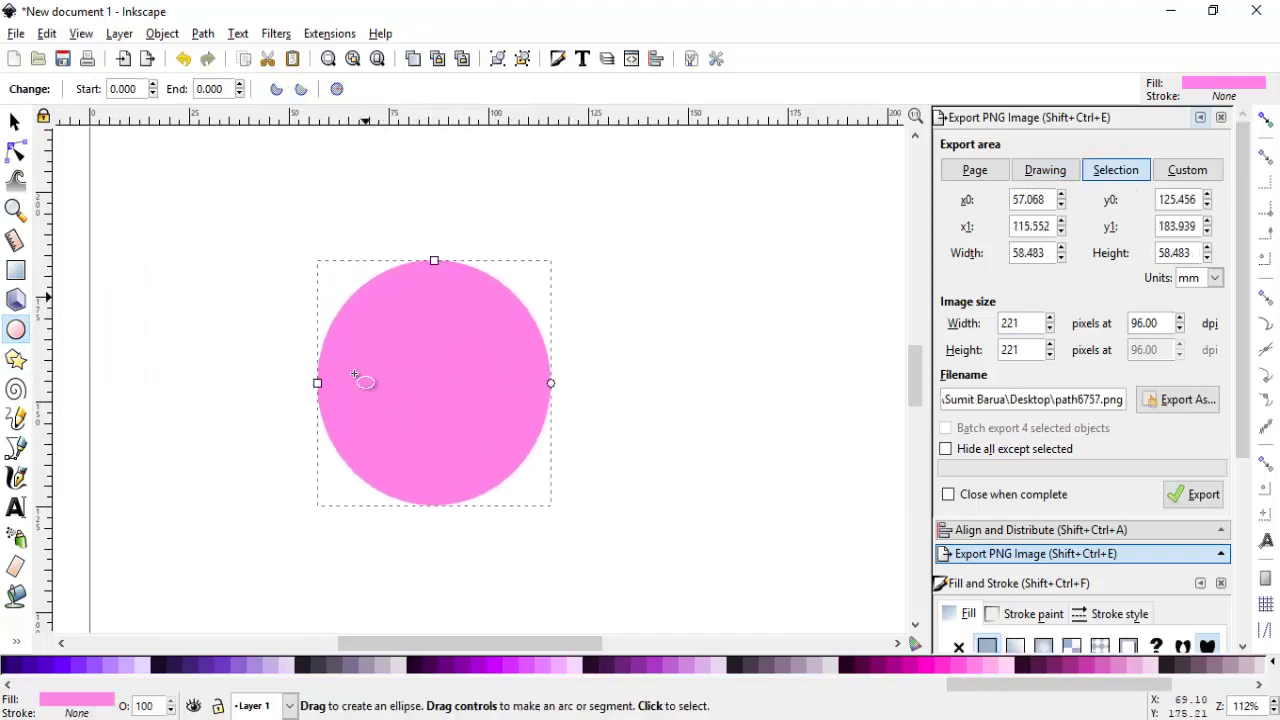
Duplicate the pink circle and fill the copy with red from the colour palette.
{"action": "left_click", "coordinate": [16, 124]}
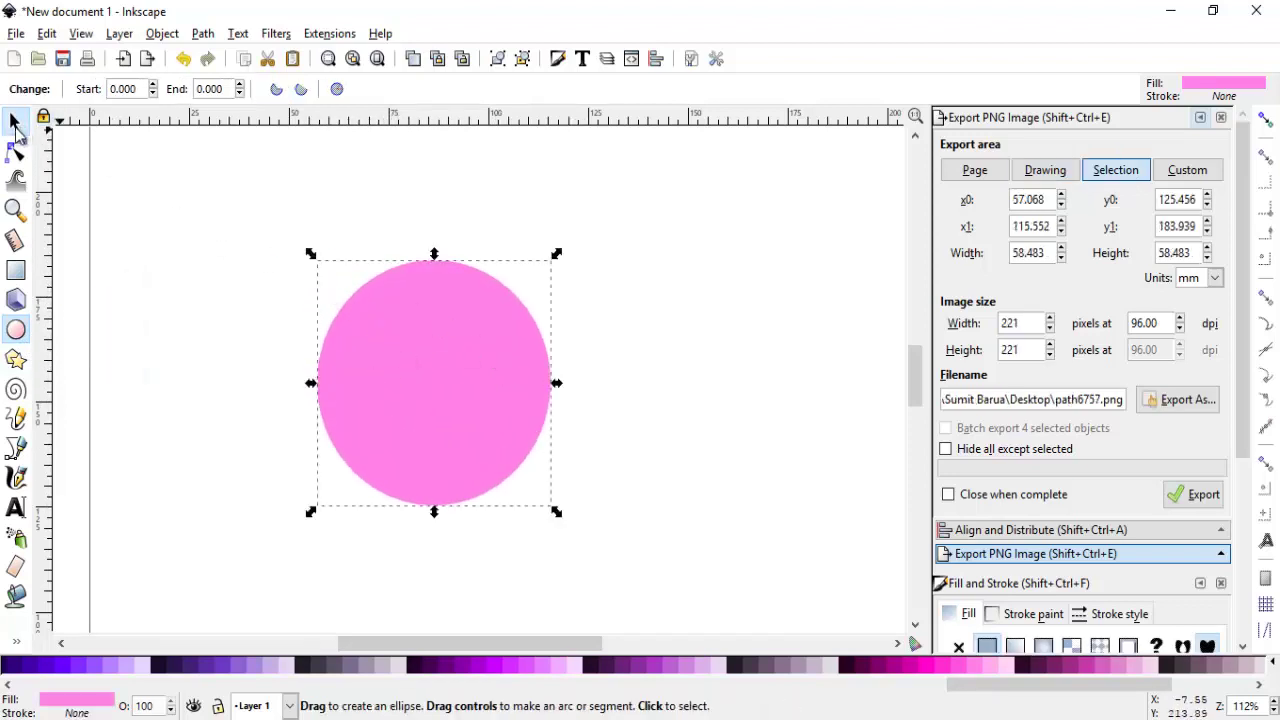
{"action": "right_click", "coordinate": [433, 327]}
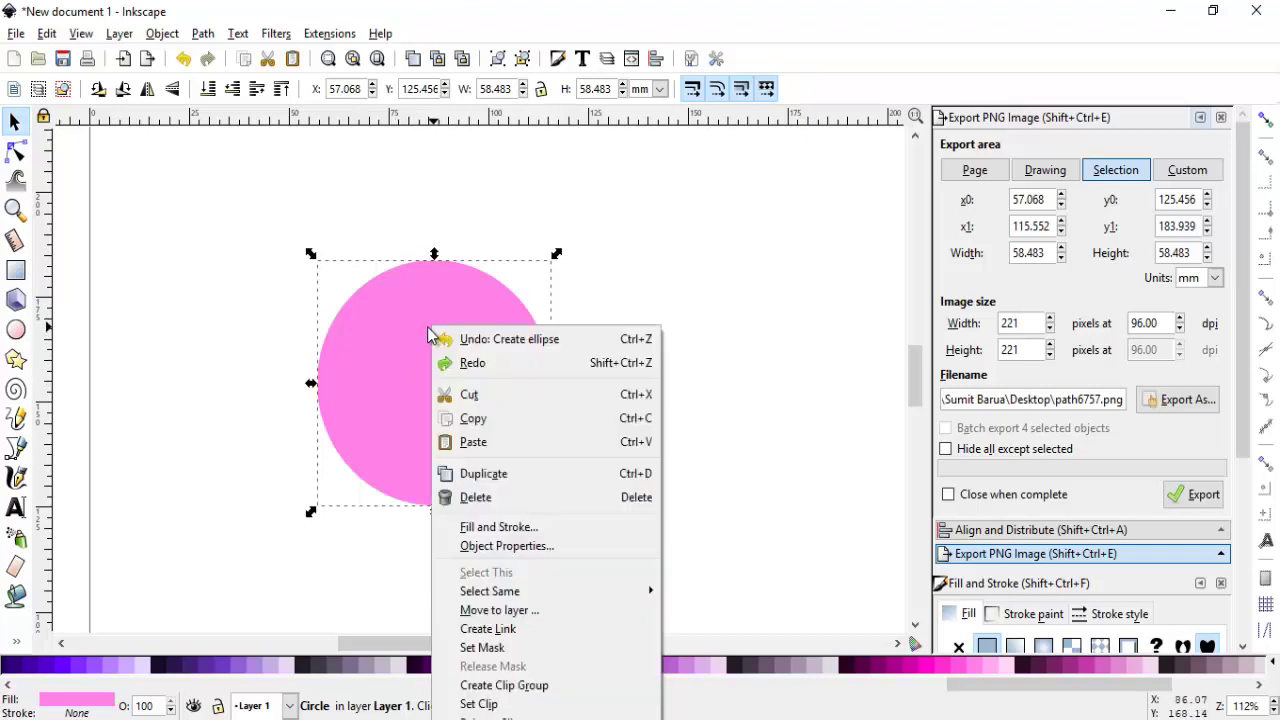
{"action": "left_click", "coordinate": [493, 474]}
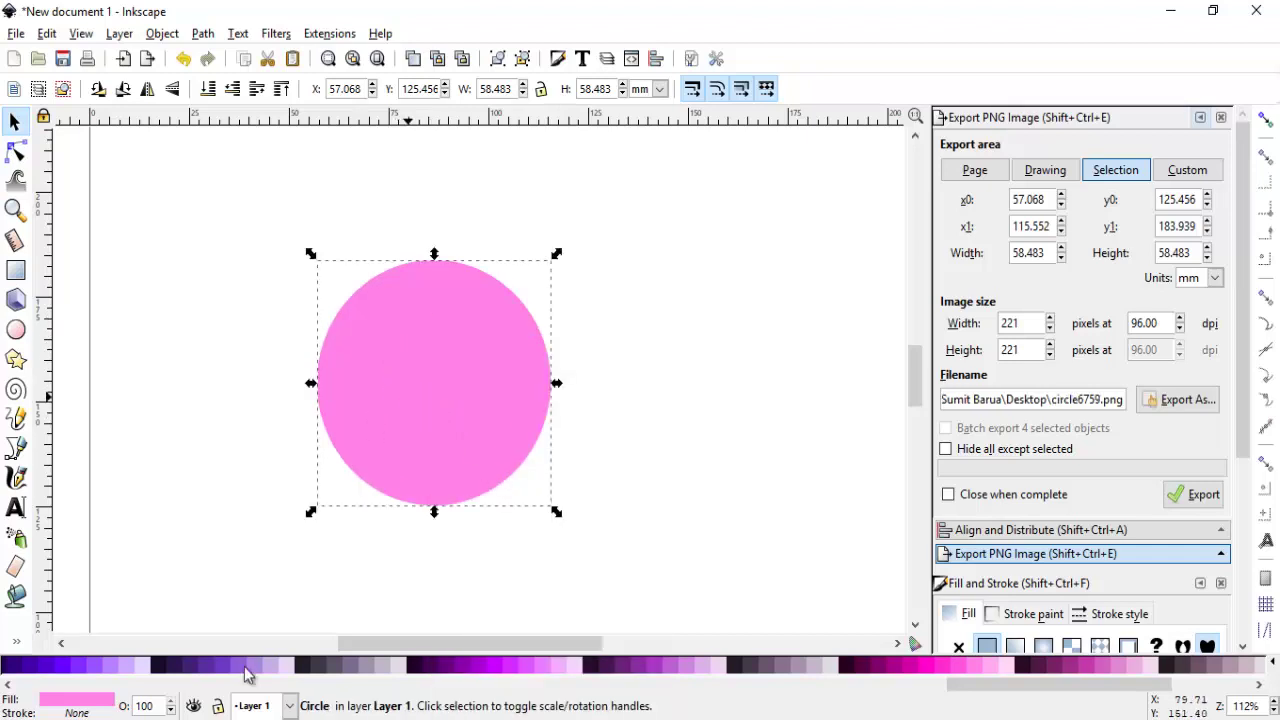
{"action": "left_click_drag", "start_coordinate": [980, 689], "coordinate": [123, 688]}
{"action": "left_click", "coordinate": [343, 665]}
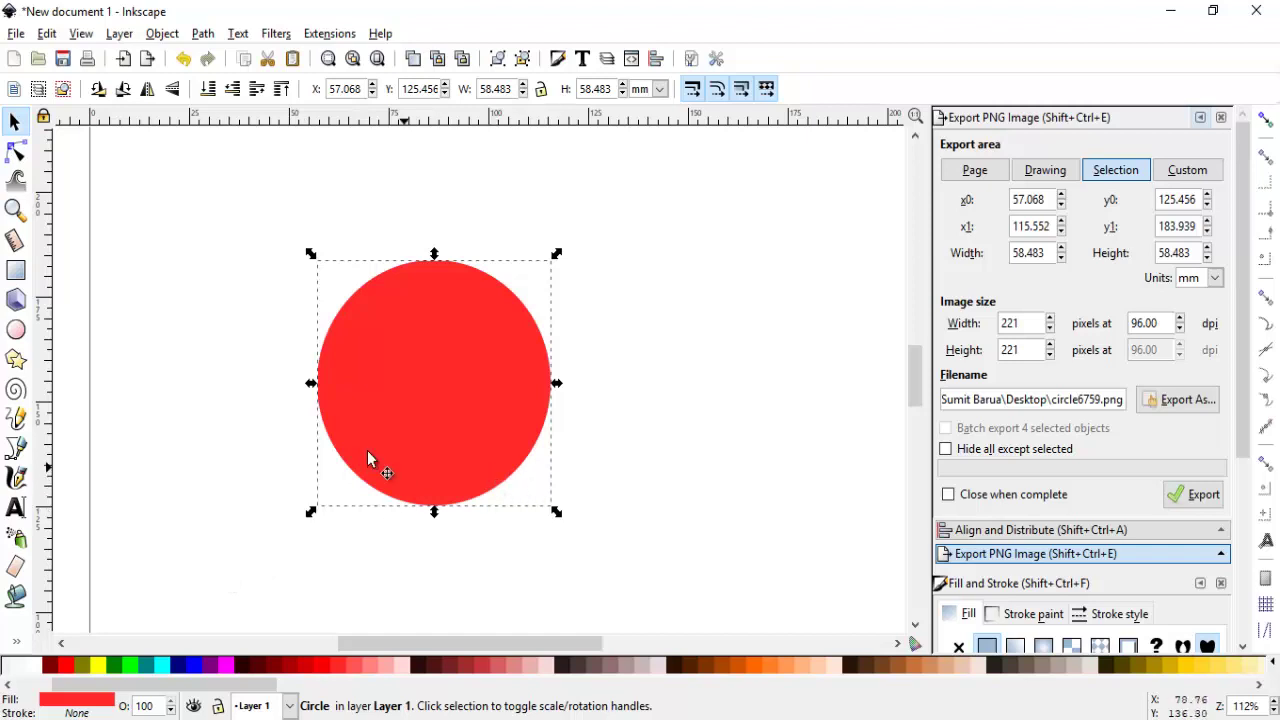
Shift the red circle horizontally about 24 mm to the right and set the opacity of both circles to 50%.
{"action": "key", "text": "ctrl"}
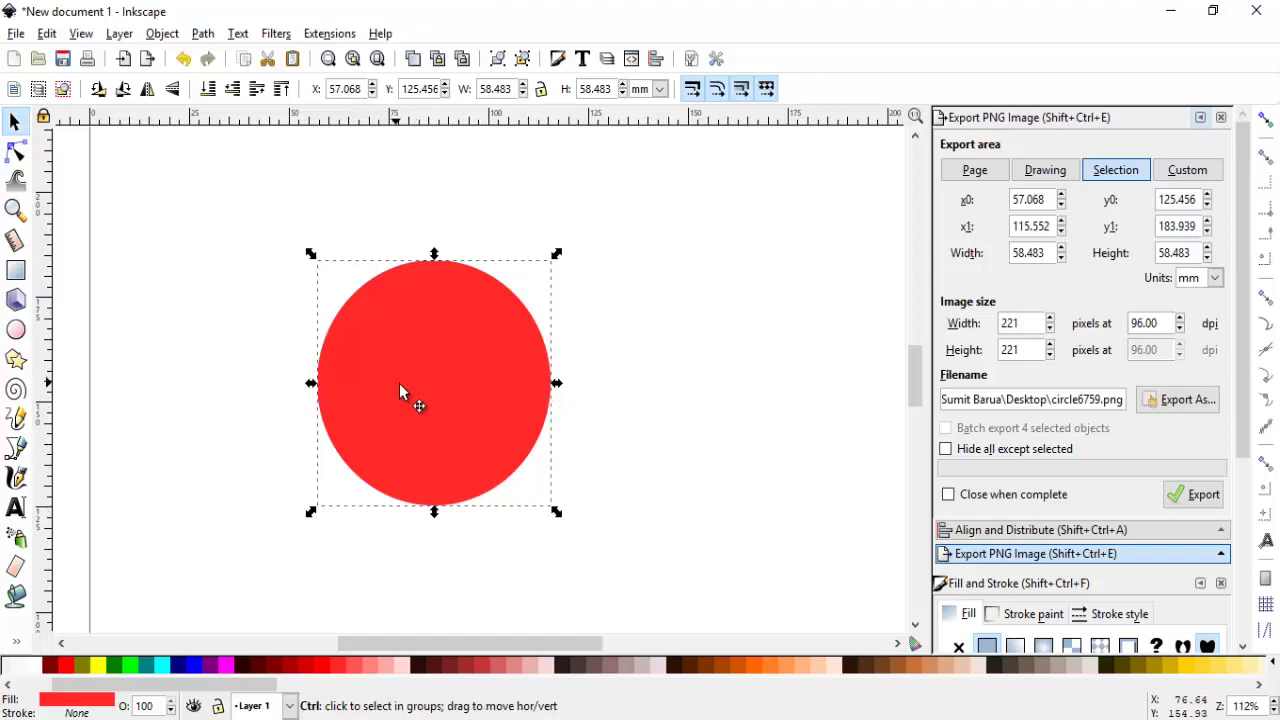
{"action": "left_click_drag", "start_coordinate": [400, 385], "coordinate": [494, 400]}
{"action": "left_click_drag", "start_coordinate": [209, 197], "coordinate": [794, 585]}
{"action": "left_click_drag", "start_coordinate": [1250, 378], "coordinate": [1245, 568]}
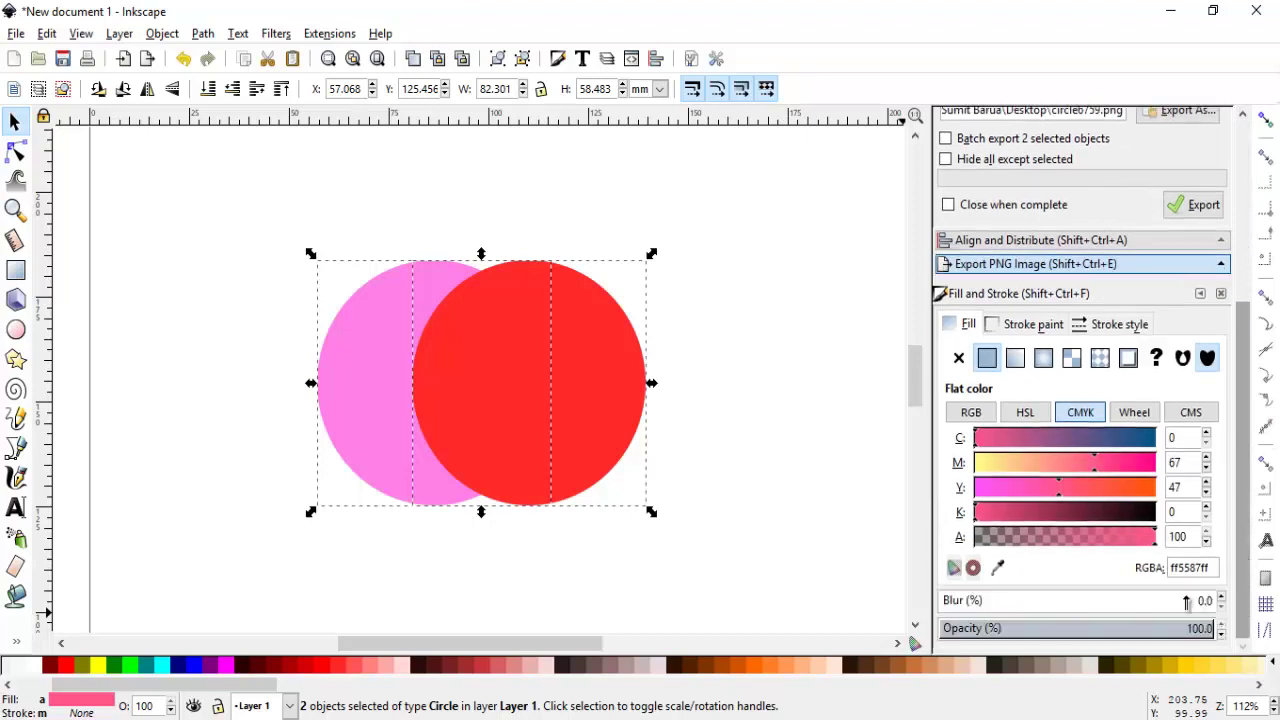
{"action": "left_click", "coordinate": [1076, 628]}
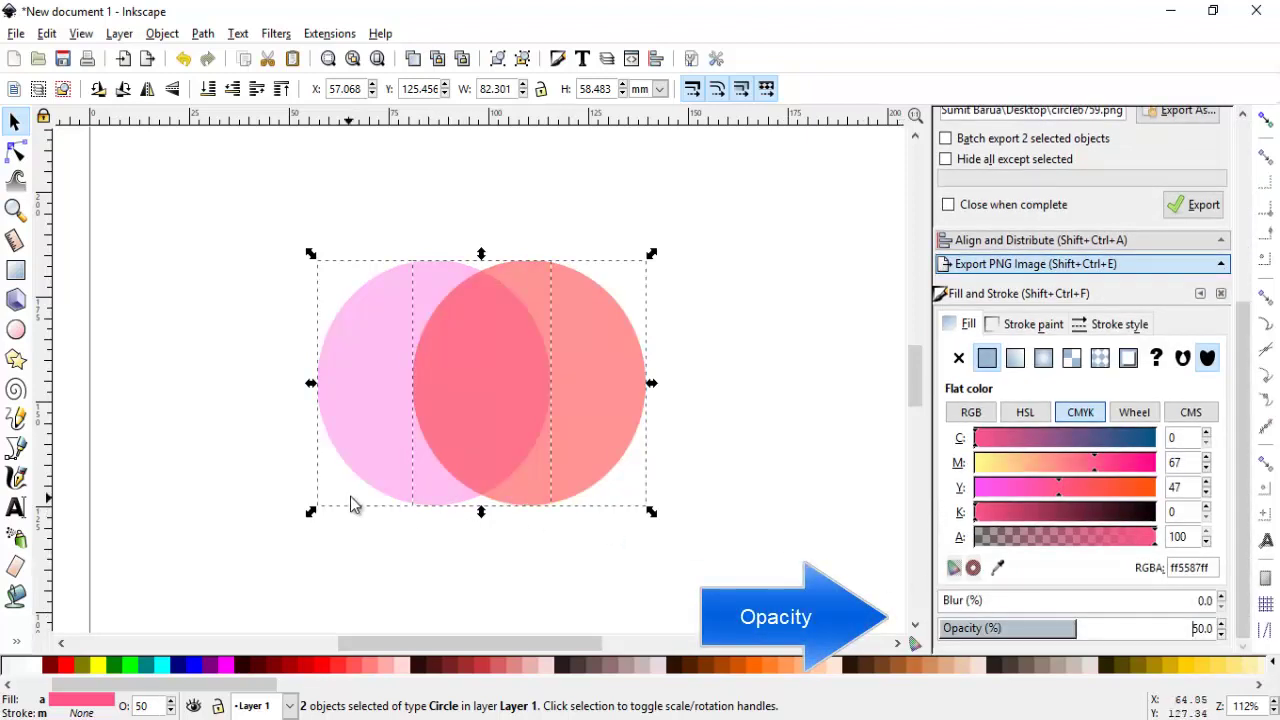
{"action": "left_click", "coordinate": [275, 470]}
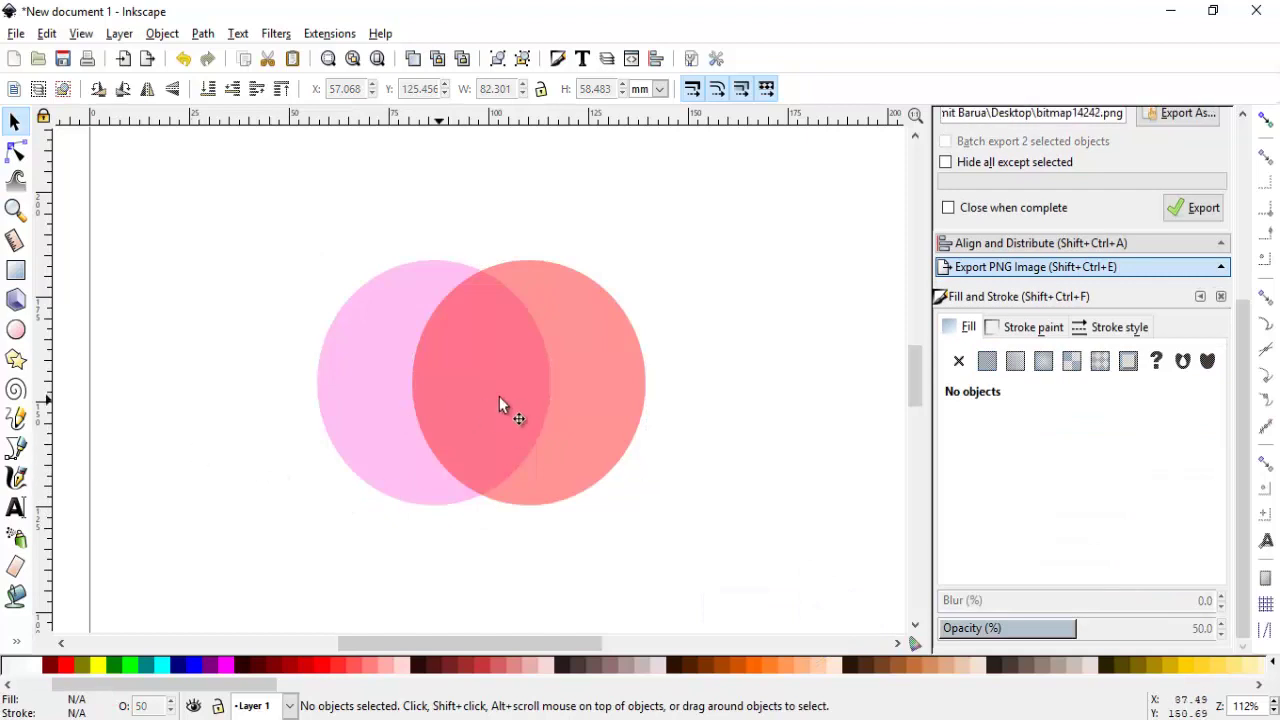
Move the red circle slightly further right to an X of about 87 mm, narrowing its overlap with the pink circle.
{"action": "left_click", "coordinate": [586, 406]}
{"action": "left_click_drag", "start_coordinate": [586, 406], "coordinate": [605, 403]}
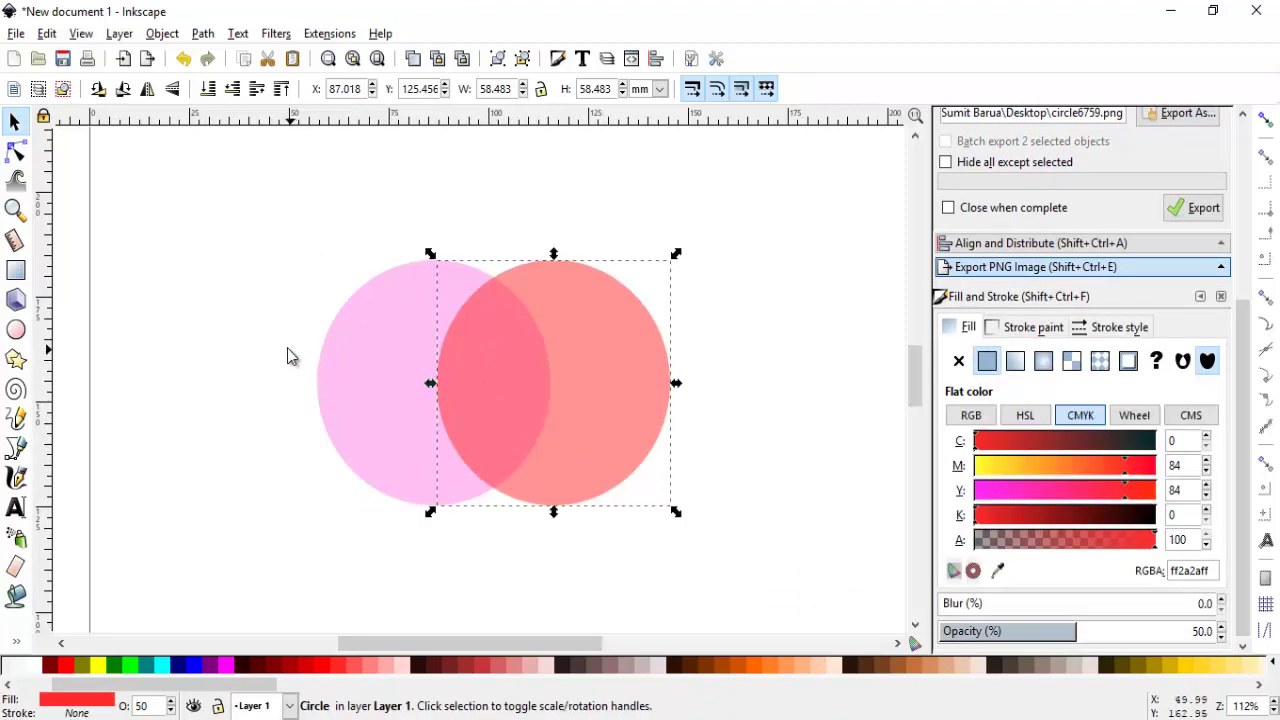
{"action": "left_click", "coordinate": [208, 362]}
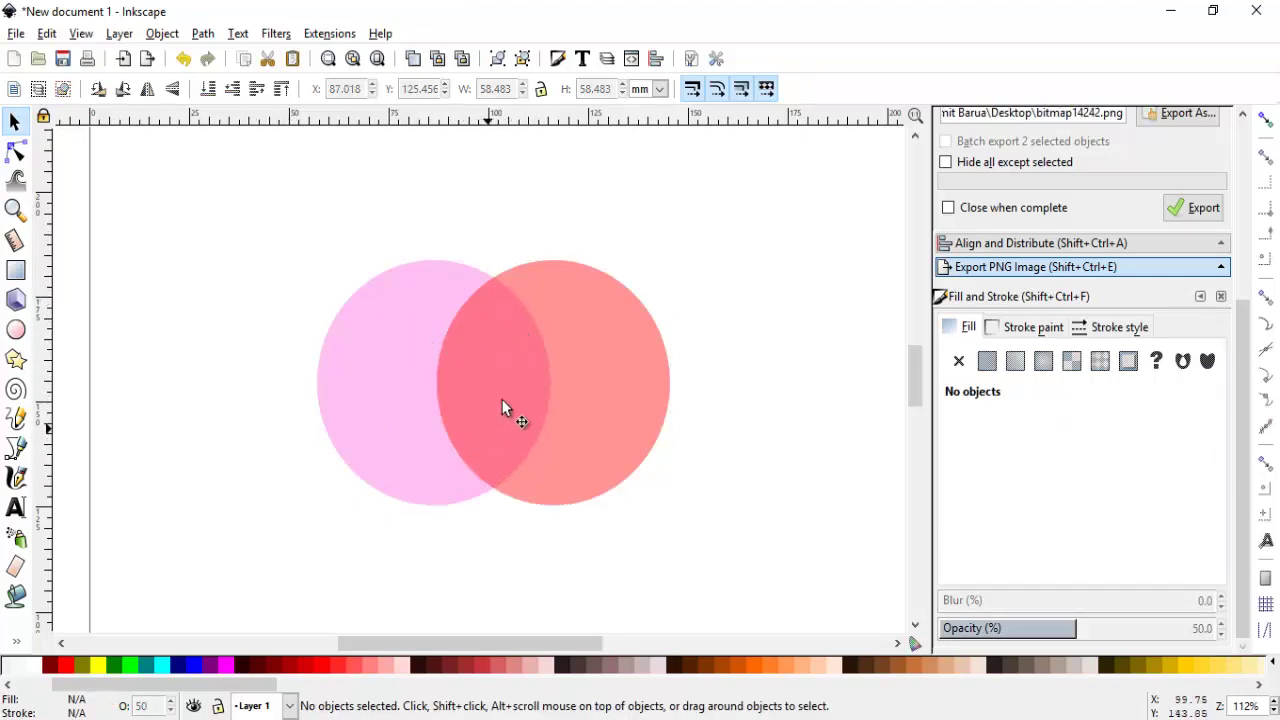
Select both circles and apply the Intersection path operation to keep only their overlapping petal shape.
{"action": "left_click_drag", "start_coordinate": [268, 236], "coordinate": [752, 543]}
{"action": "left_click", "coordinate": [203, 33]}
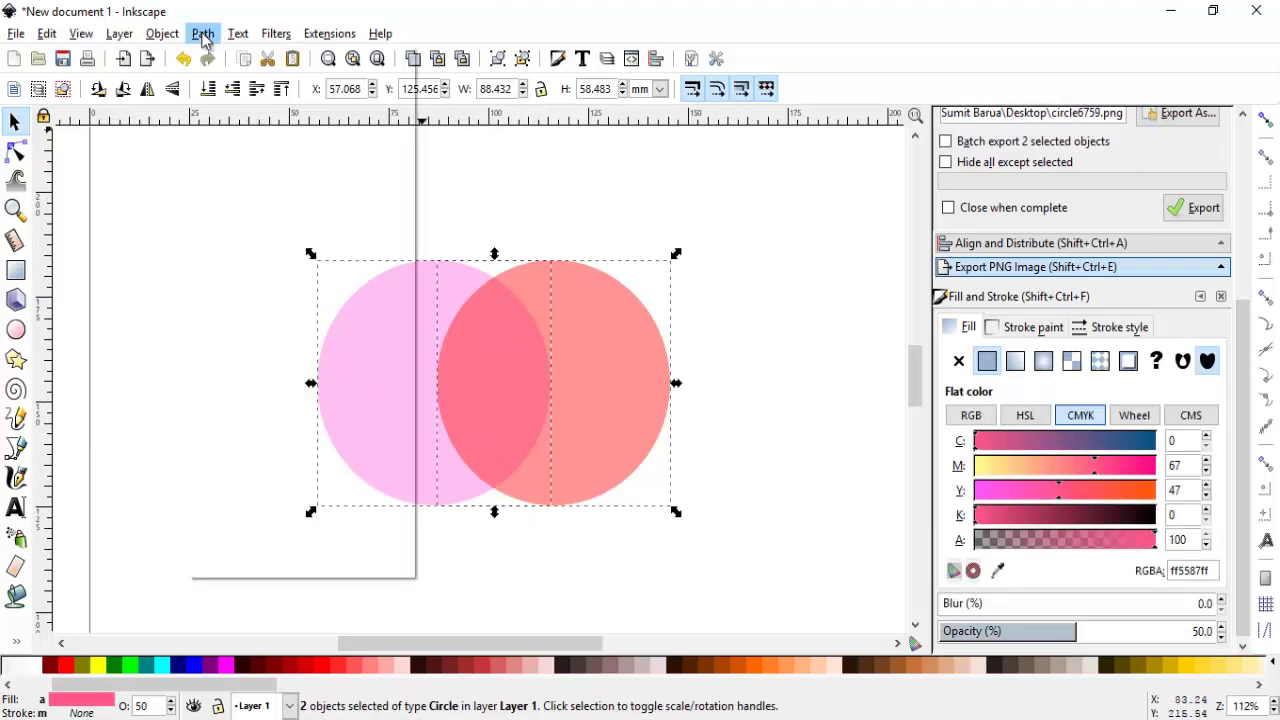
{"action": "left_click", "coordinate": [228, 218]}
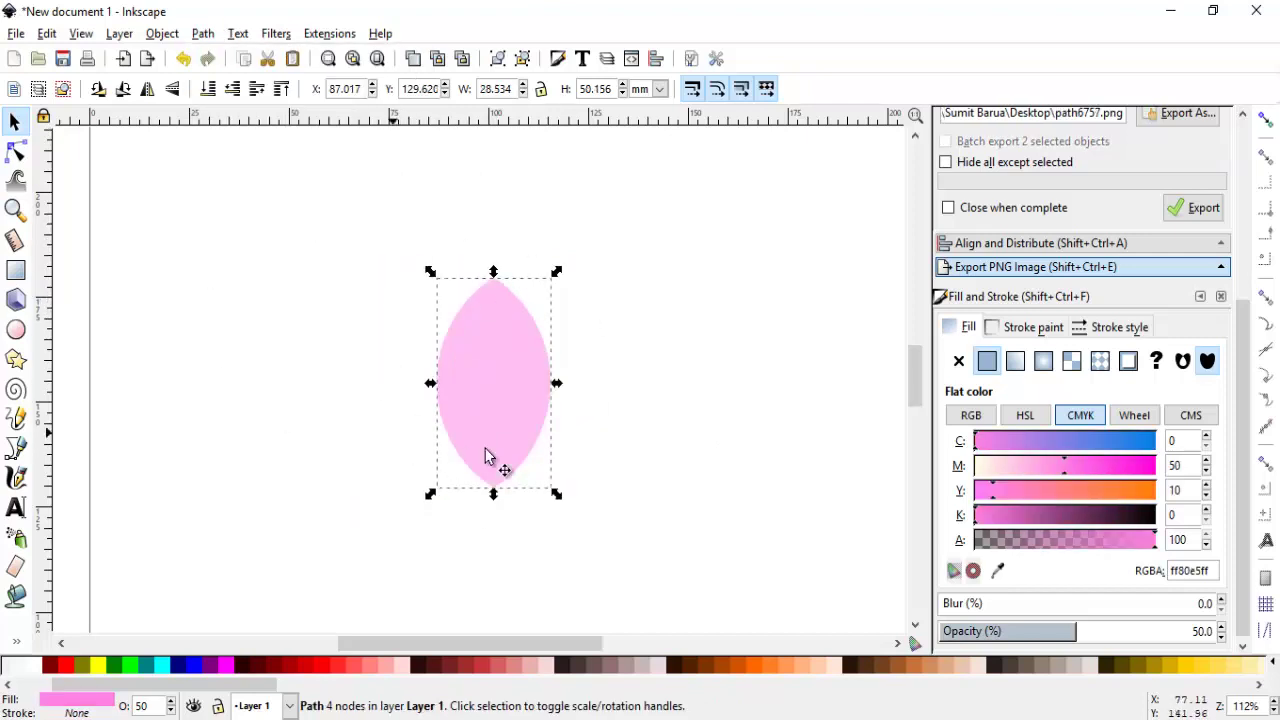
{"action": "left_click", "coordinate": [611, 393]}
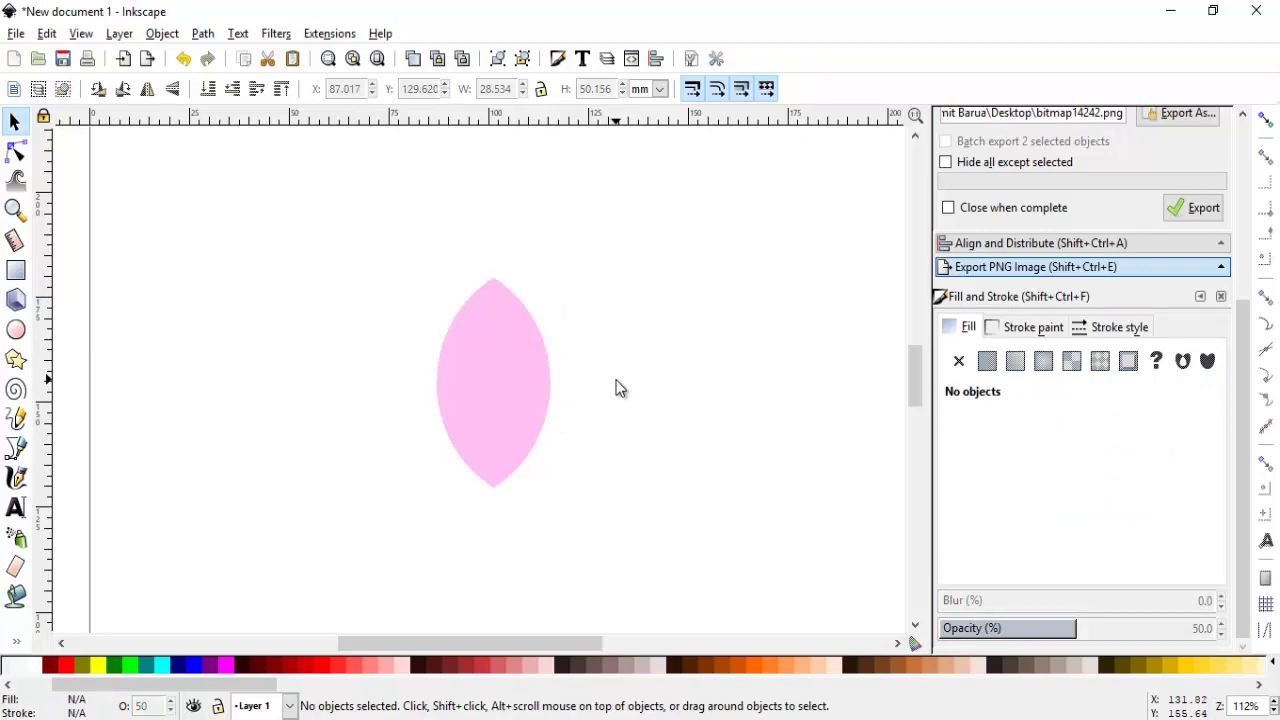
Duplicate the pink petal and fill the copy with bright green (00ff00).
{"action": "key", "text": "plus"}
{"action": "key", "text": "plus"}
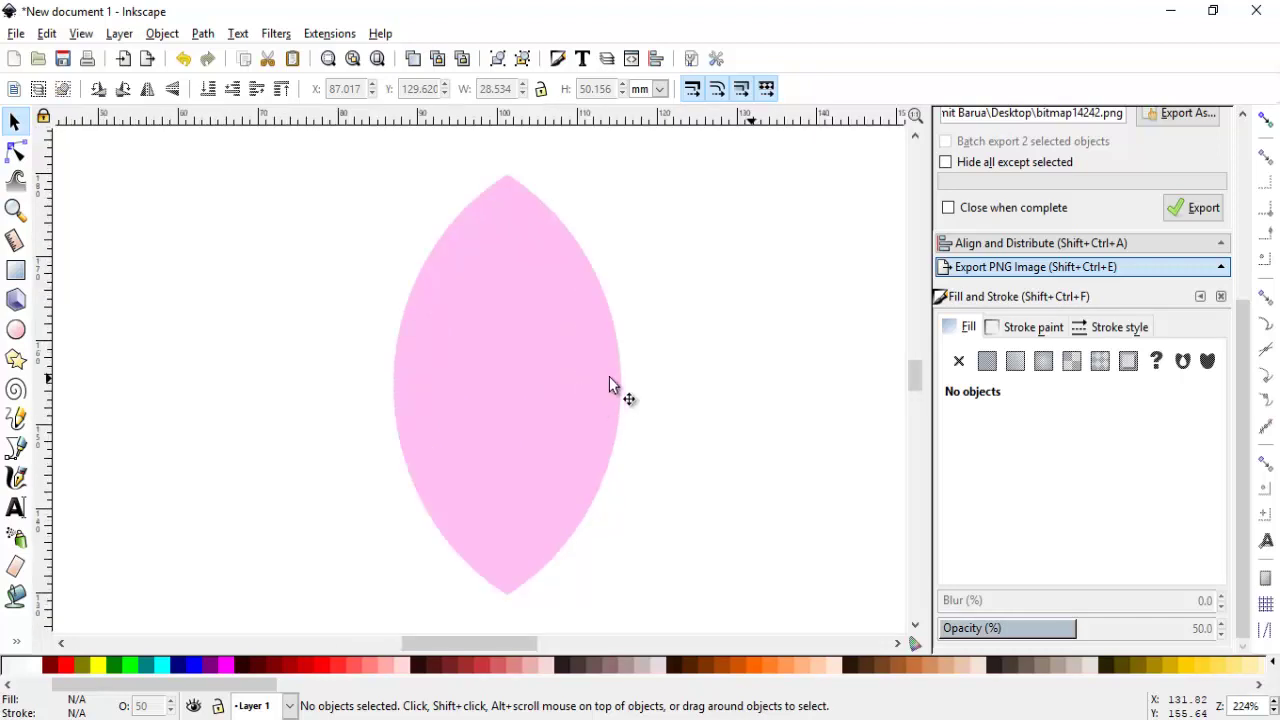
{"action": "left_click", "coordinate": [541, 390]}
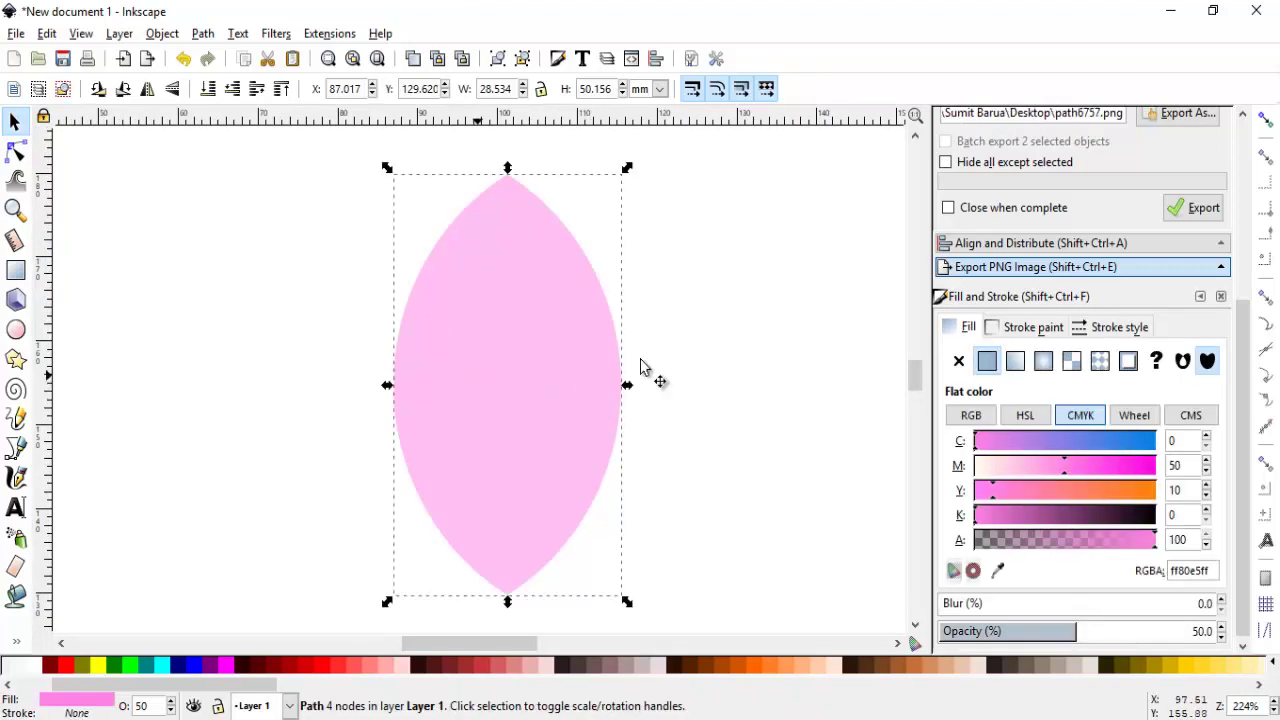
{"action": "right_click", "coordinate": [497, 307]}
{"action": "left_click", "coordinate": [554, 455]}
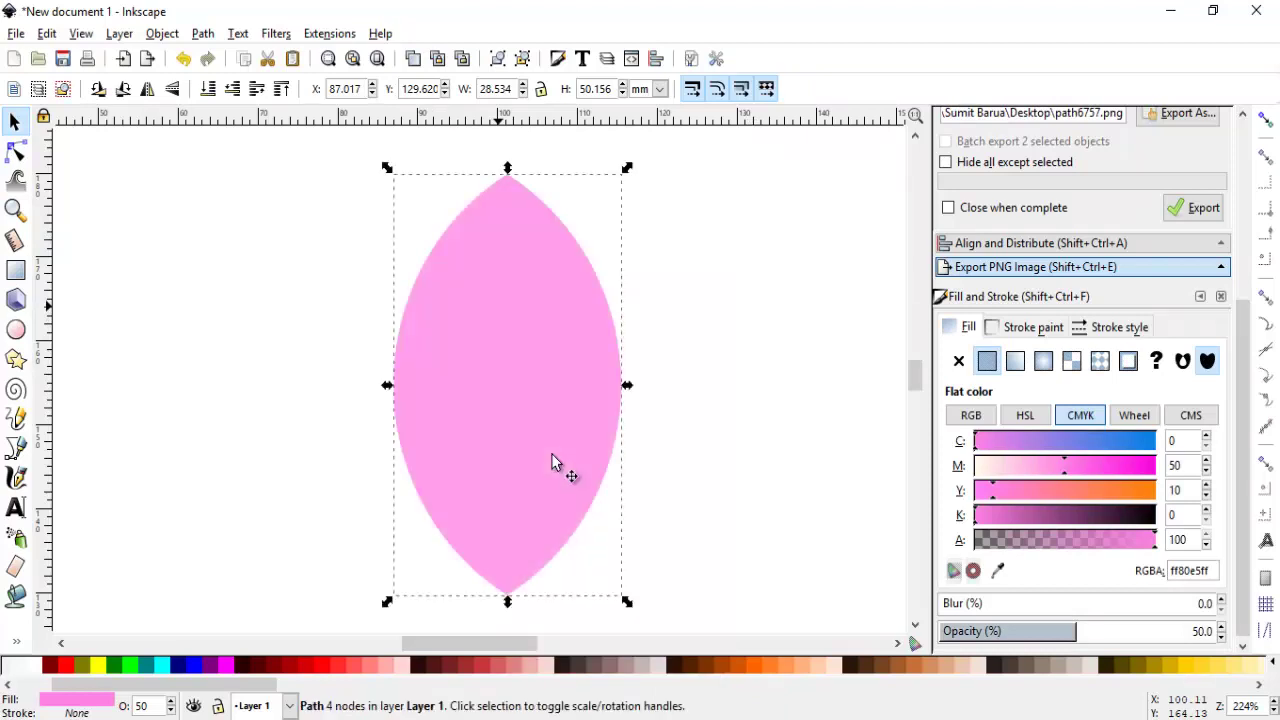
{"action": "left_click", "coordinate": [127, 667]}
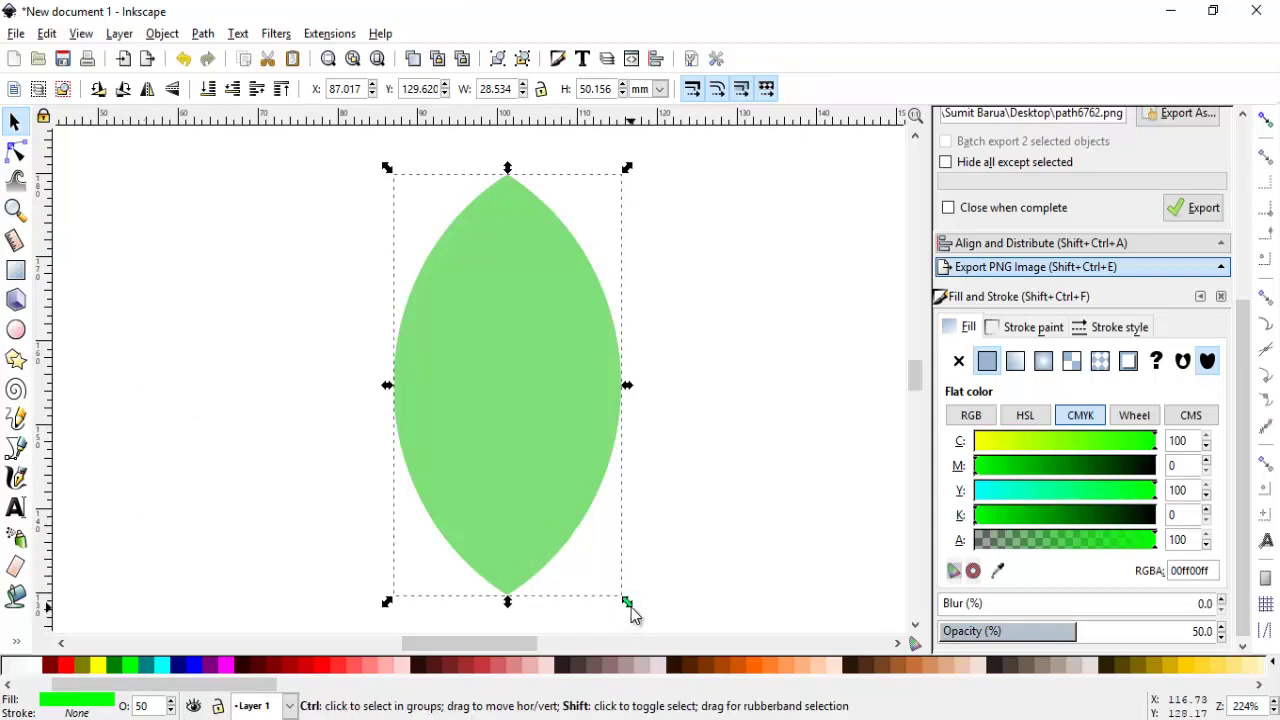
Scale the green petal about its centre to about 20 × 35 mm and move it straight down to the pink petal's lower tip.
{"action": "left_click_drag", "start_coordinate": [628, 607], "coordinate": [597, 584]}
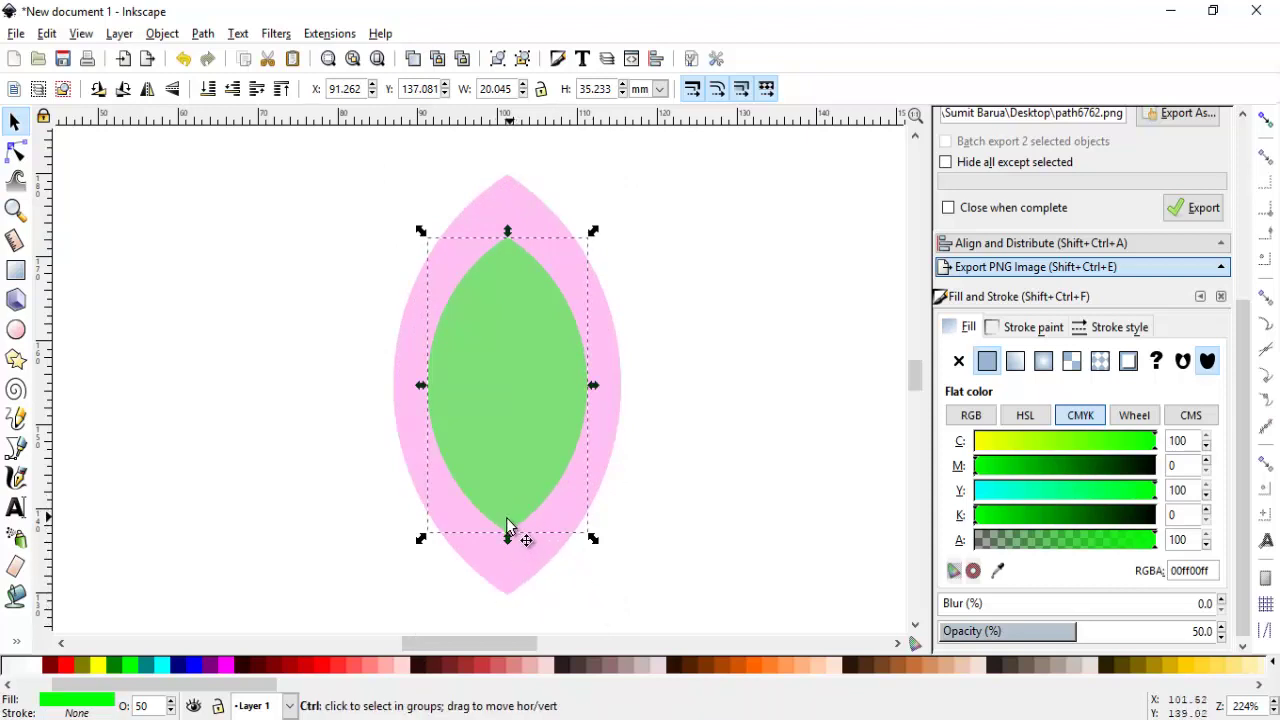
{"action": "left_click_drag", "start_coordinate": [507, 520], "coordinate": [509, 574]}
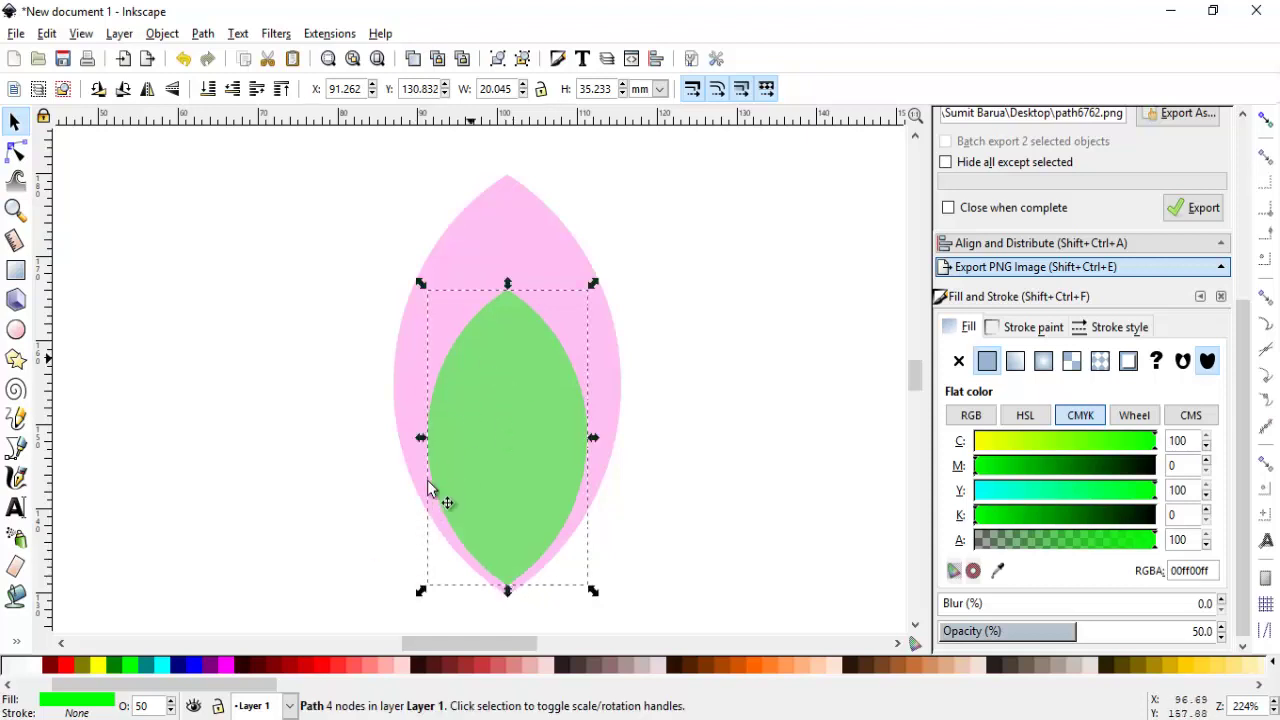
Duplicate the green petal and fill the copy with red (ff2a2a).
{"action": "right_click", "coordinate": [507, 389]}
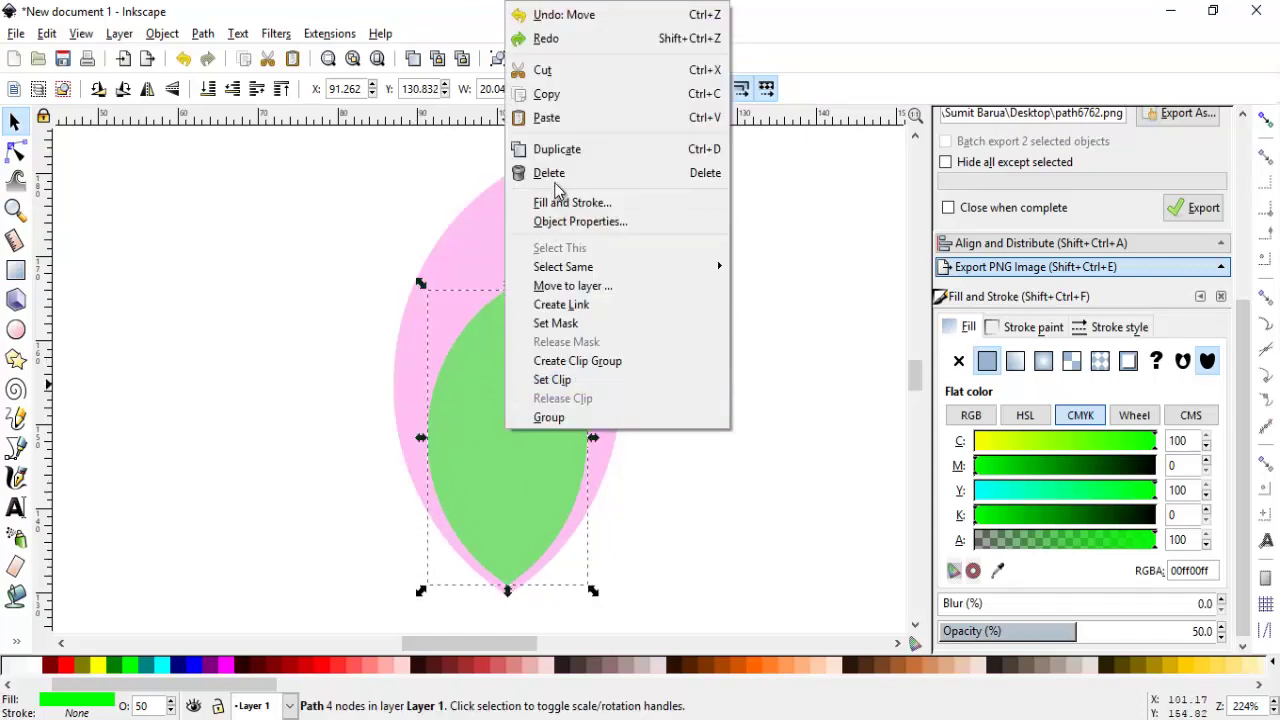
{"action": "left_click", "coordinate": [562, 151]}
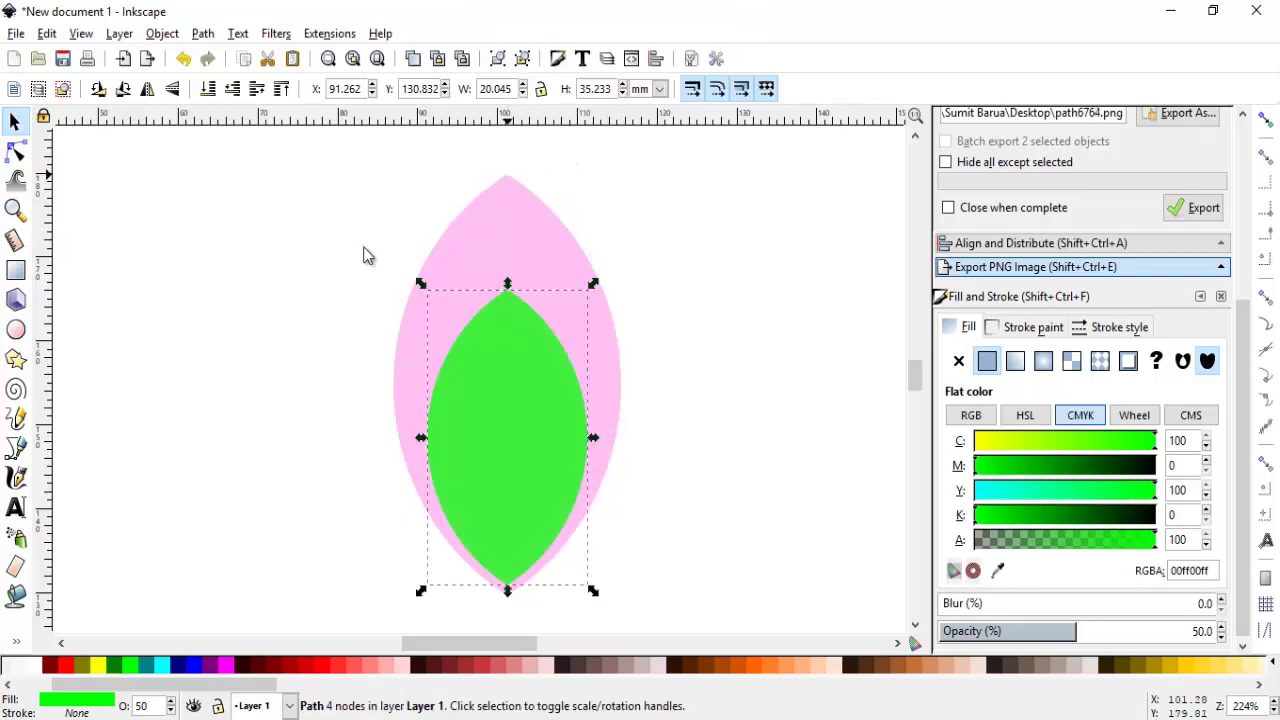
{"action": "left_click", "coordinate": [344, 667]}
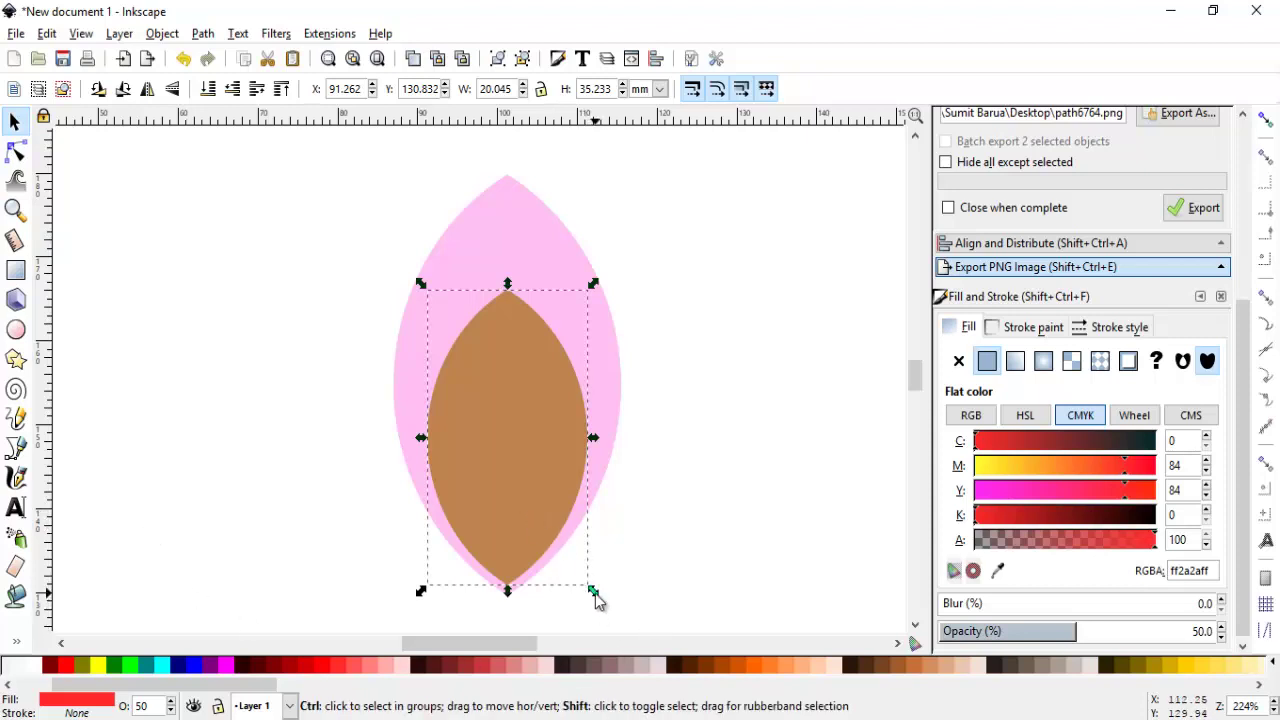
Scale the red petal about its centre to about 15.6 × 27.4 mm and move it down to the green petal's lower tip.
{"action": "left_click_drag", "start_coordinate": [594, 596], "coordinate": [577, 575]}
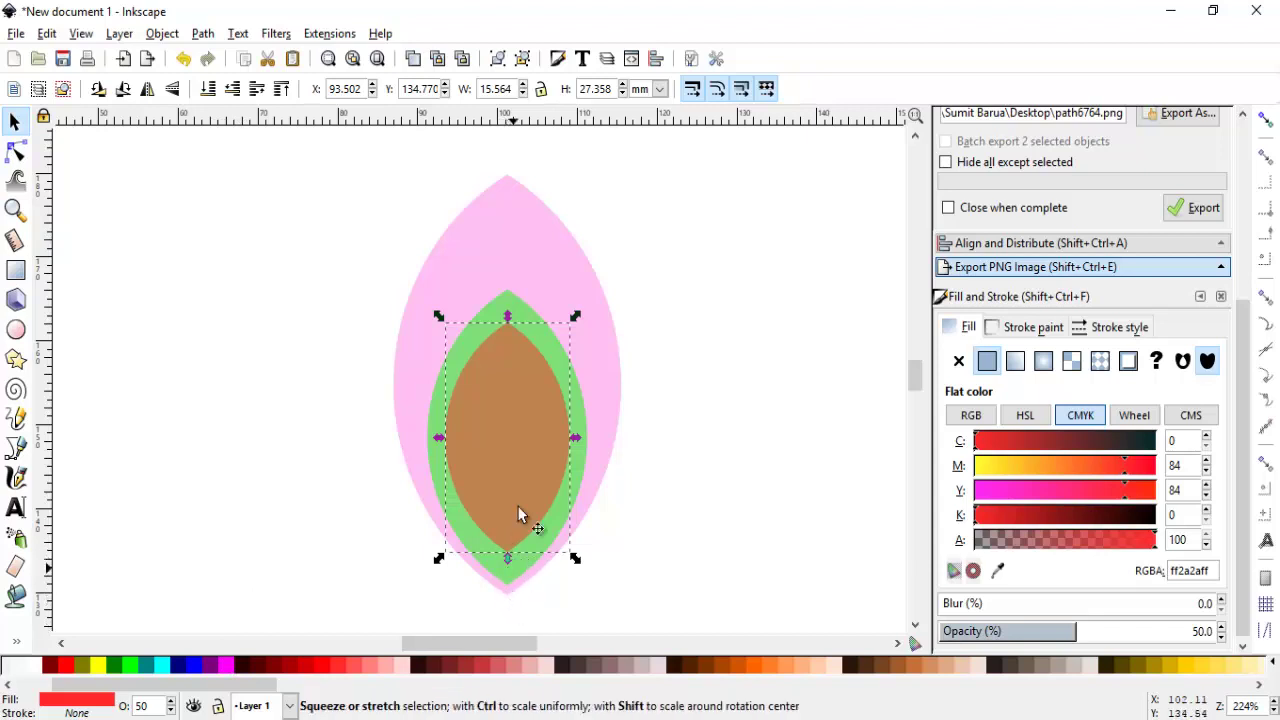
{"action": "left_click_drag", "start_coordinate": [511, 528], "coordinate": [510, 566]}
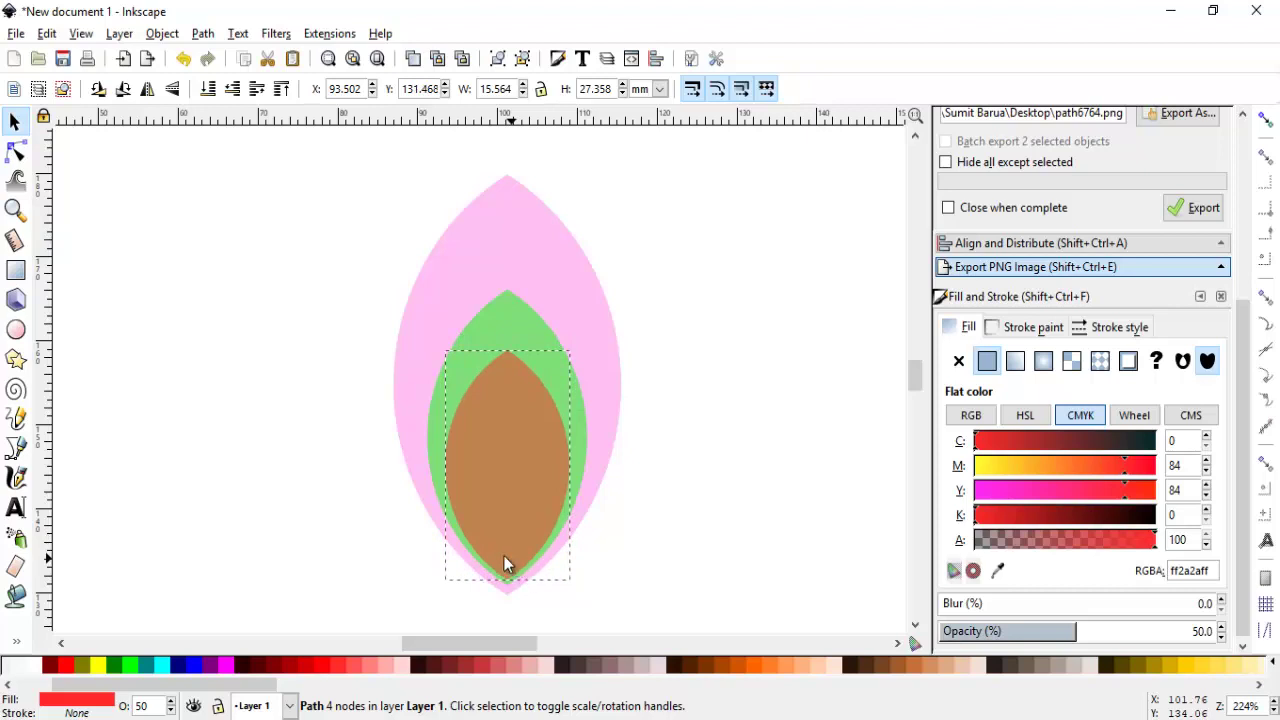
{"action": "left_click", "coordinate": [258, 519]}
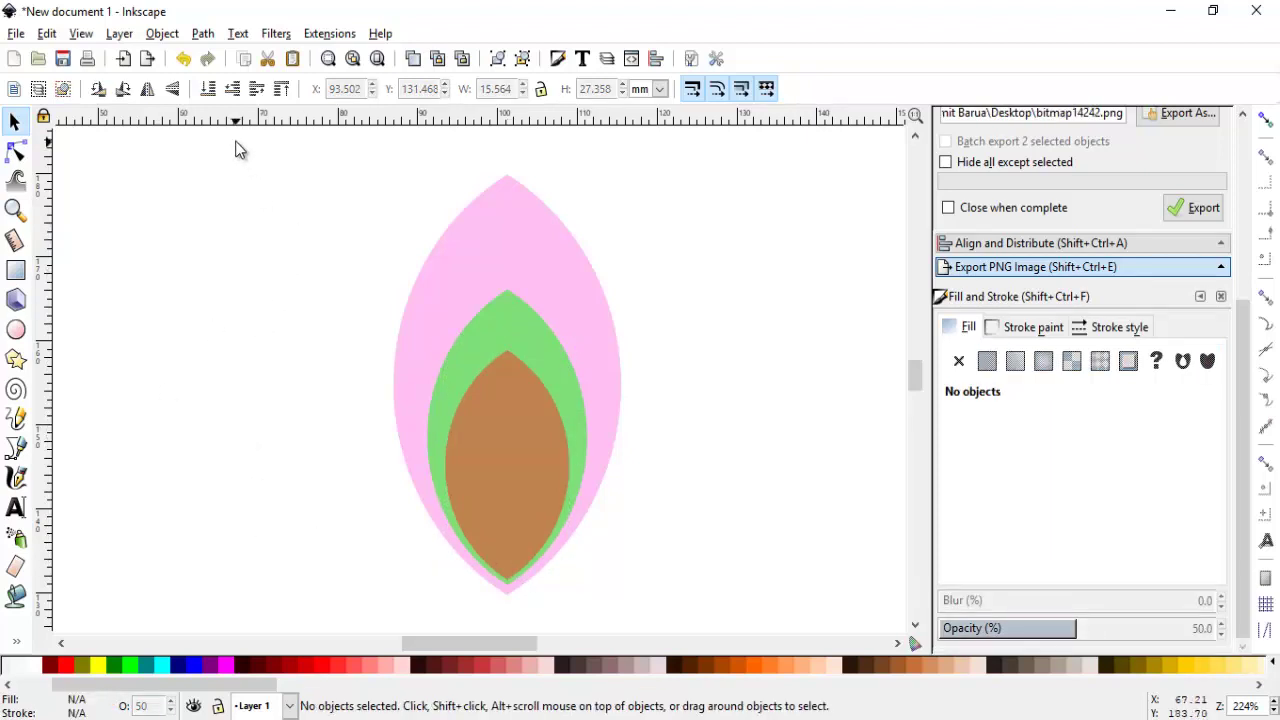
Select all three petals and set their opacity to 100%.
{"action": "mouse_move", "coordinate": [238, 141]}
{"action": "left_mouse_down"}
{"action": "mouse_move", "coordinate": [766, 590]}
{"action": "mouse_move", "coordinate": [789, 625]}
{"action": "left_mouse_up"}
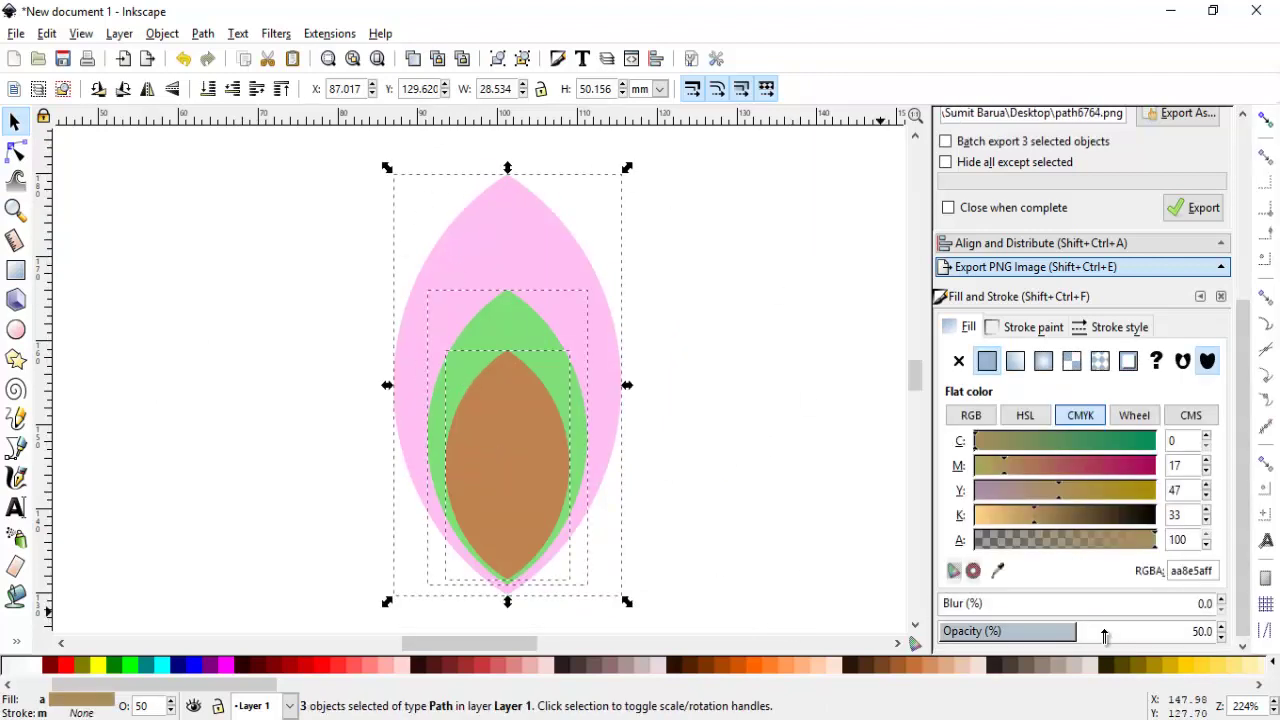
{"action": "left_click_drag", "start_coordinate": [1104, 637], "coordinate": [1215, 633]}
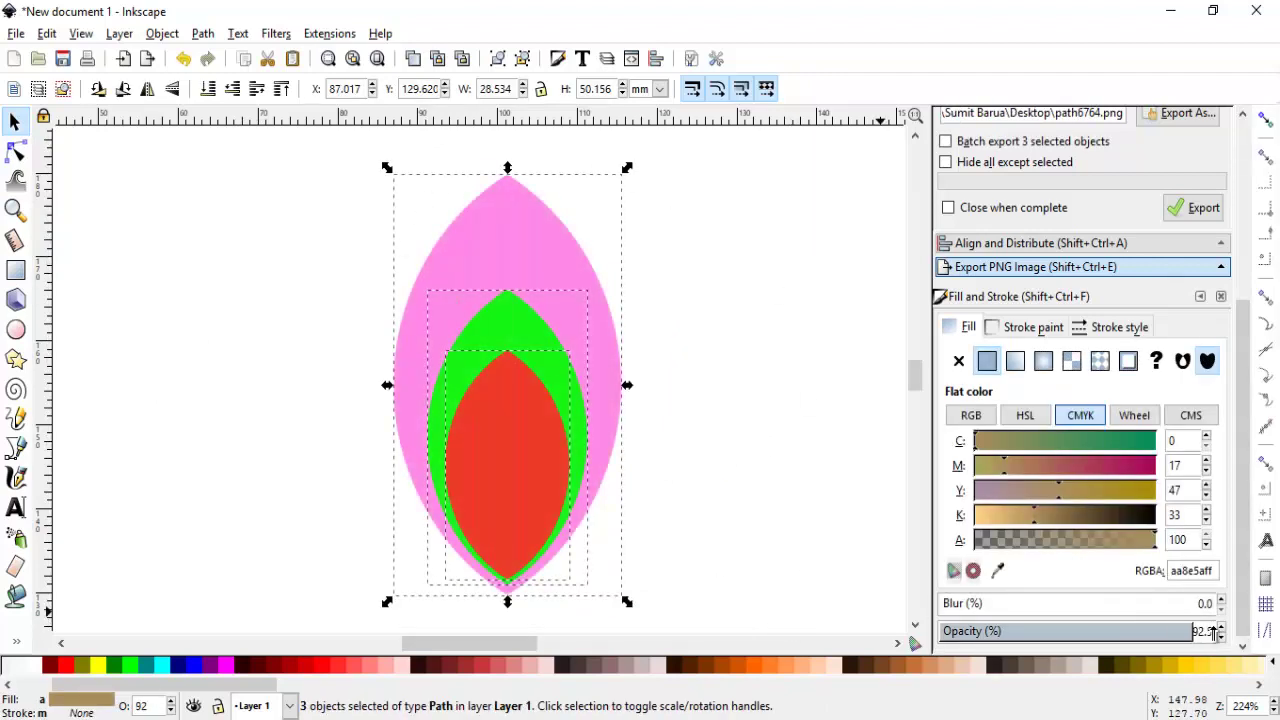
{"action": "left_click", "coordinate": [1225, 625]}
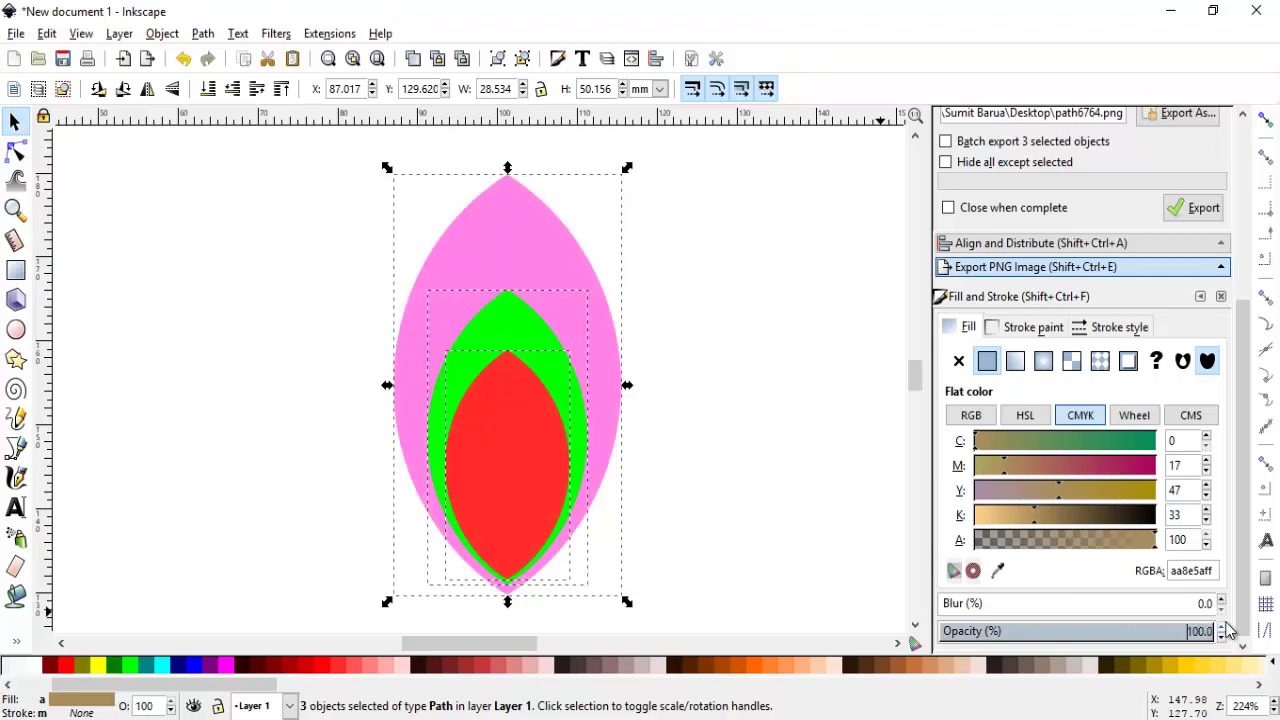
{"action": "left_click", "coordinate": [674, 346]}
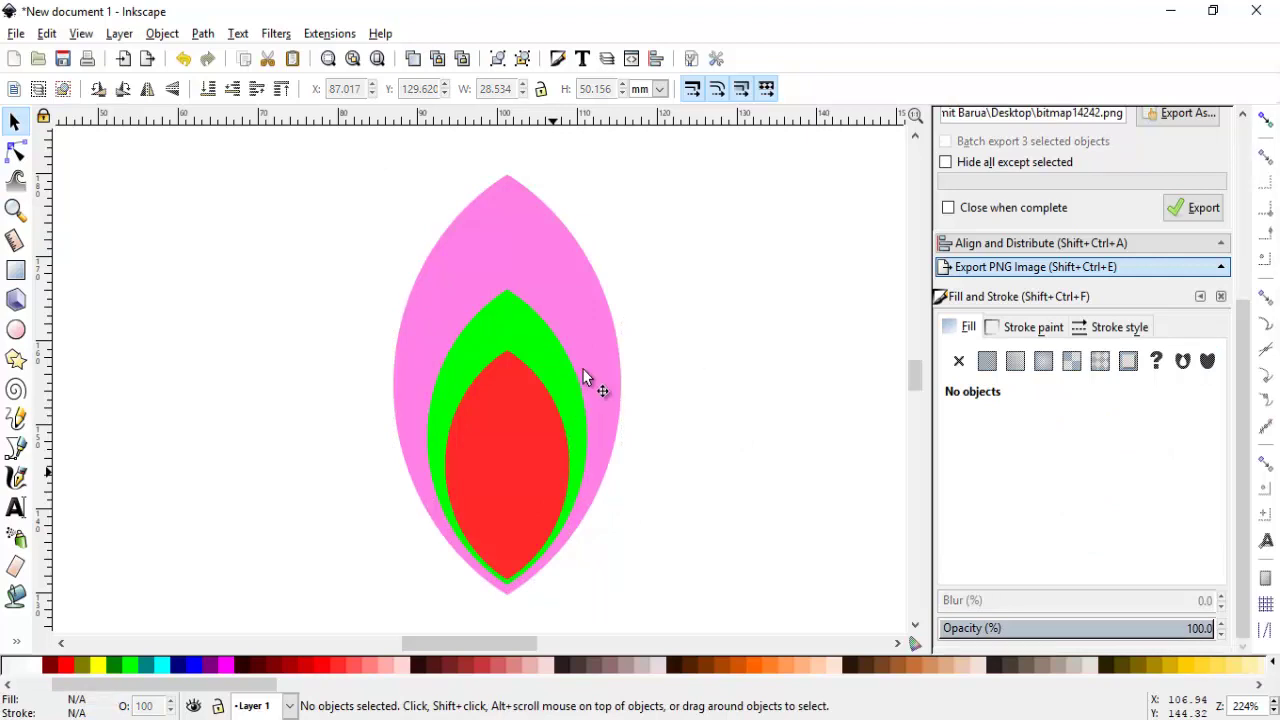
Duplicate the red petal in place.
{"action": "right_click", "coordinate": [500, 425]}
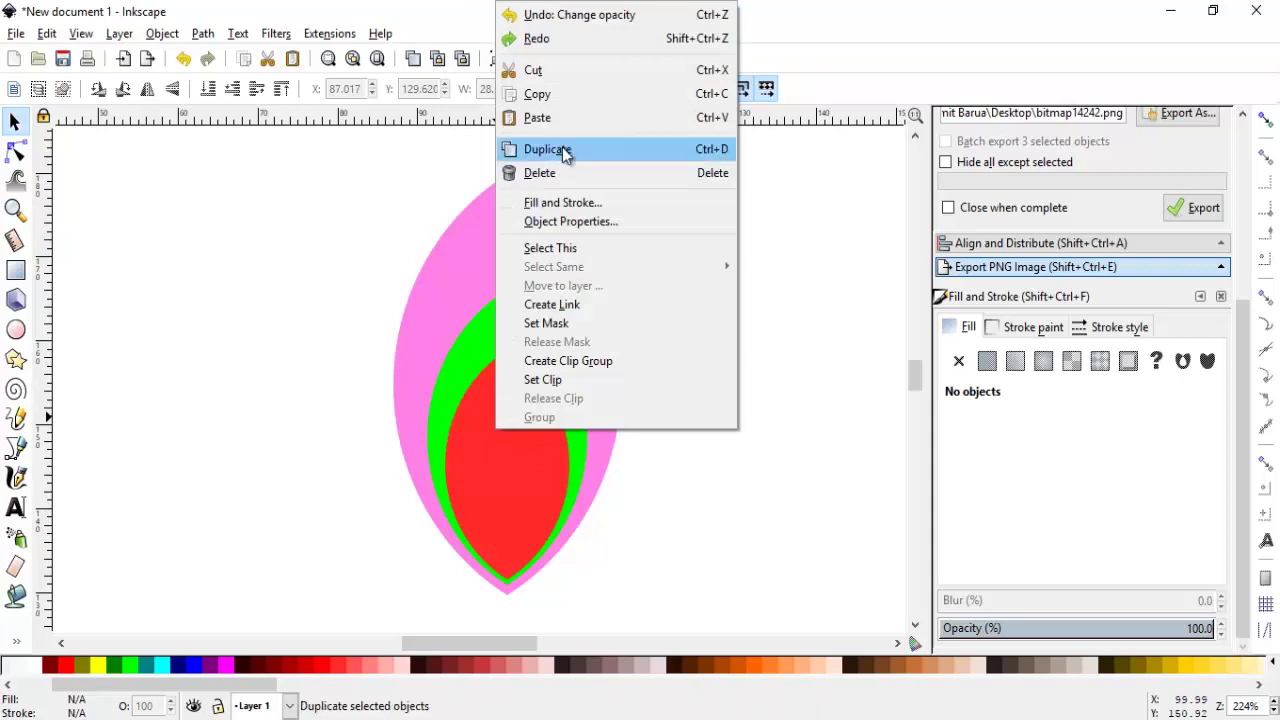
{"action": "left_click", "coordinate": [563, 149]}
{"action": "left_click", "coordinate": [516, 445]}
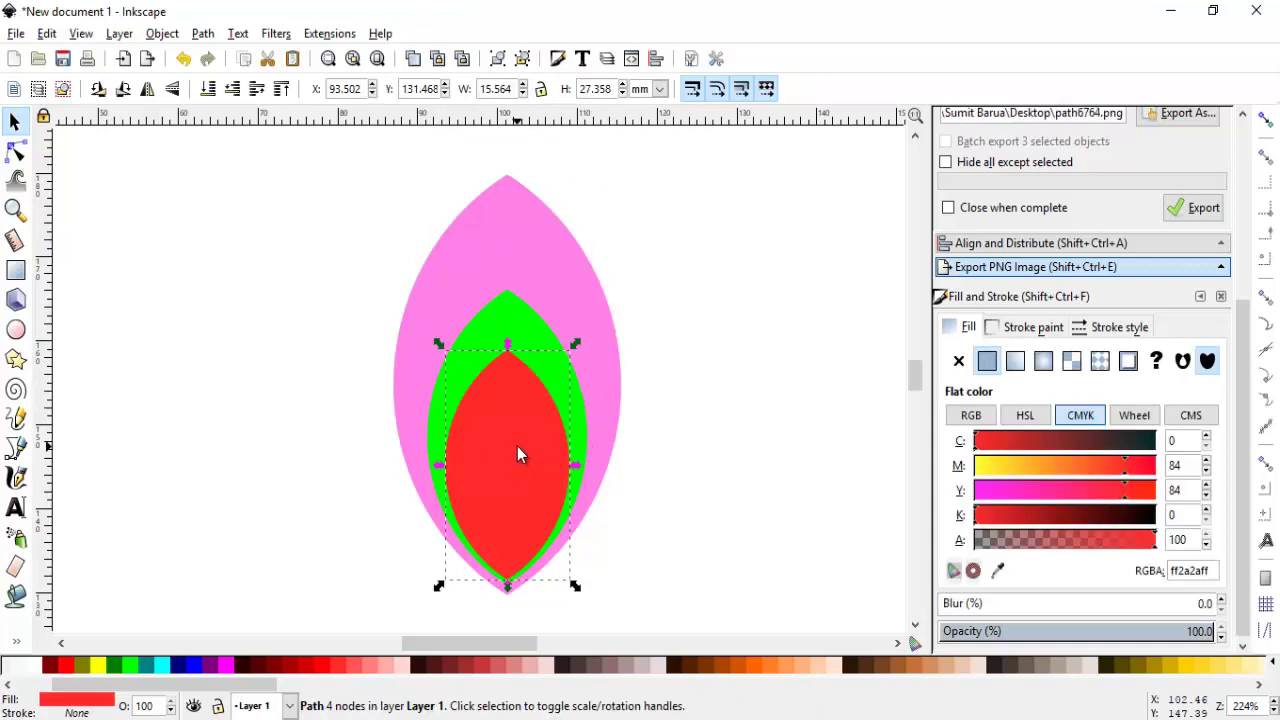
{"action": "right_click", "coordinate": [517, 446]}
{"action": "left_click", "coordinate": [557, 176]}
Subtract the red petal copy from the pink petal with the Difference path operation.
{"action": "key", "text": "shift"}
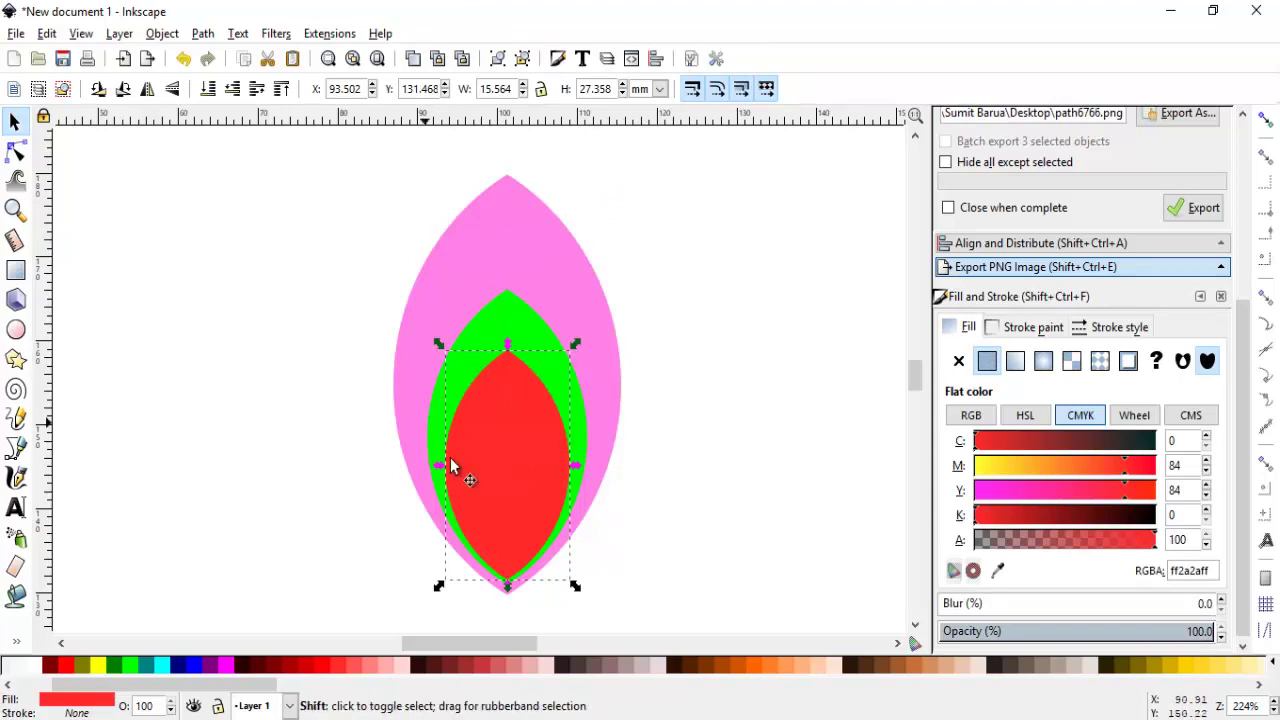
{"action": "left_click", "coordinate": [543, 237], "text": "shift"}
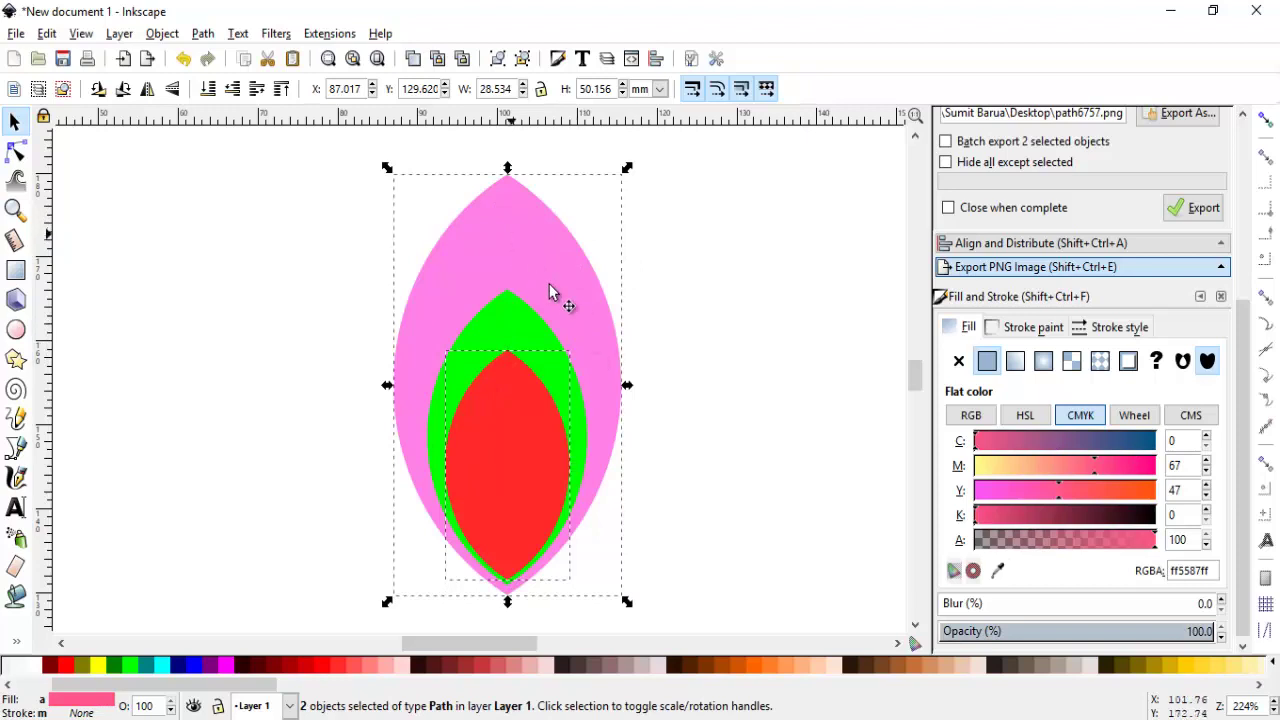
{"action": "left_click", "coordinate": [204, 35]}
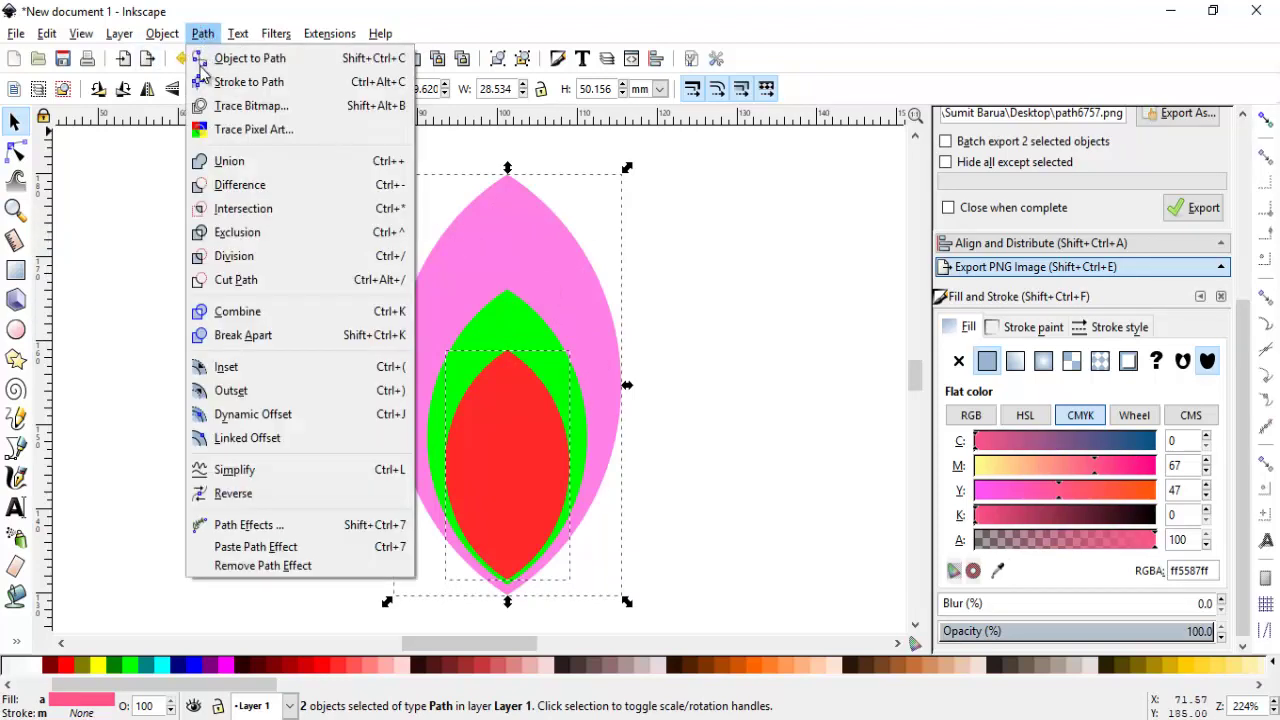
{"action": "left_click", "coordinate": [248, 190]}
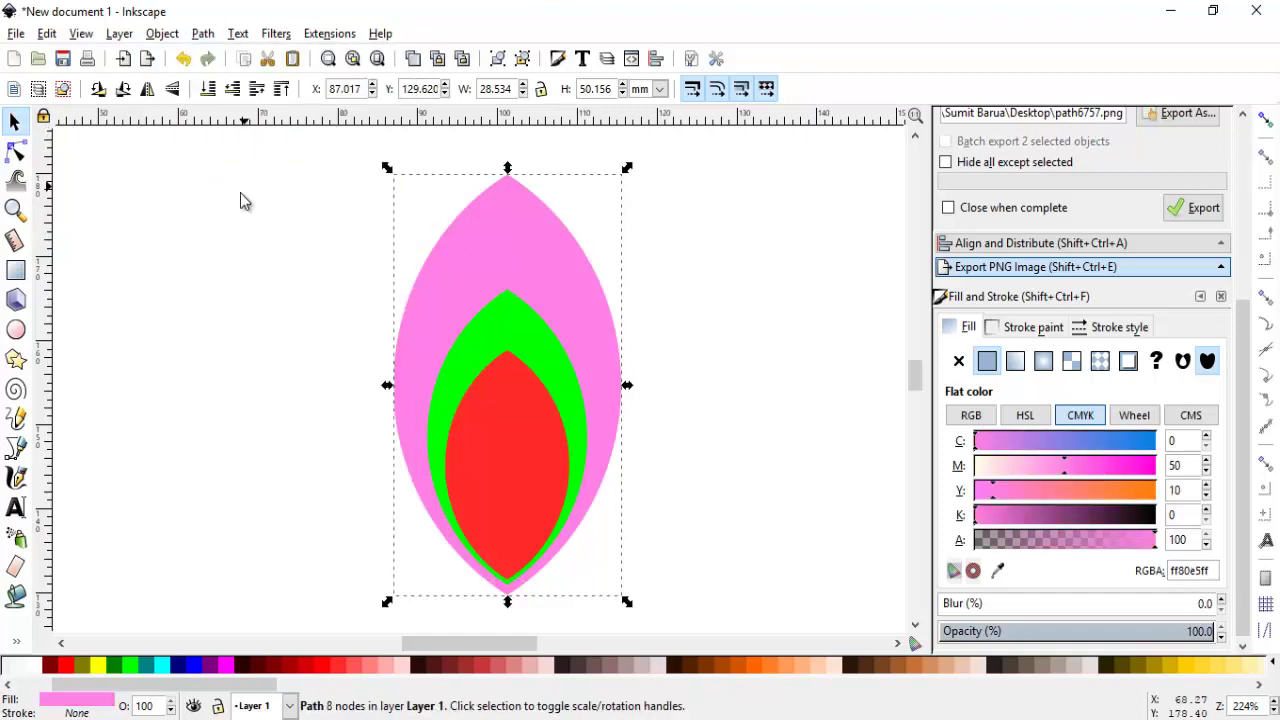
Duplicate the red petal in place.
{"action": "left_click", "coordinate": [751, 394]}
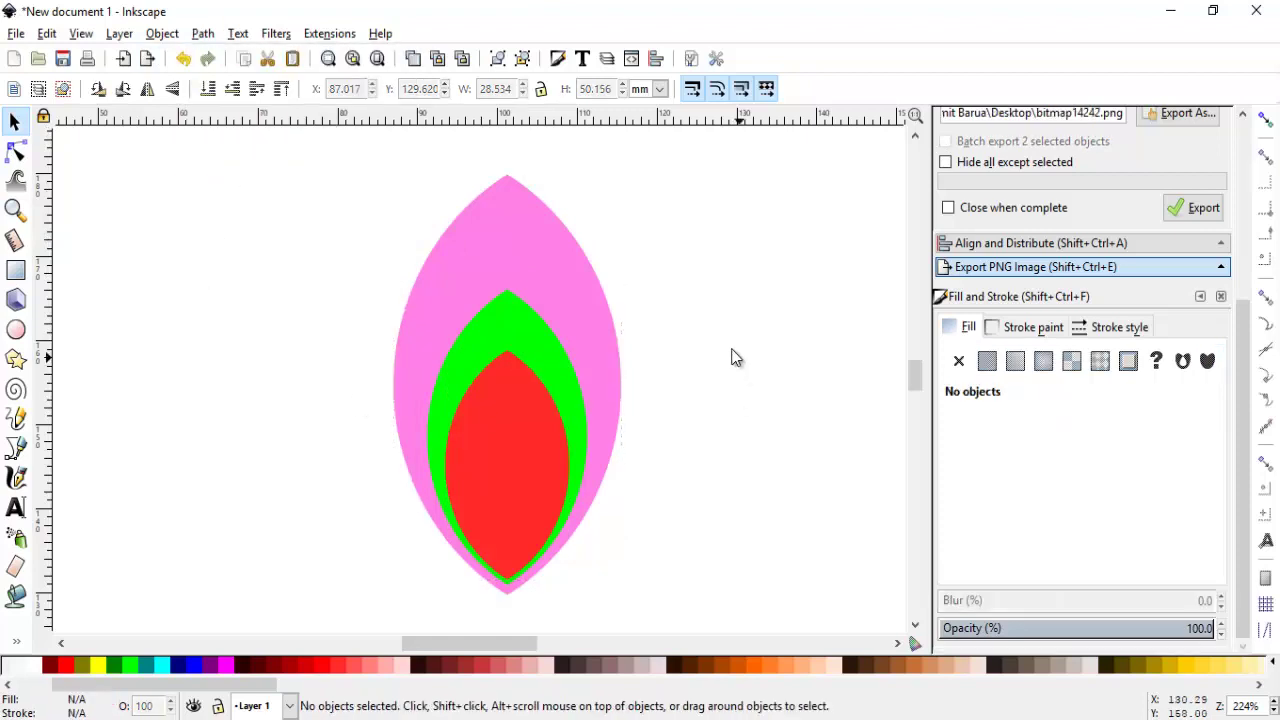
{"action": "left_click", "coordinate": [496, 434]}
{"action": "right_click", "coordinate": [495, 432]}
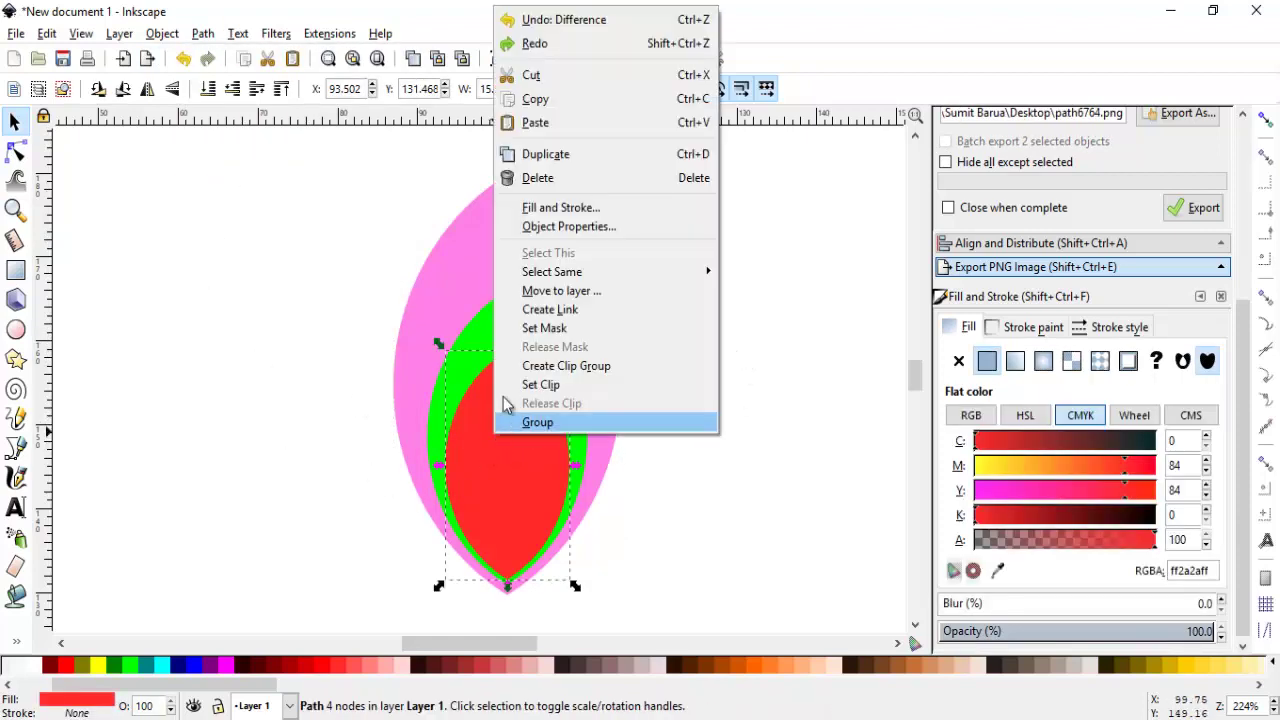
{"action": "left_click", "coordinate": [562, 154]}
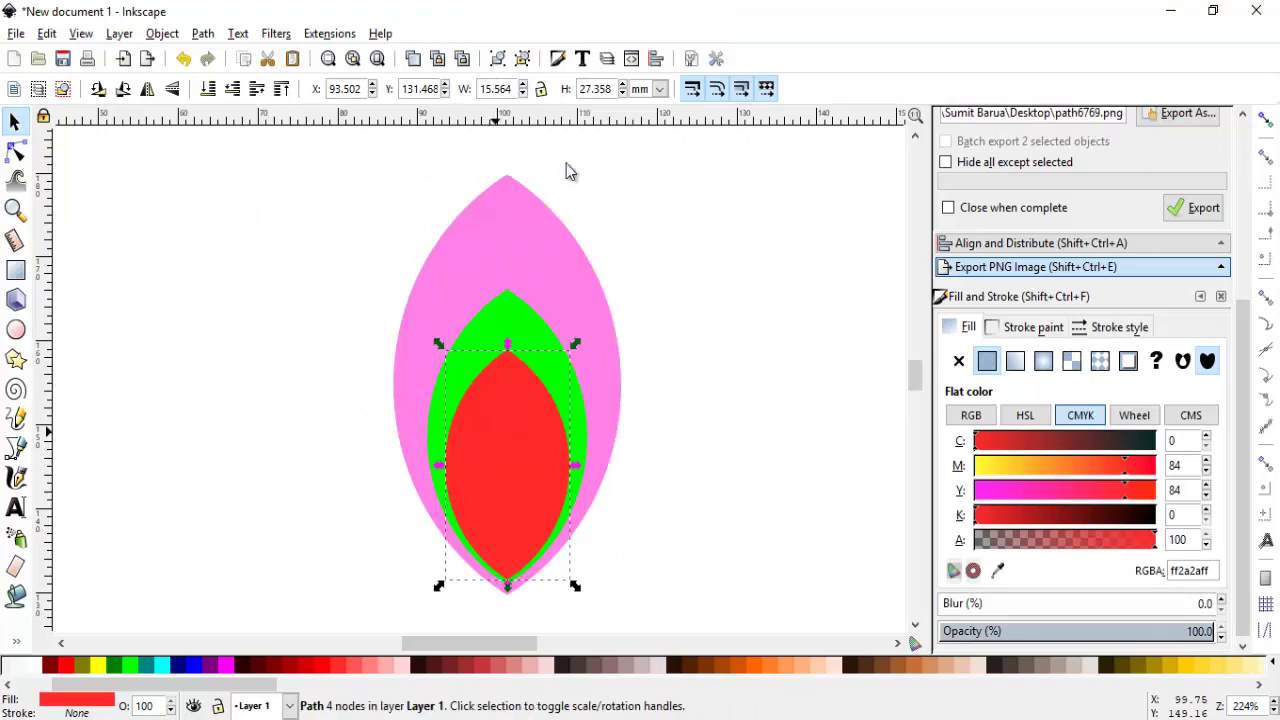
Subtract the red petal copy from the green petal with the Difference path operation.
{"action": "left_click", "coordinate": [528, 332], "text": "shift"}
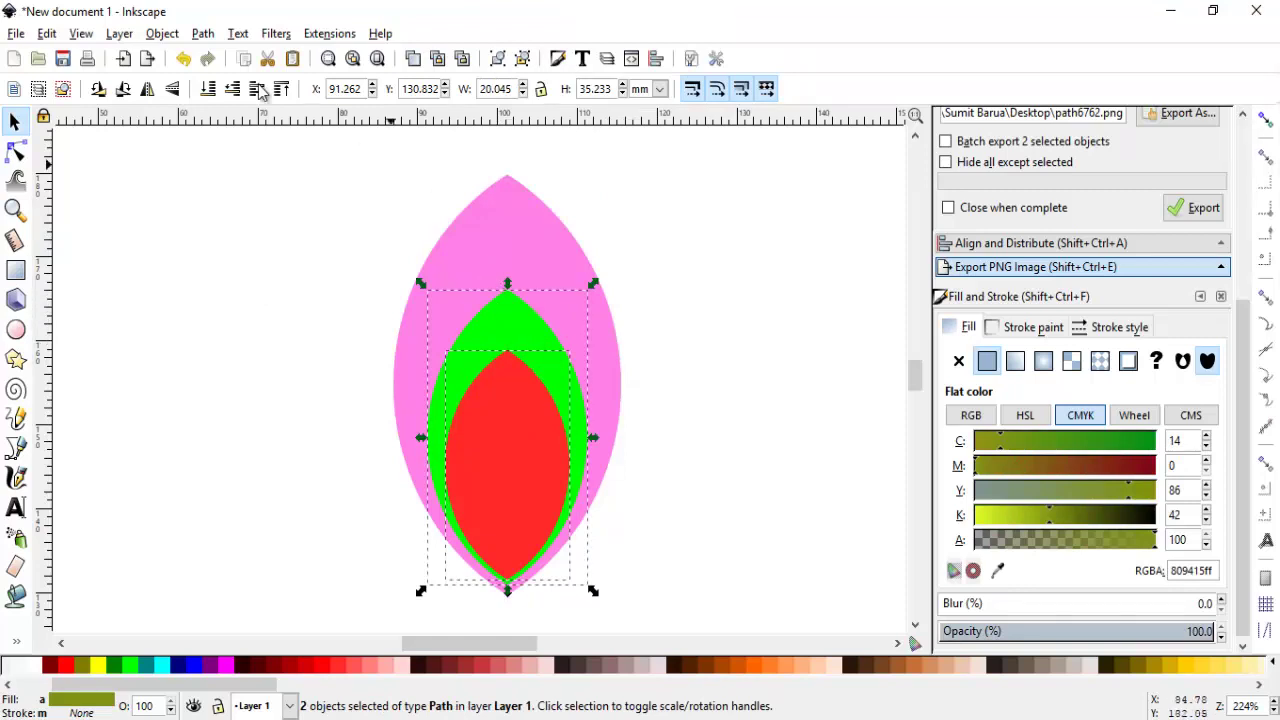
{"action": "left_click", "coordinate": [203, 36]}
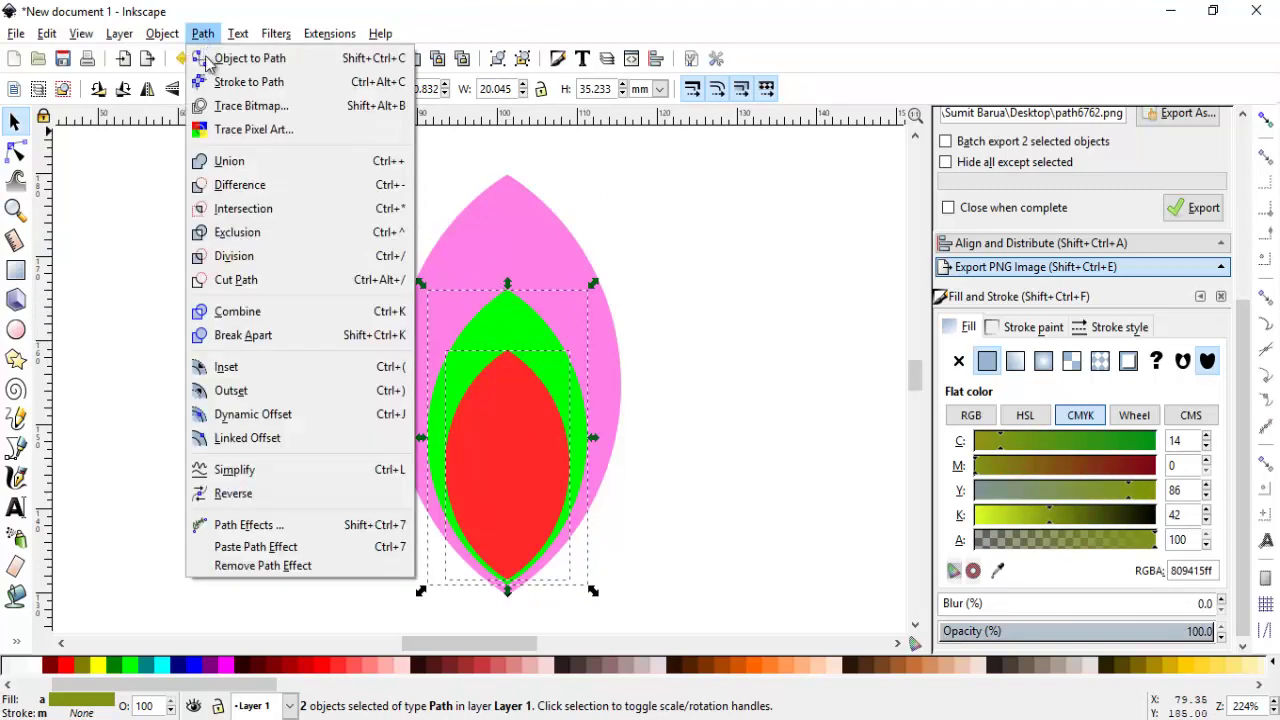
{"action": "left_click", "coordinate": [214, 185]}
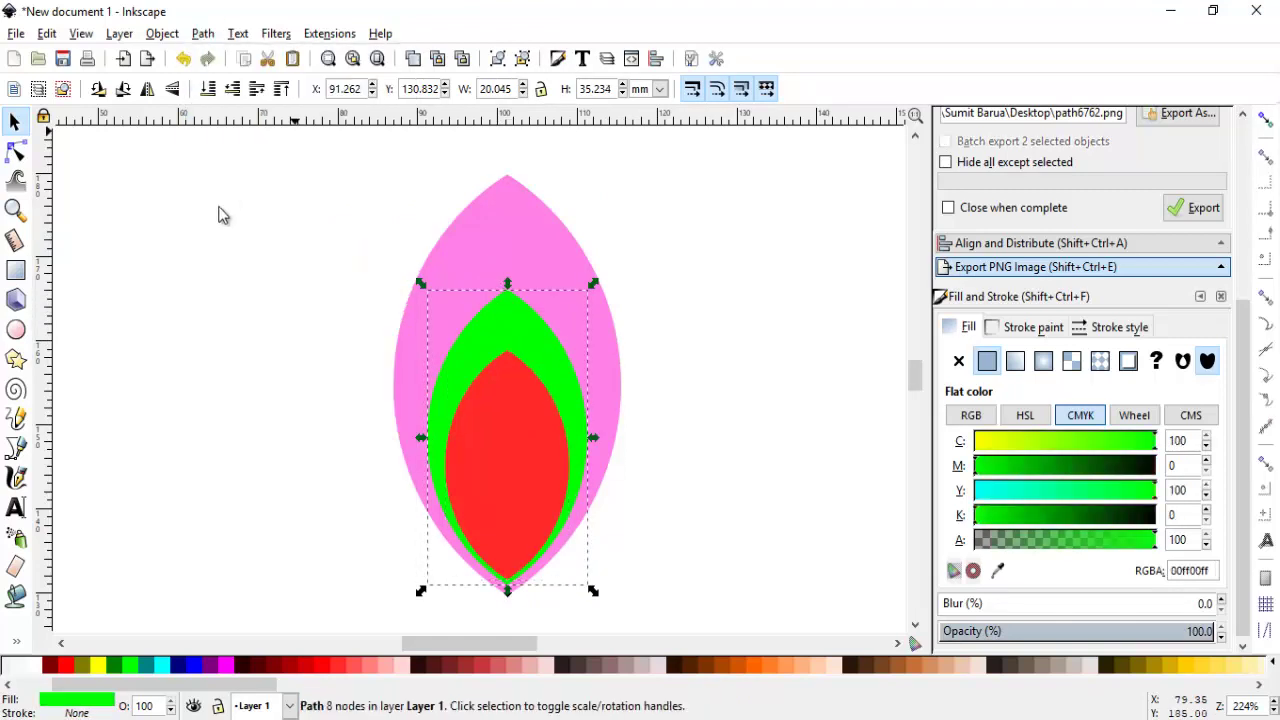
Move the red and green petals aside to check the cut-outs, and undo both moves.
{"action": "left_click", "coordinate": [629, 446]}
{"action": "left_click_drag", "start_coordinate": [445, 436], "coordinate": [275, 428]}
{"action": "left_click_drag", "start_coordinate": [543, 357], "coordinate": [731, 364]}
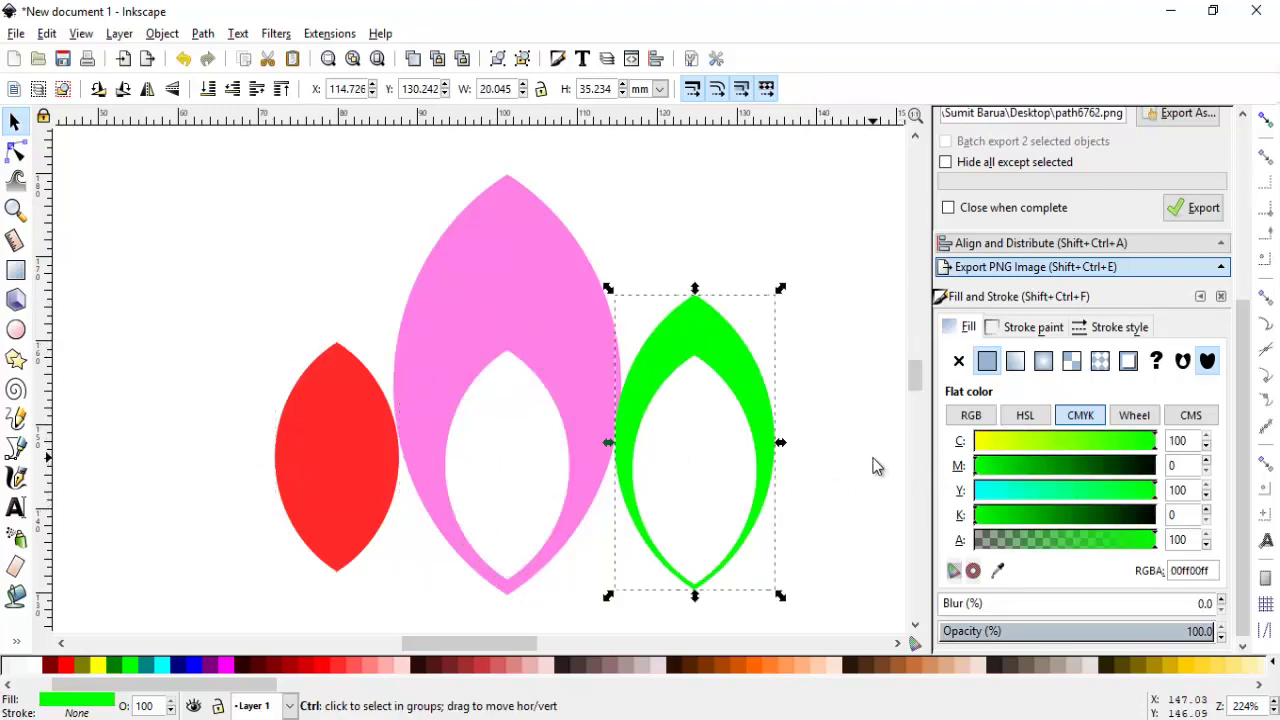
{"action": "key", "text": "ctrl+z"}
{"action": "key", "text": "ctrl+z"}
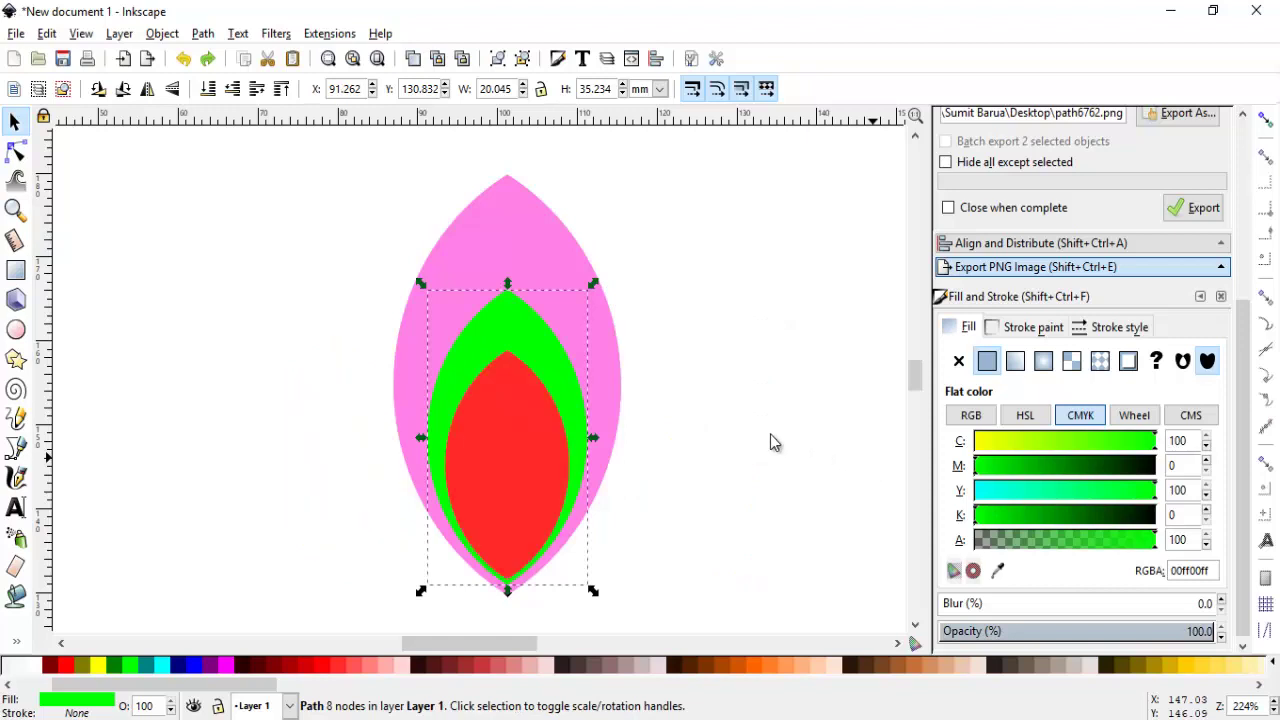
{"action": "left_click", "coordinate": [768, 378]}
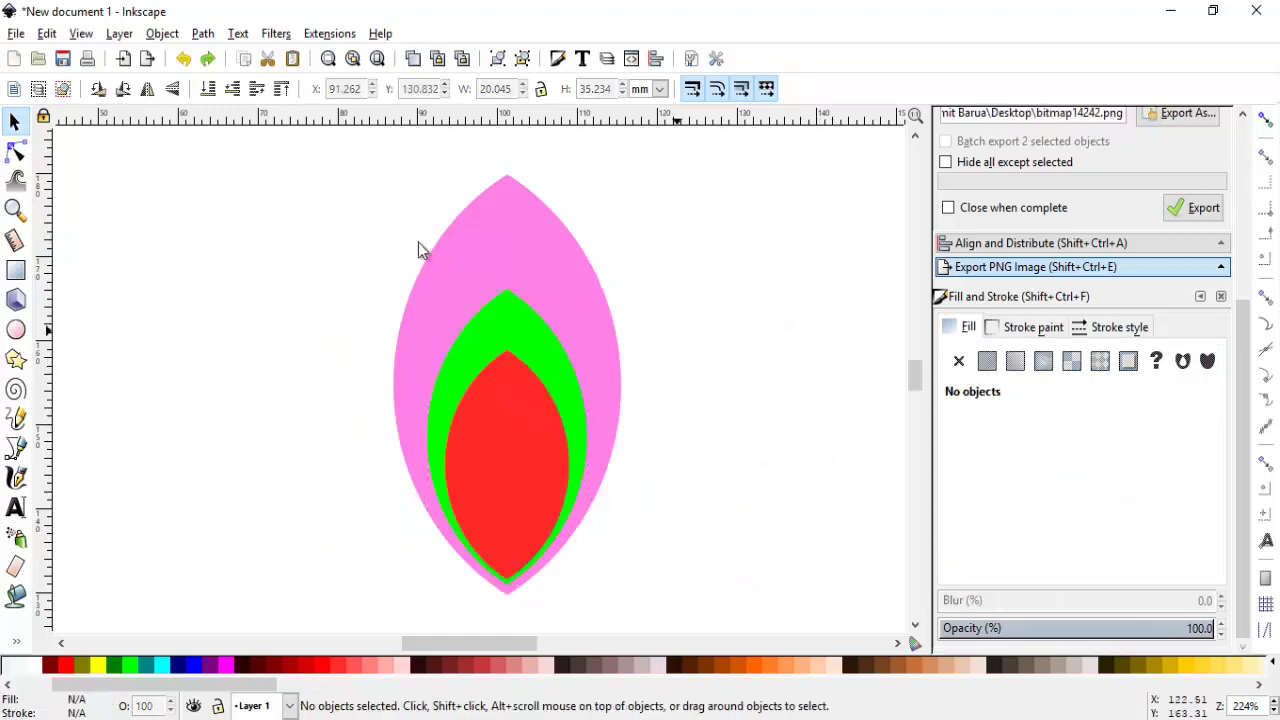
Give the outer pink petal a linear gradient fill and show its handles with the Gradient tool.
{"action": "left_click", "coordinate": [514, 244]}
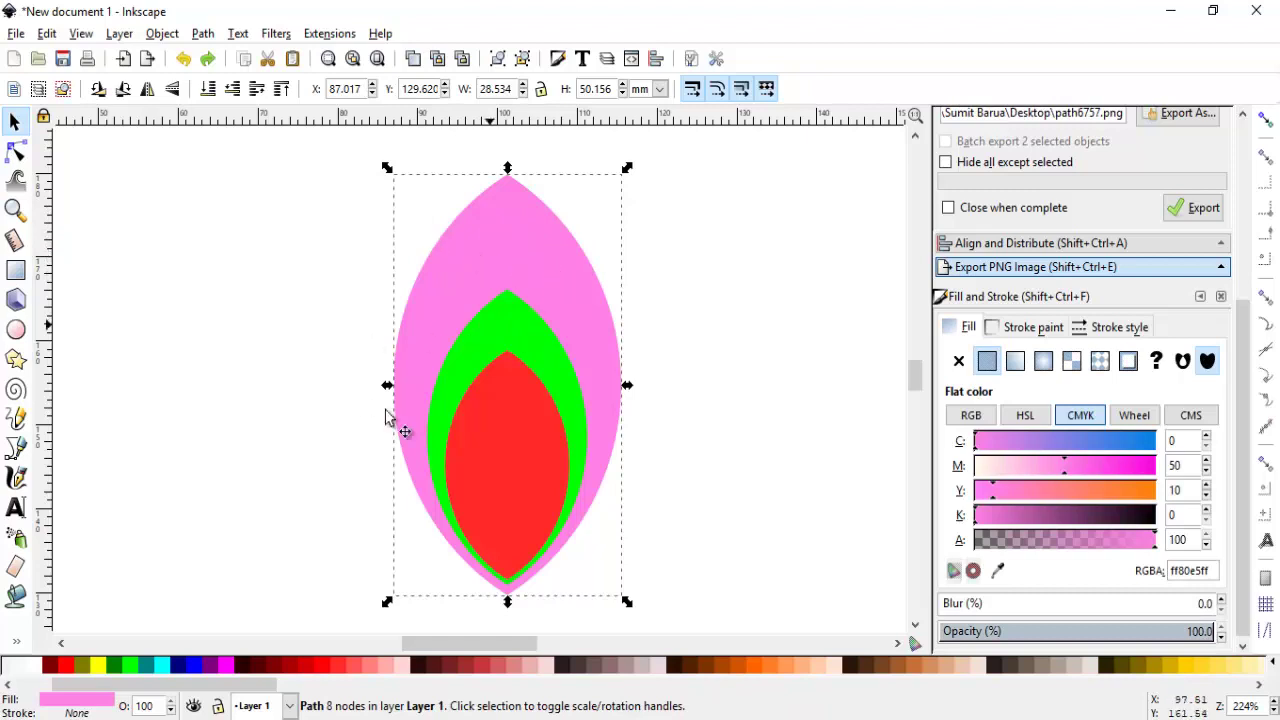
{"action": "left_click", "coordinate": [1015, 362]}
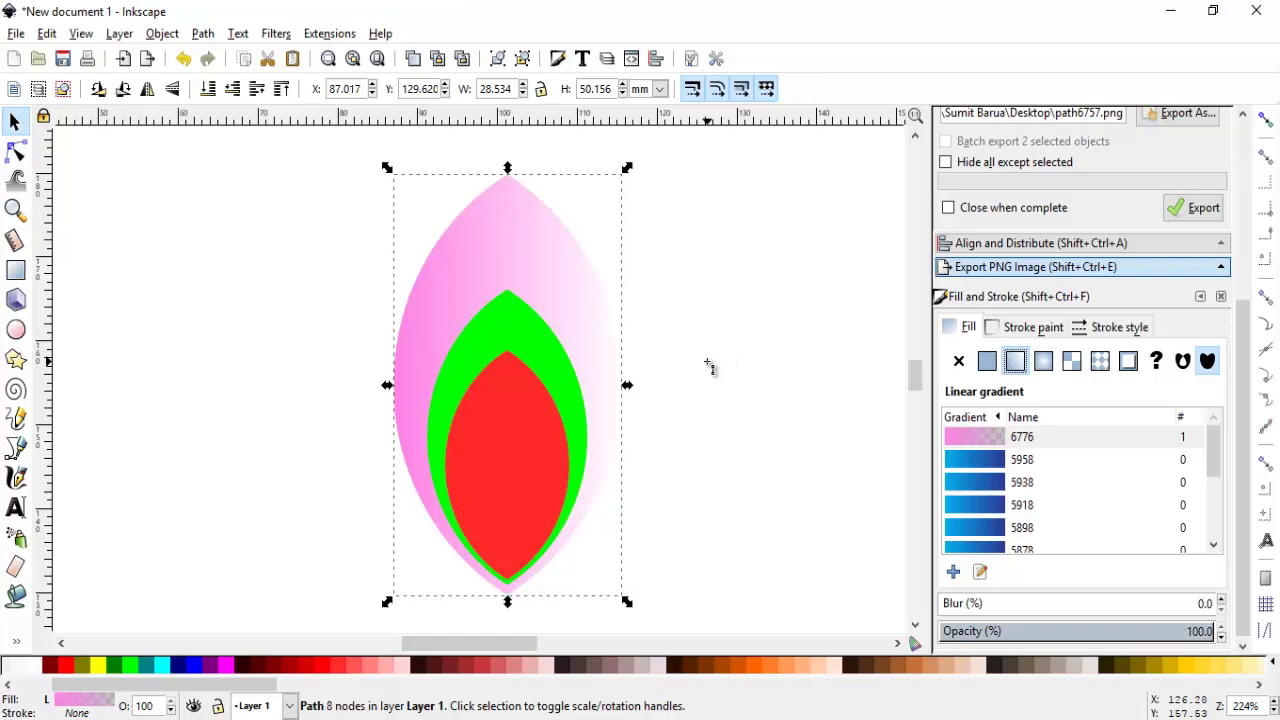
{"action": "key", "text": "g"}
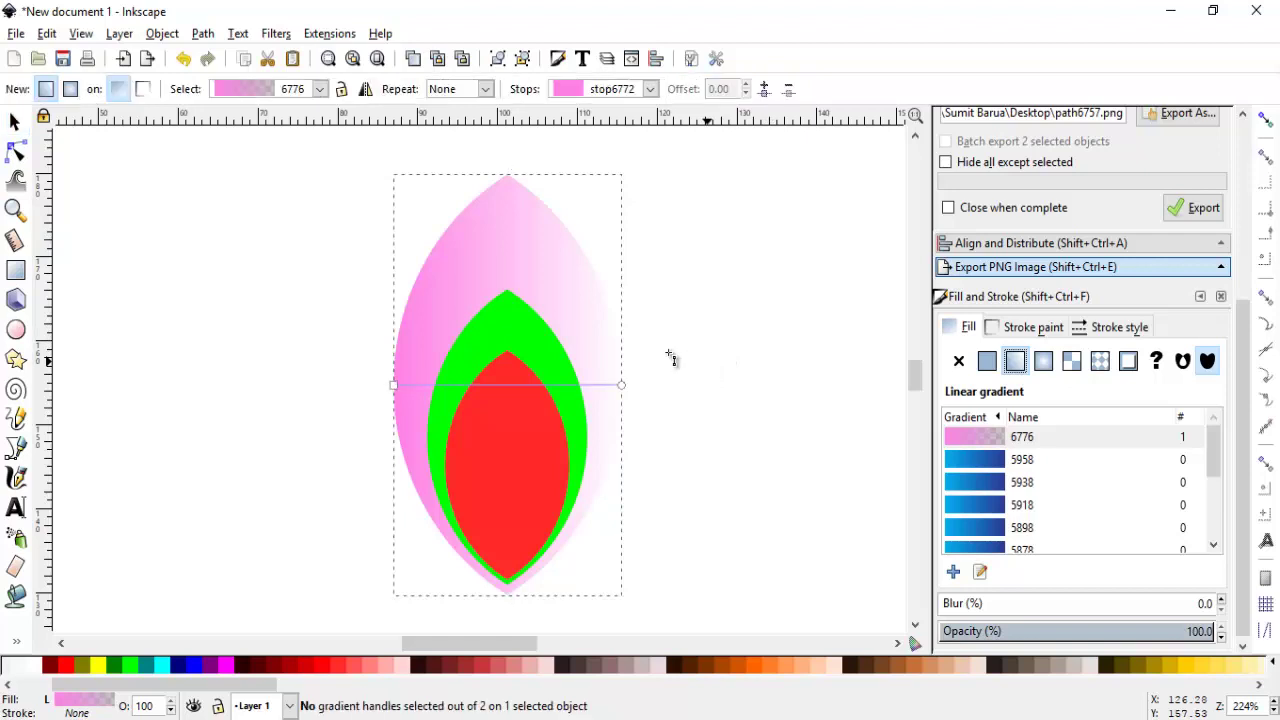
{"action": "left_click", "coordinate": [18, 642]}
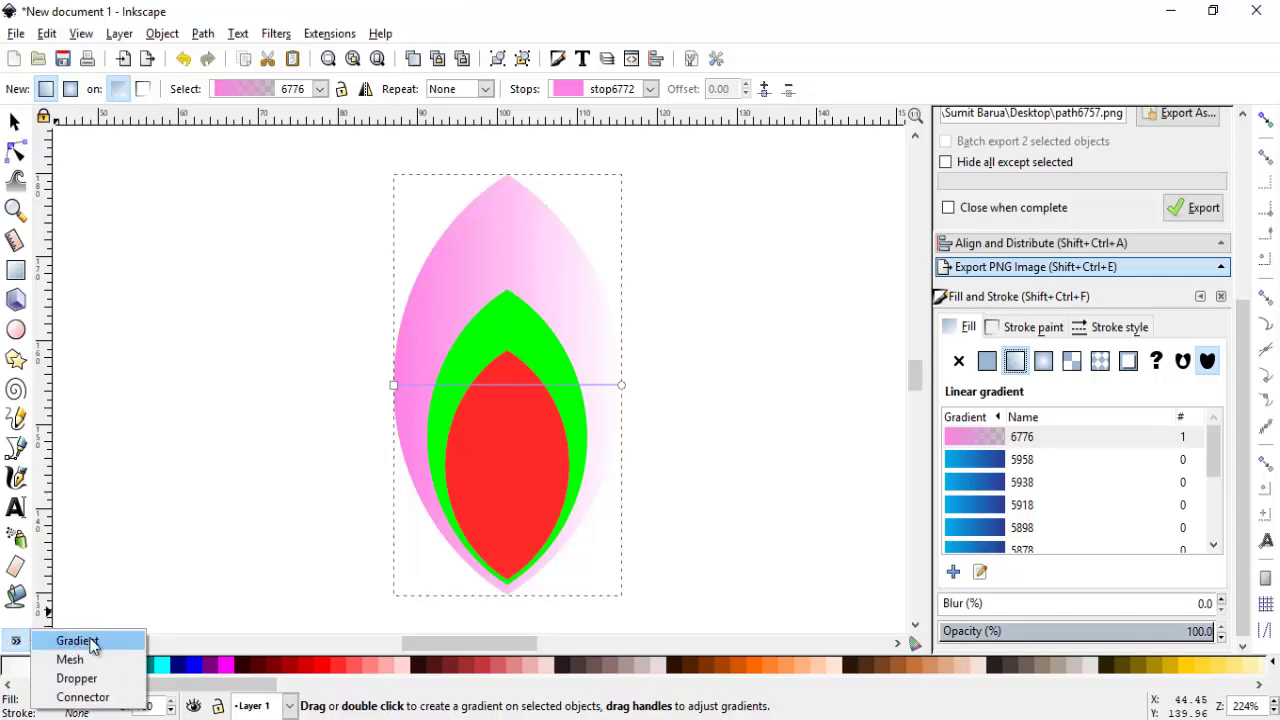
Set the gradient's end stop to 100% opacity and add a middle stop at offset 0.50.
{"action": "left_click", "coordinate": [621, 386]}
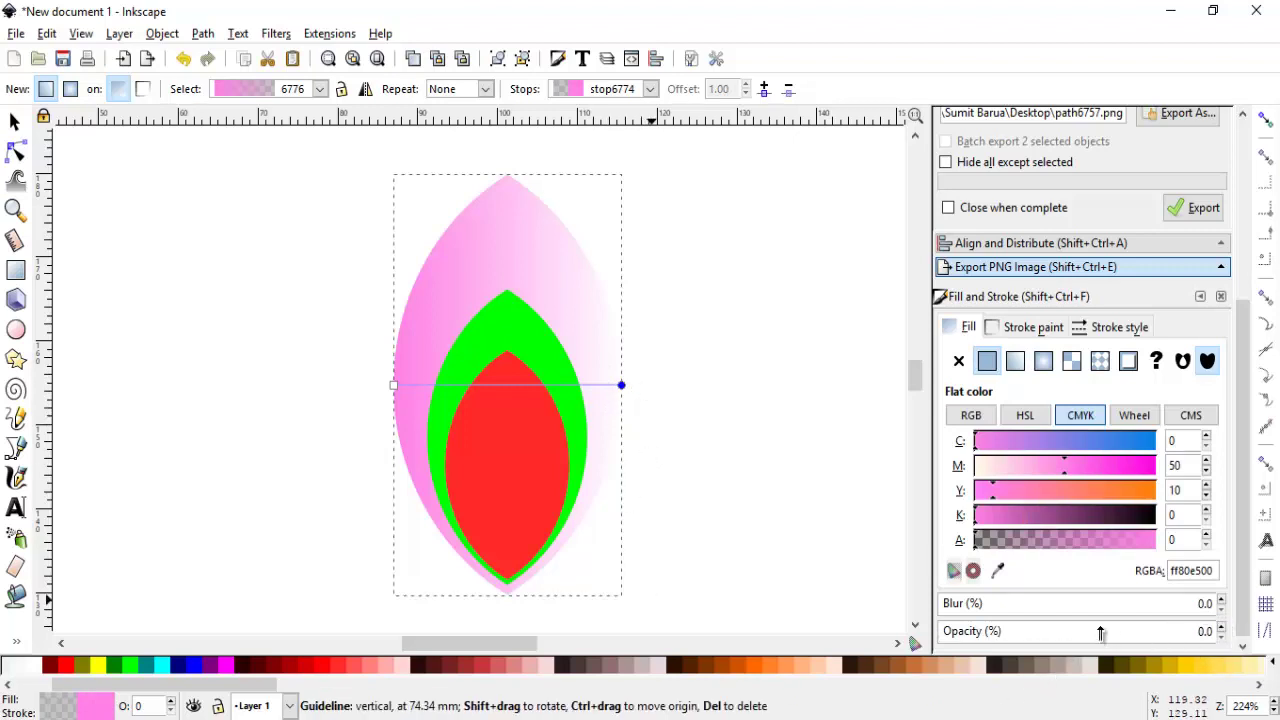
{"action": "left_click_drag", "start_coordinate": [1100, 633], "coordinate": [1228, 632]}
{"action": "left_click", "coordinate": [1222, 627]}
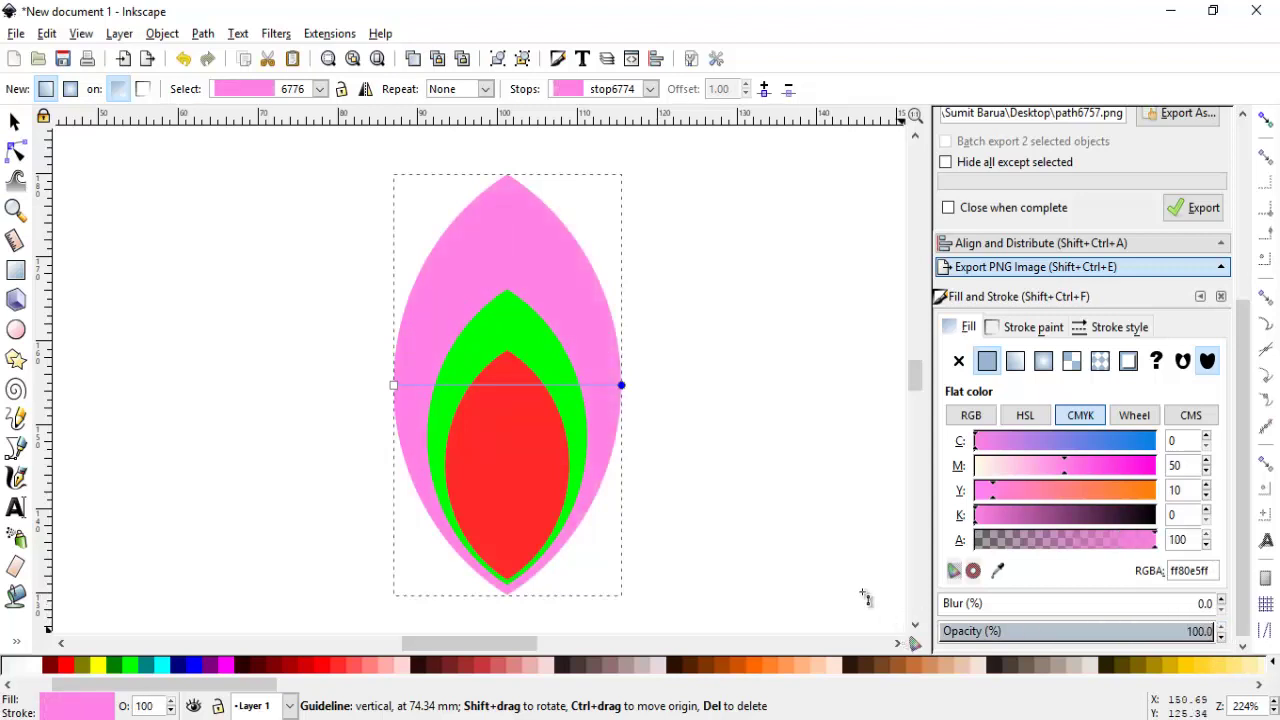
{"action": "double_click", "coordinate": [509, 386]}
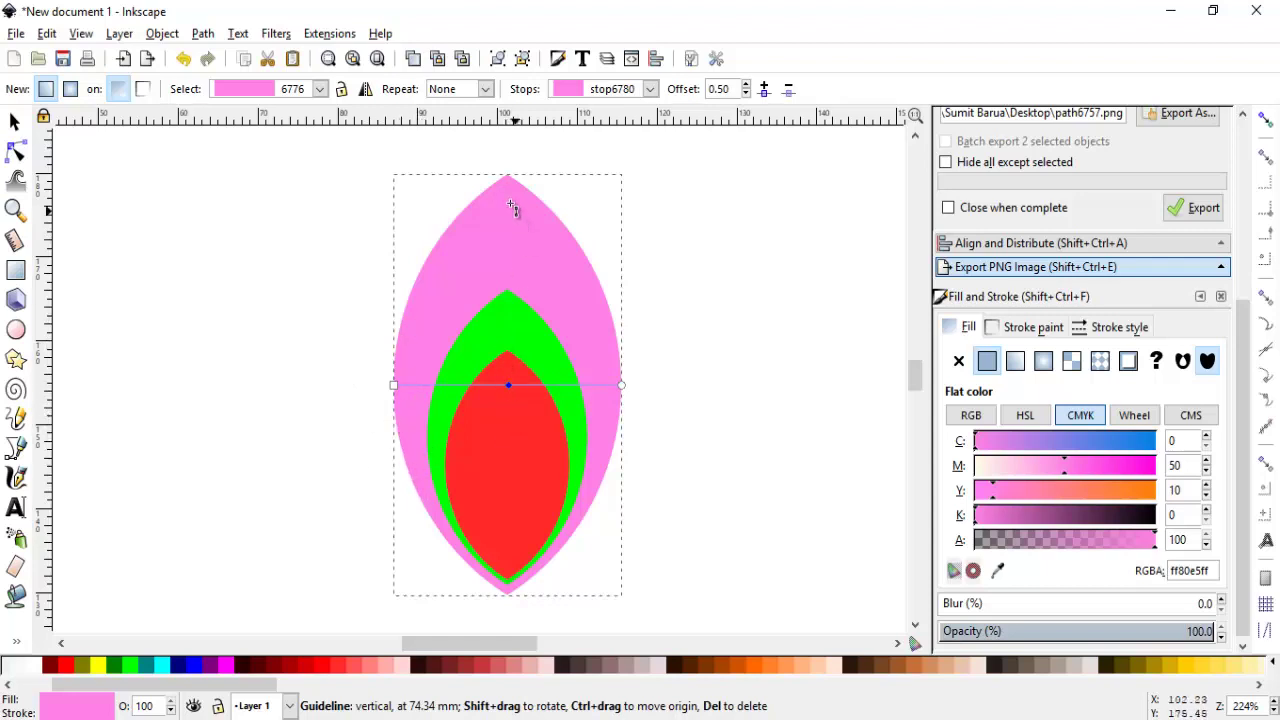
Select all three gradient stops of the outer petal and colour them violet (6600ff).
{"action": "left_click_drag", "start_coordinate": [246, 685], "coordinate": [1097, 712]}
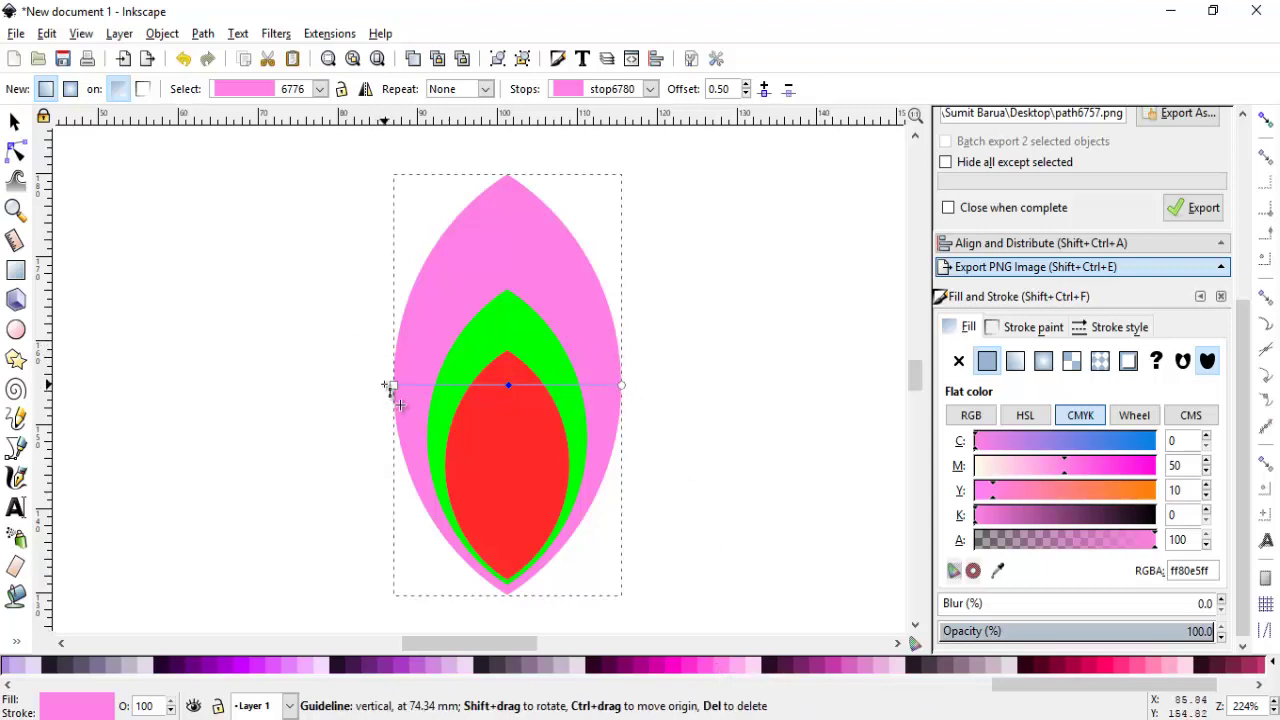
{"action": "left_click", "coordinate": [621, 385], "text": "shift"}
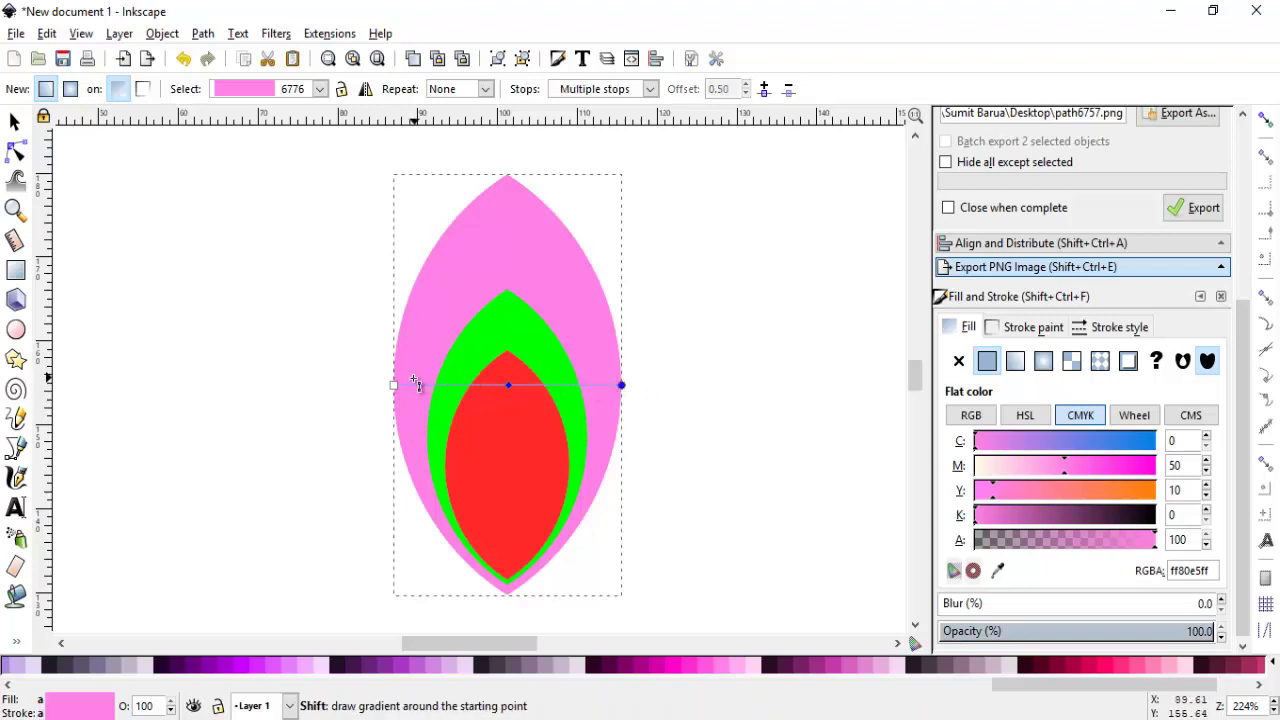
{"action": "left_click", "coordinate": [393, 385], "text": "shift"}
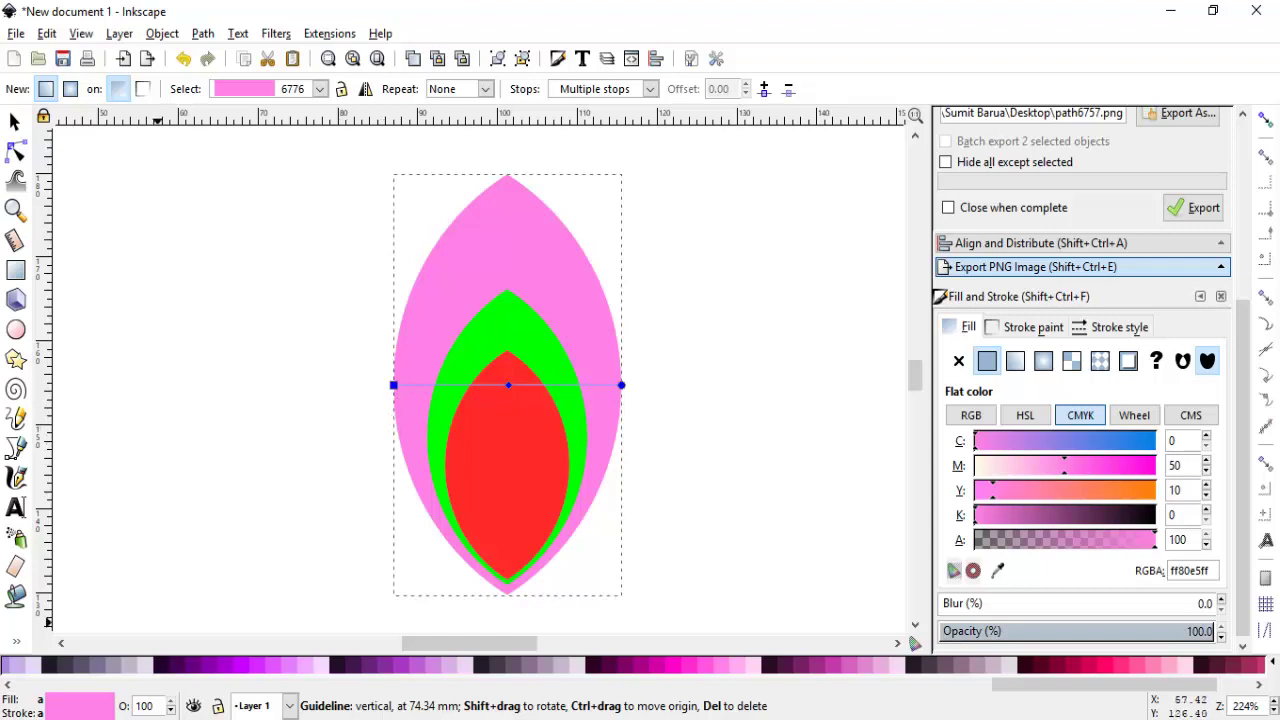
{"action": "left_click_drag", "start_coordinate": [1011, 691], "coordinate": [914, 700]}
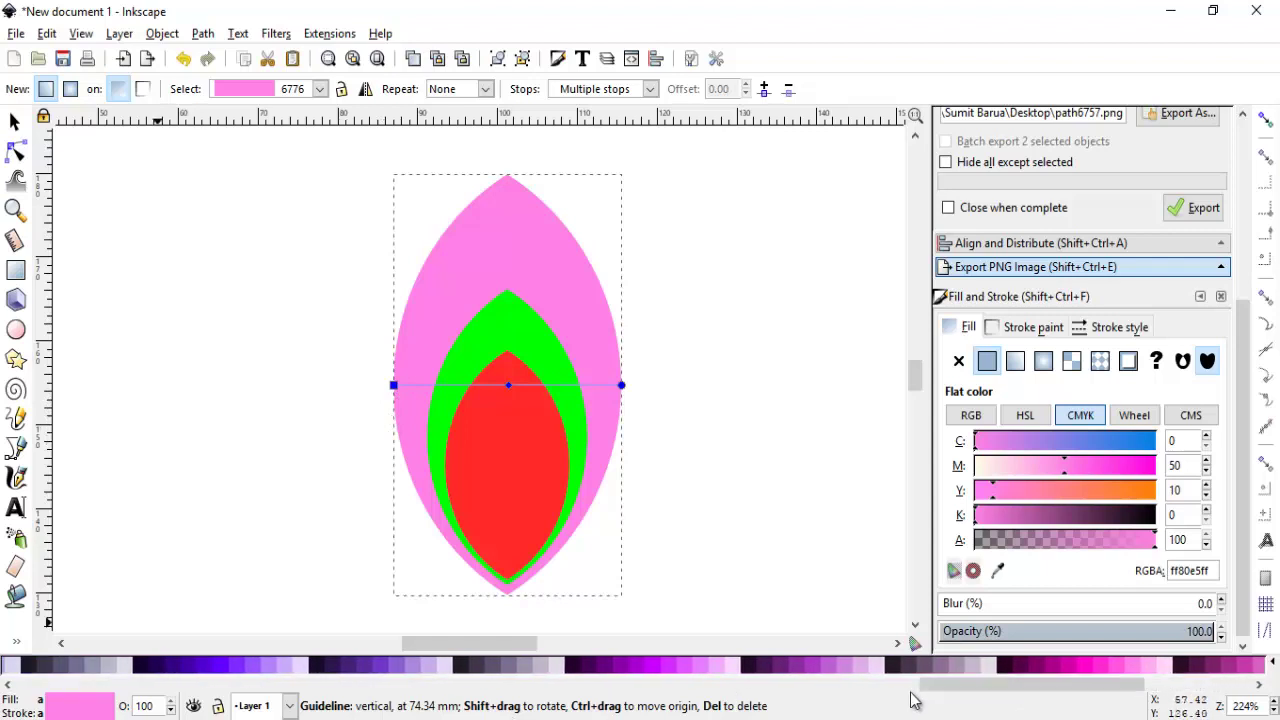
{"action": "left_click", "coordinate": [224, 665]}
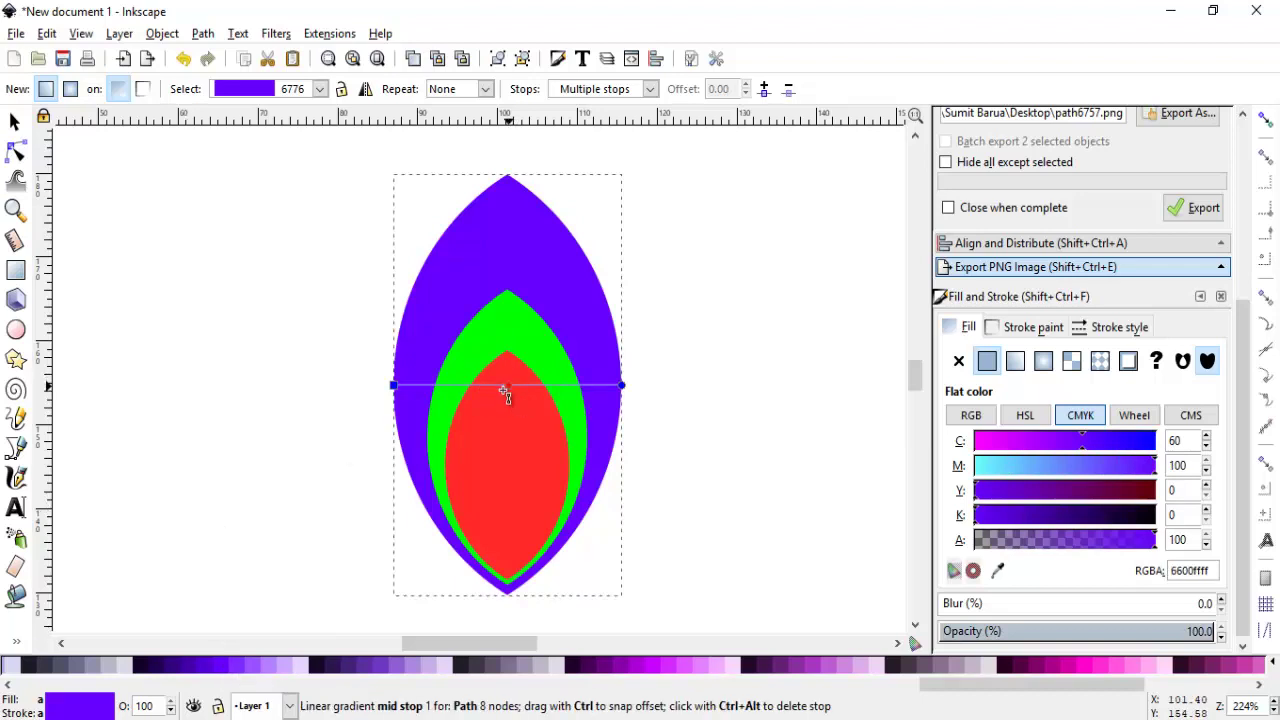
Colour the outer petal's middle gradient stop pink (ff80e5) and deselect the petal.
{"action": "left_click", "coordinate": [505, 385]}
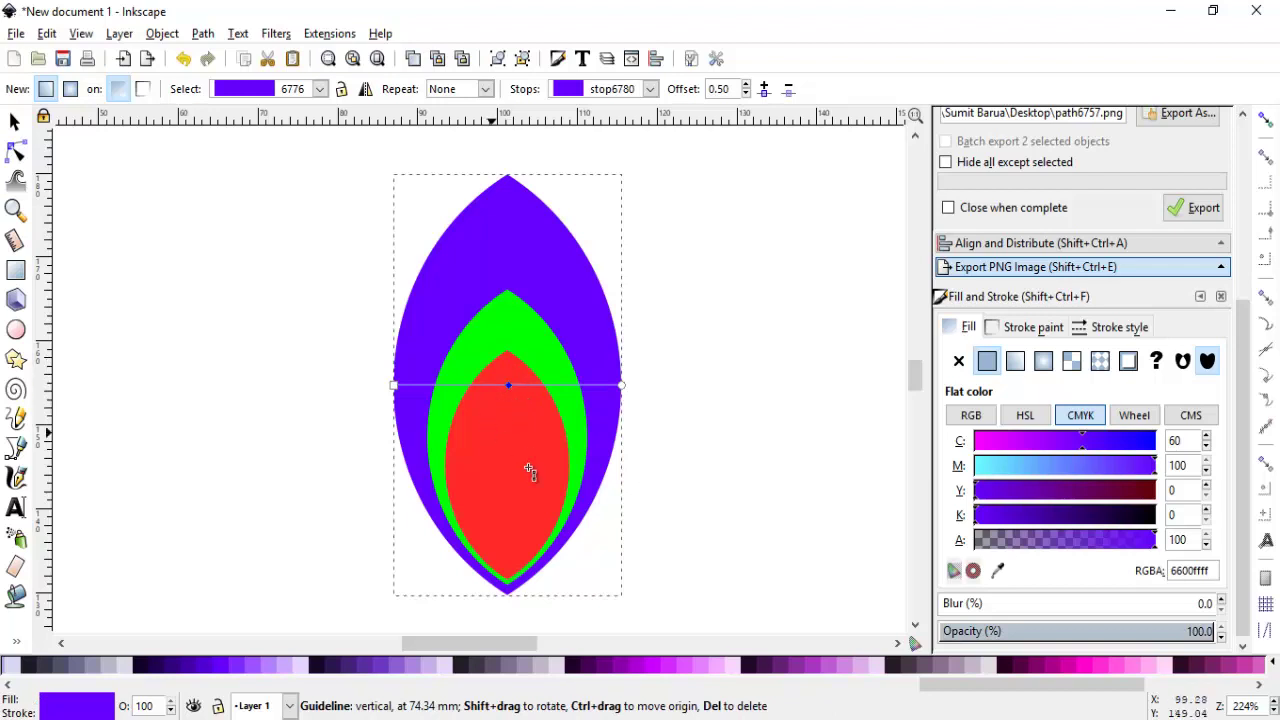
{"action": "left_click", "coordinate": [1132, 668]}
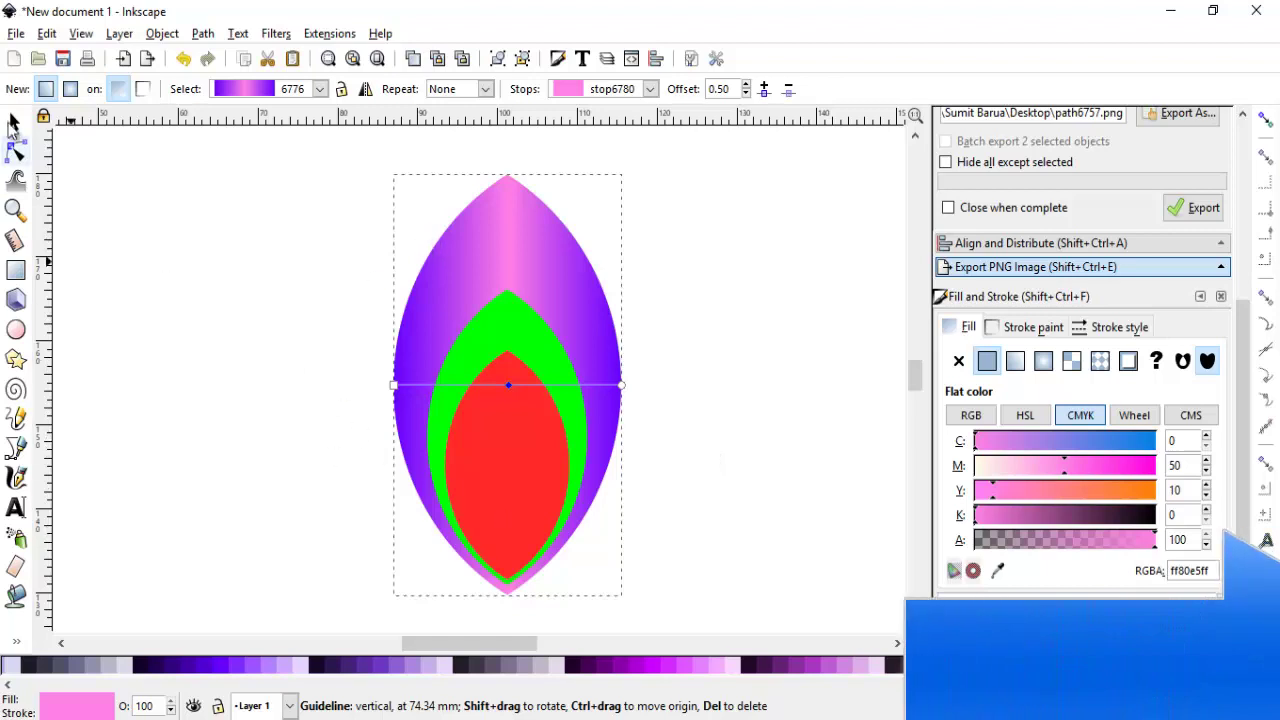
{"action": "left_click", "coordinate": [15, 122]}
{"action": "left_click", "coordinate": [843, 342]}
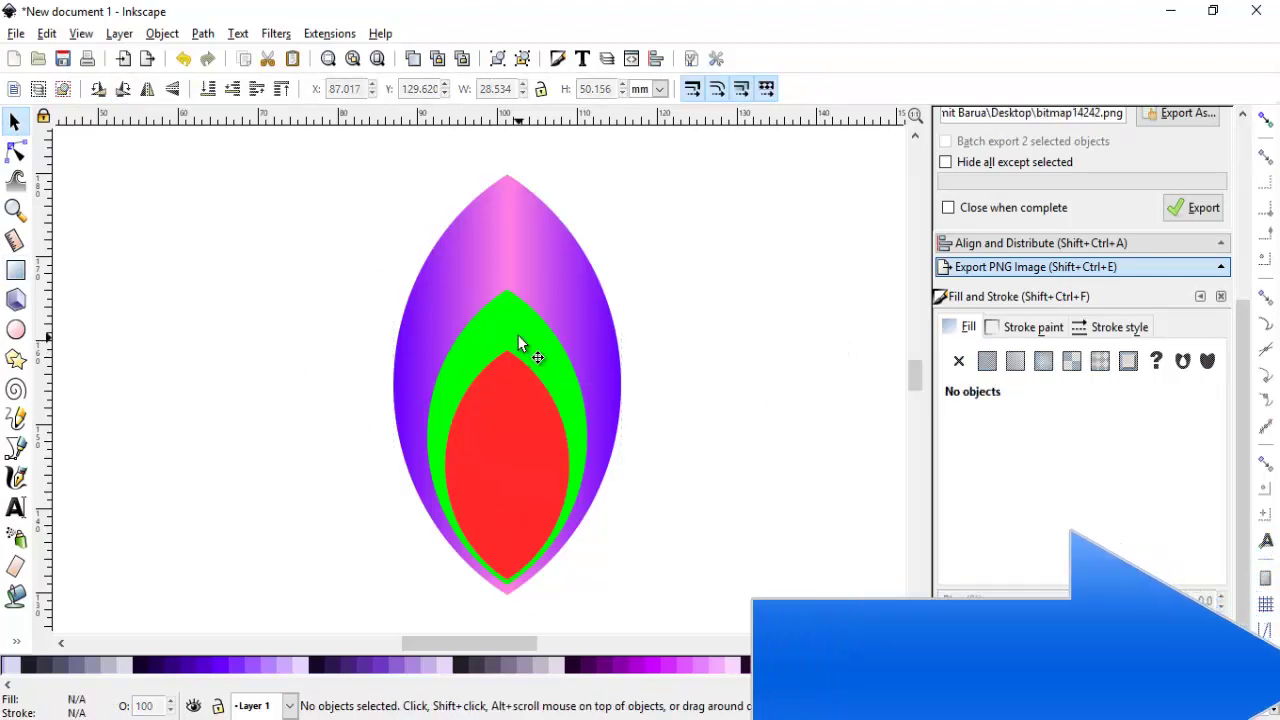
Fill the green petal with the outer petal's violet-pink linear gradient (6776).
{"action": "left_click", "coordinate": [486, 336]}
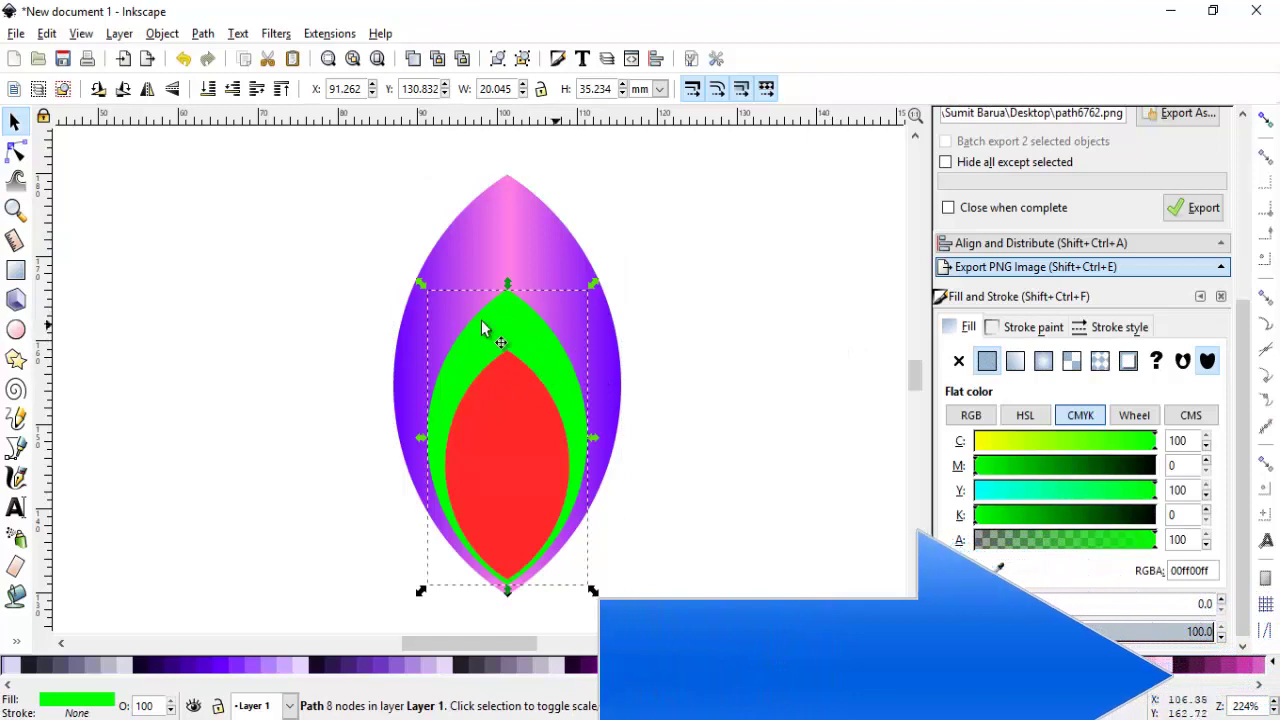
{"action": "left_click", "coordinate": [1017, 368]}
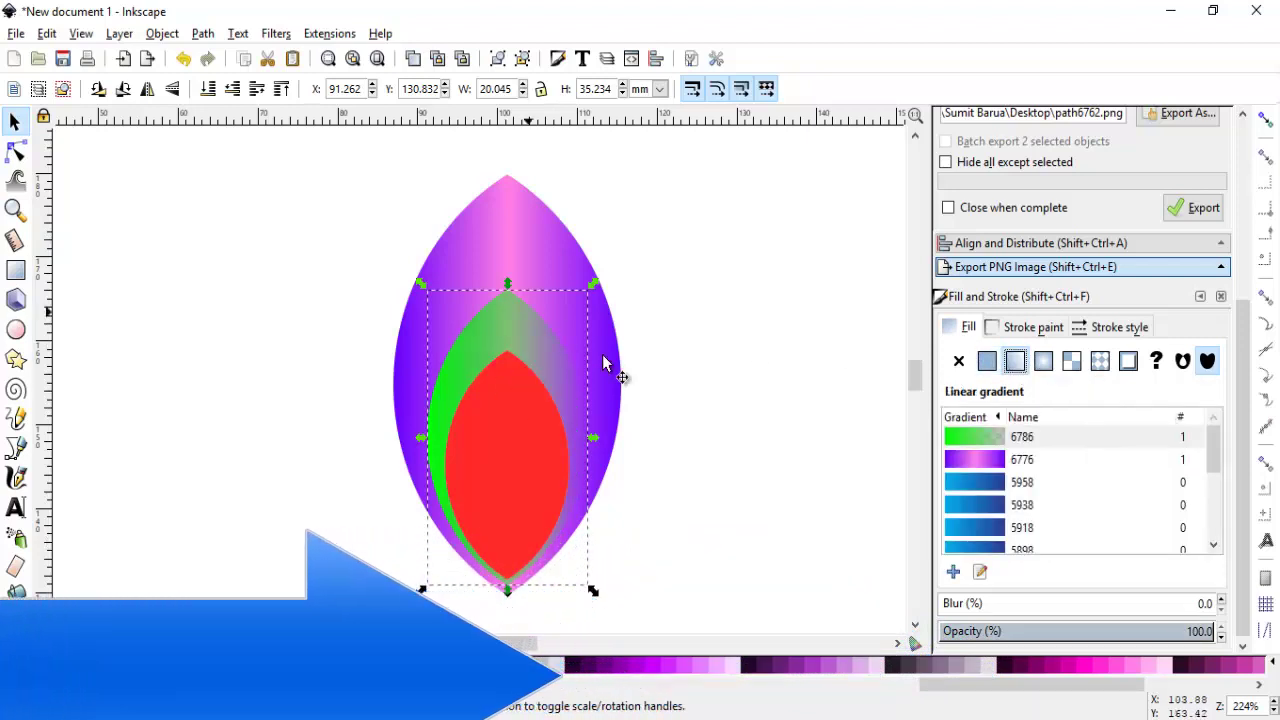
{"action": "left_click", "coordinate": [979, 462]}
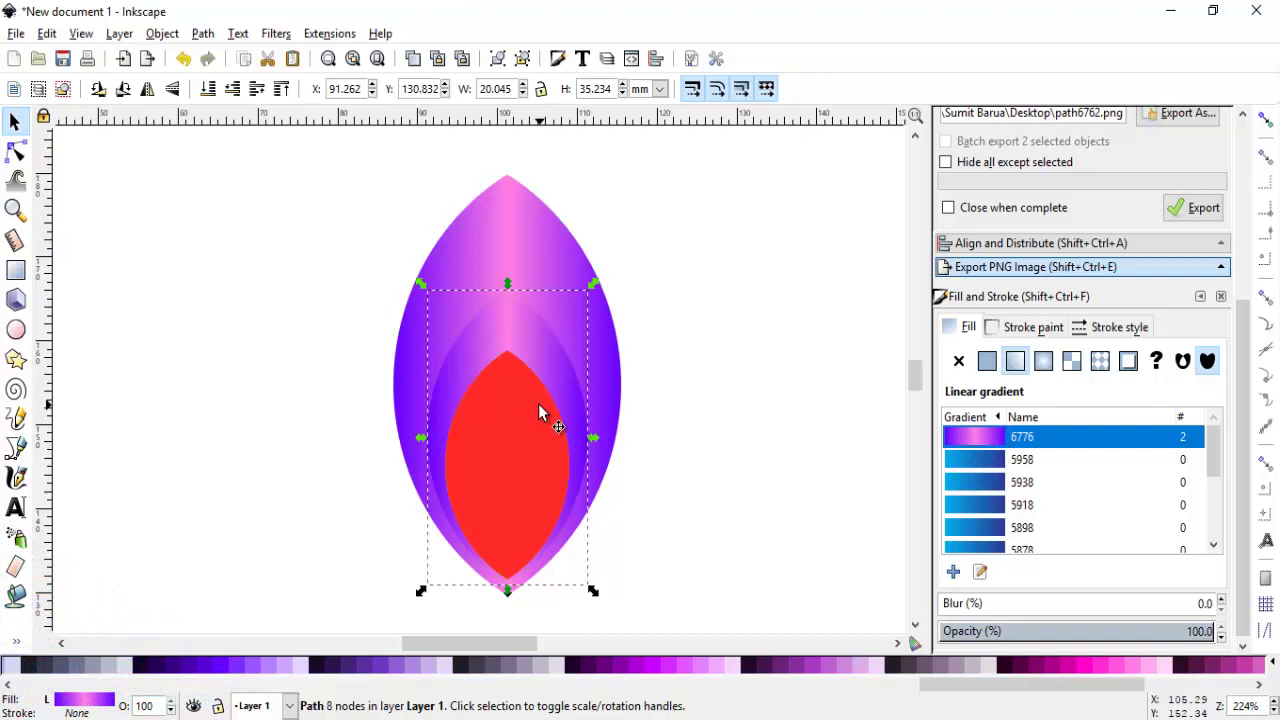
Colour the middle gradient stop of the second petal violet (6600ff) using the Gradient tool.
{"action": "type", "text": "gg"}
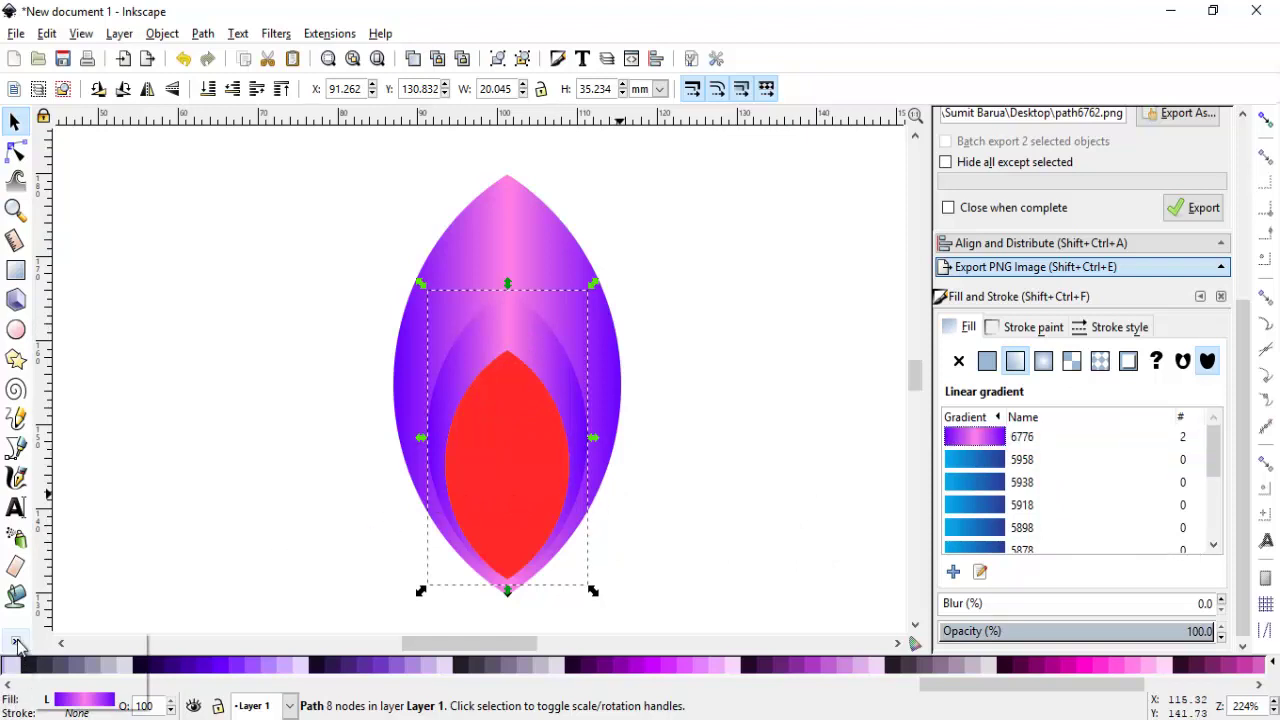
{"action": "left_click", "coordinate": [17, 641]}
{"action": "left_click", "coordinate": [72, 643]}
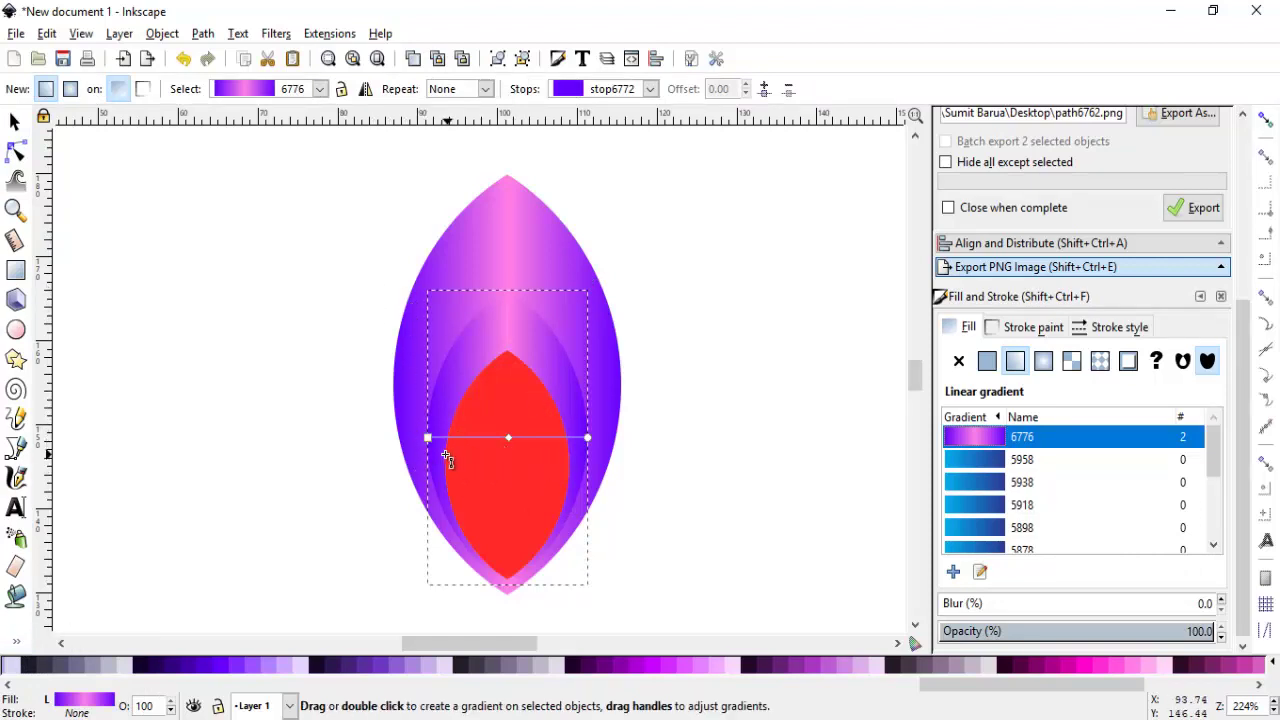
{"action": "left_click", "coordinate": [509, 438]}
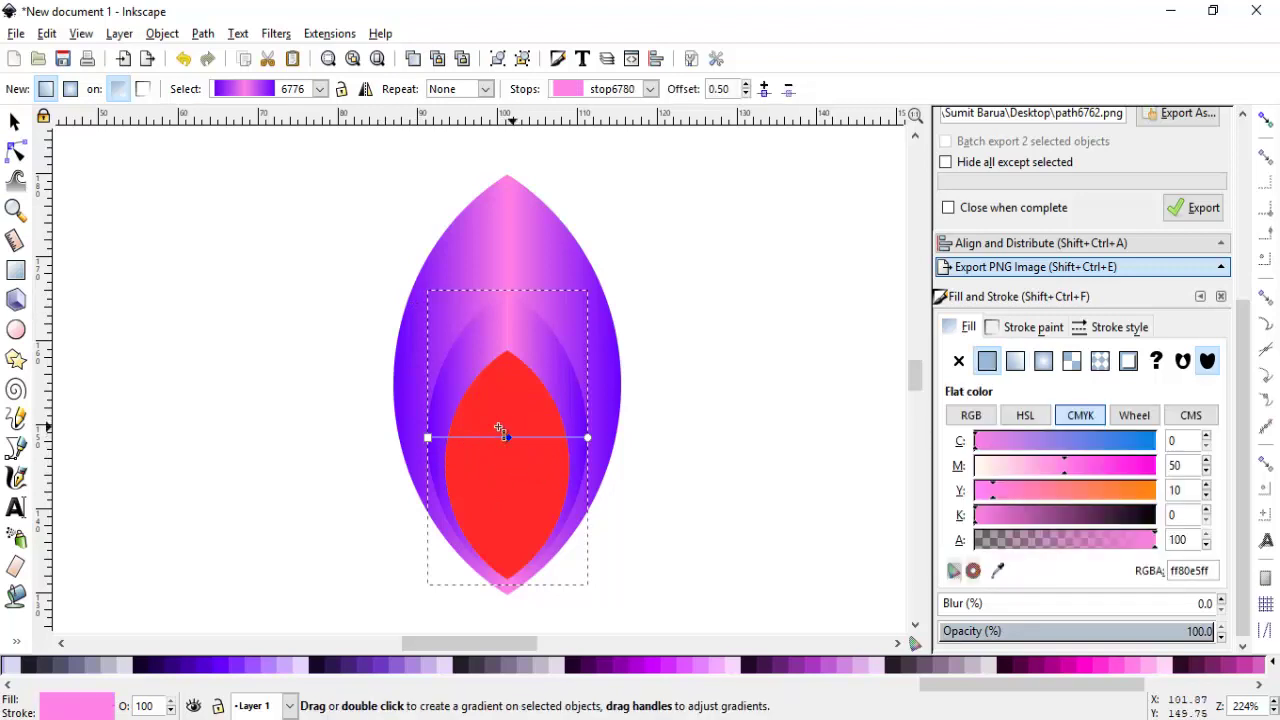
{"action": "left_click", "coordinate": [222, 666]}
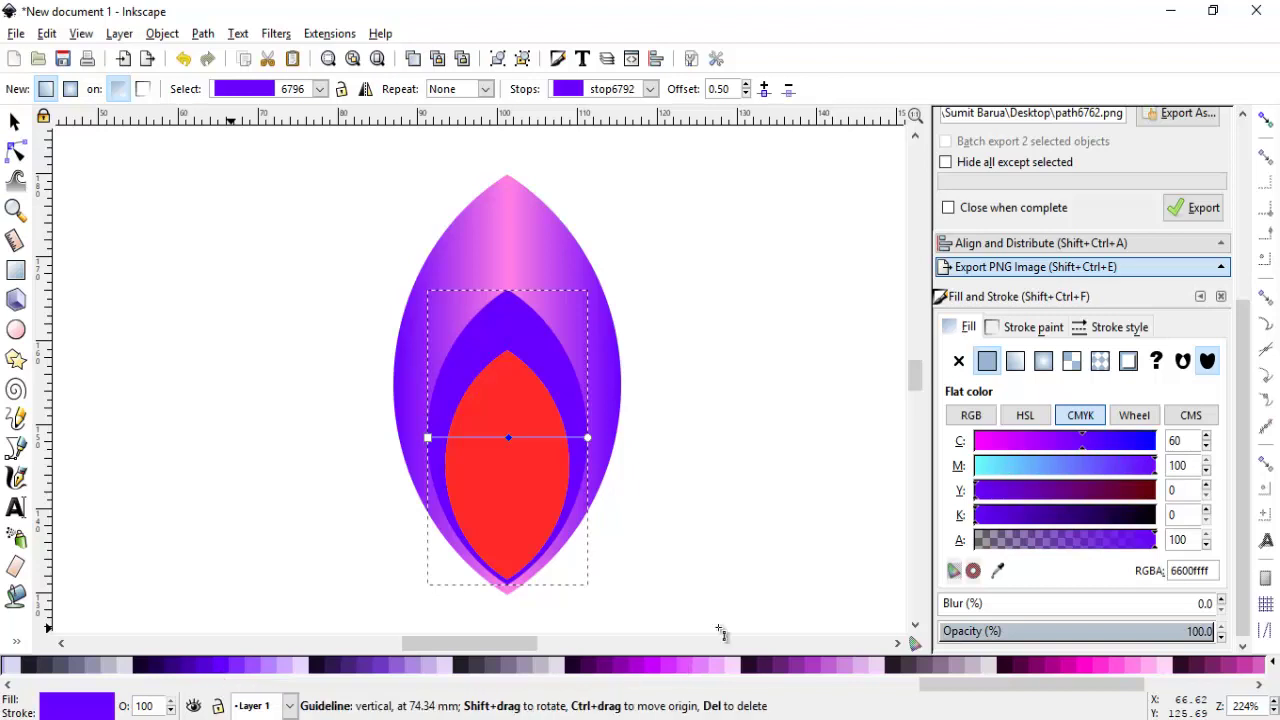
Colour both end stops of the second petal's gradient pink (ff80e5) and return to the Selector tool.
{"action": "left_click", "coordinate": [588, 437]}
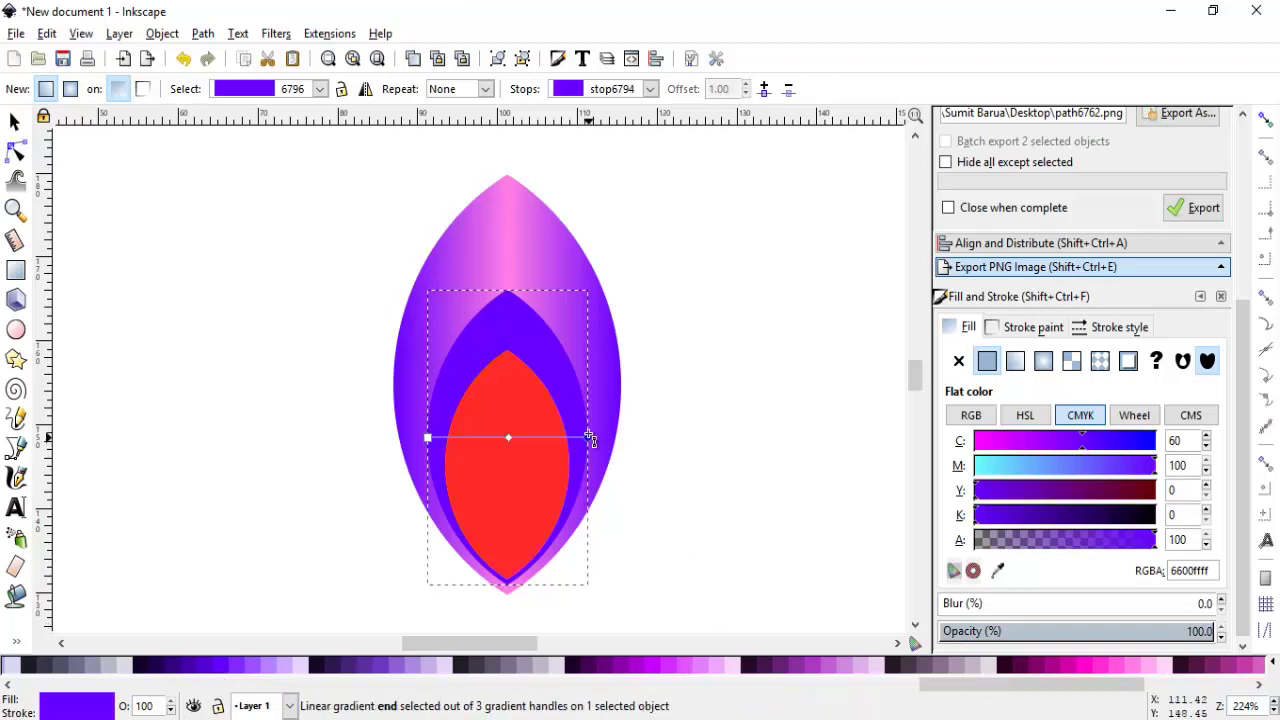
{"action": "left_click", "coordinate": [427, 438], "text": "shift"}
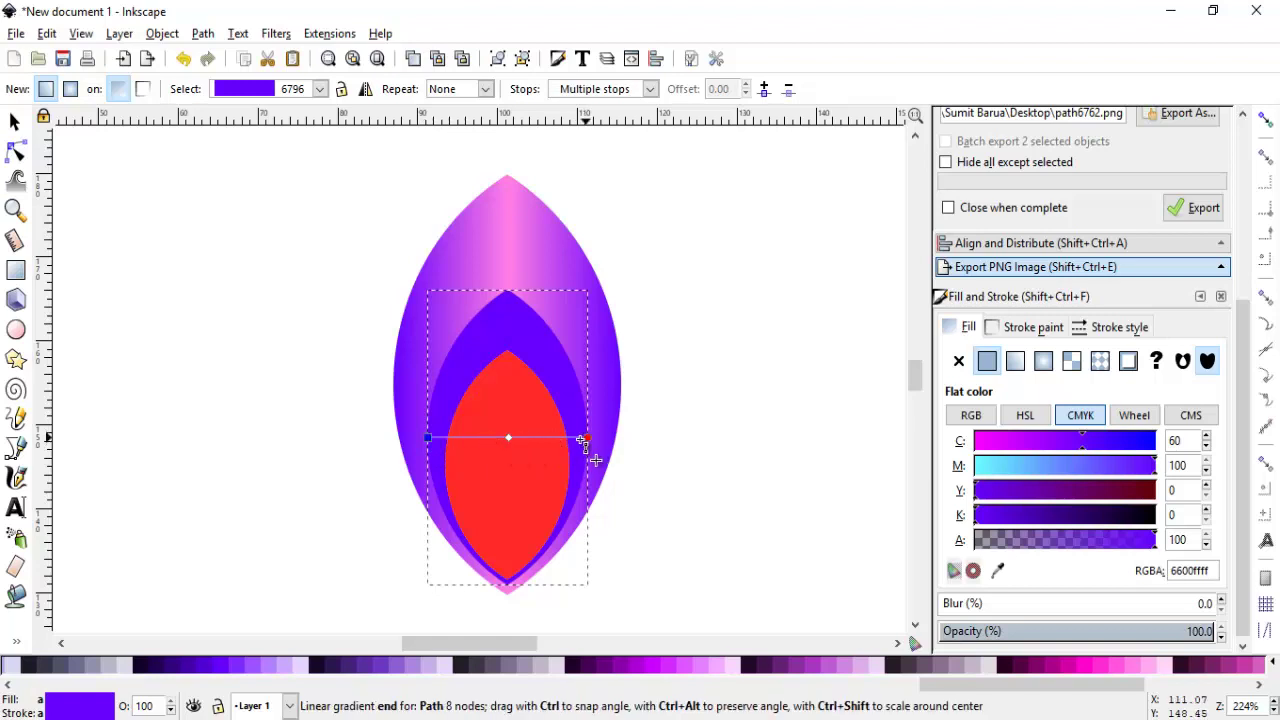
{"action": "left_click", "coordinate": [1135, 665]}
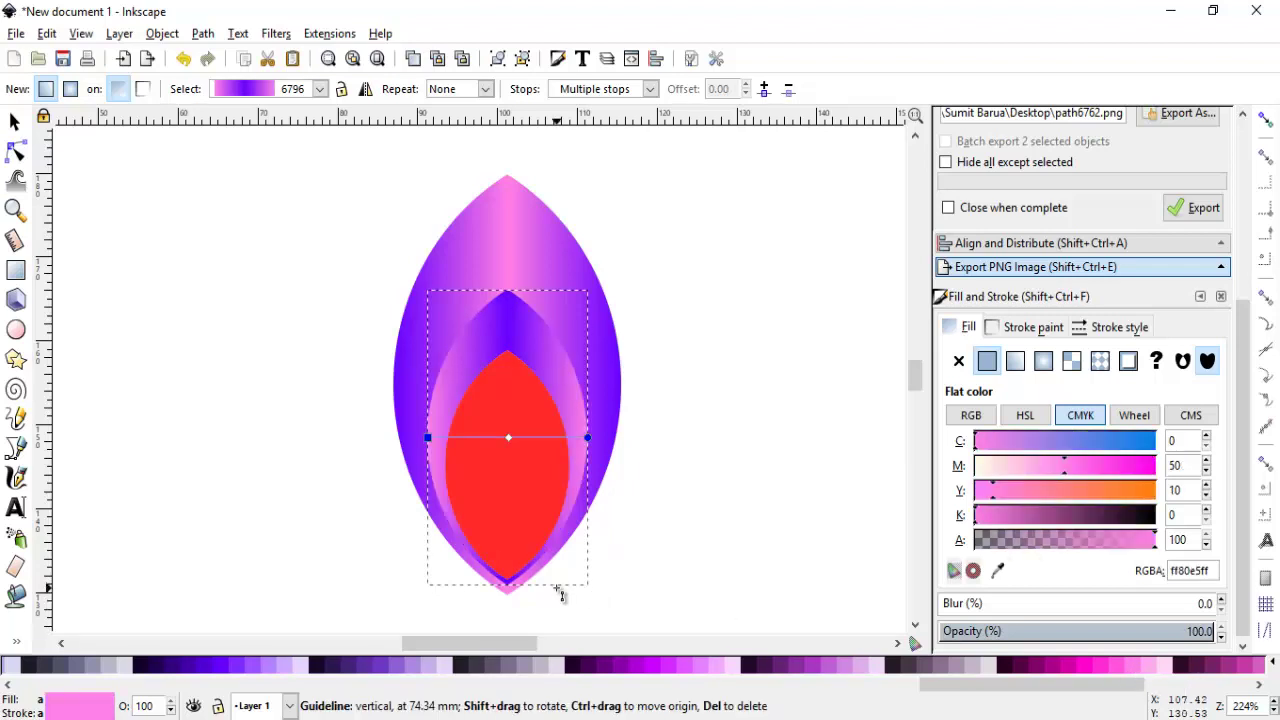
{"action": "left_click", "coordinate": [15, 121]}
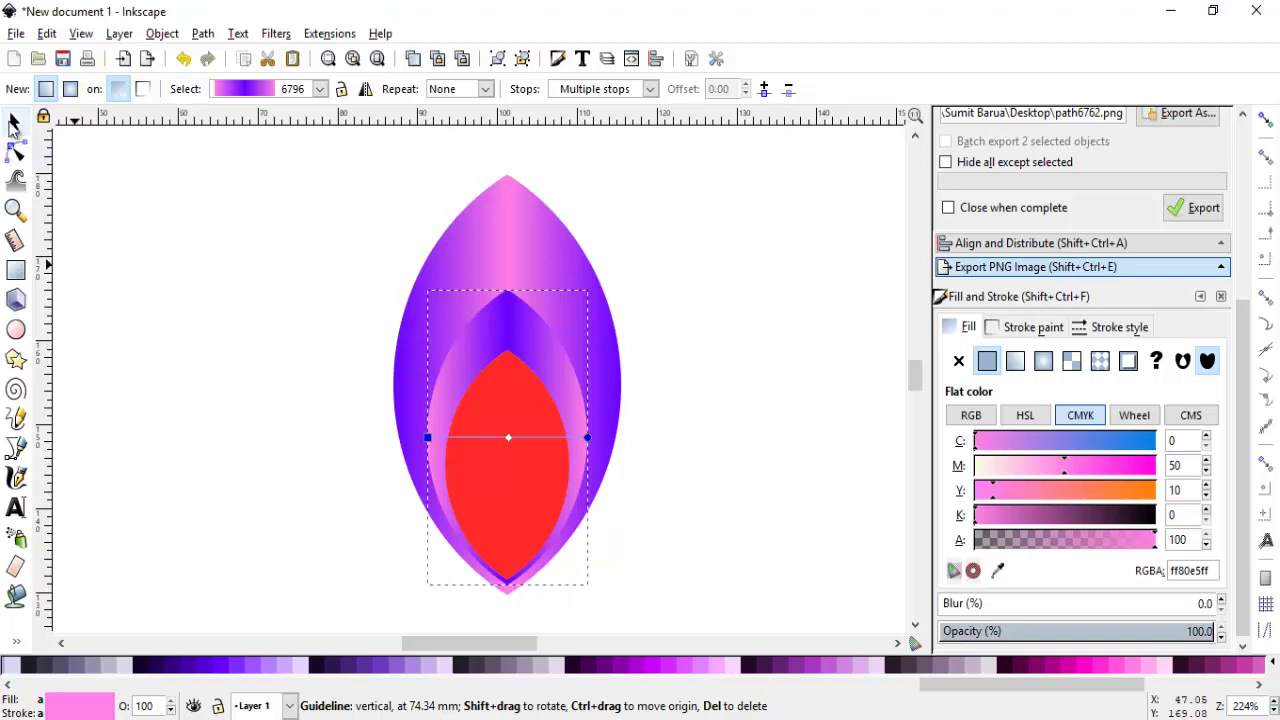
Fill the innermost red petal with a radial gradient and colour its centre stop pink (ff80e5) using the Gradient tool.
{"action": "left_click", "coordinate": [521, 370]}
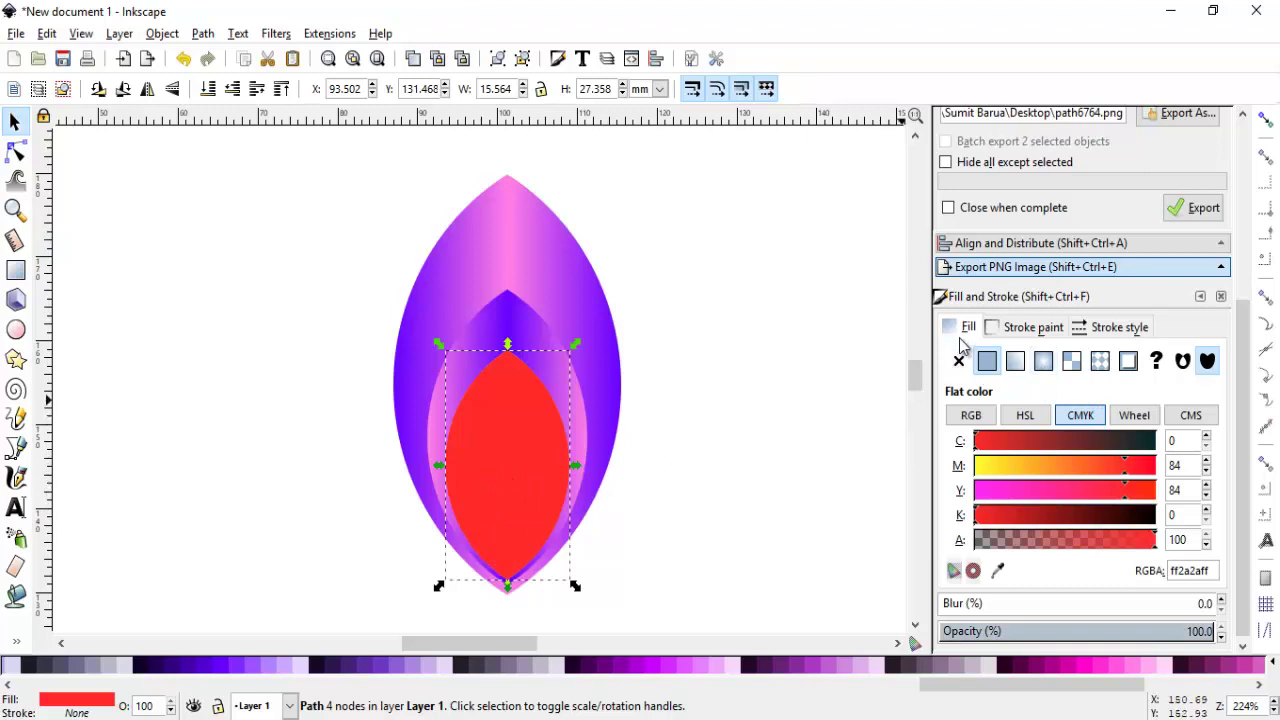
{"action": "left_click", "coordinate": [1043, 362]}
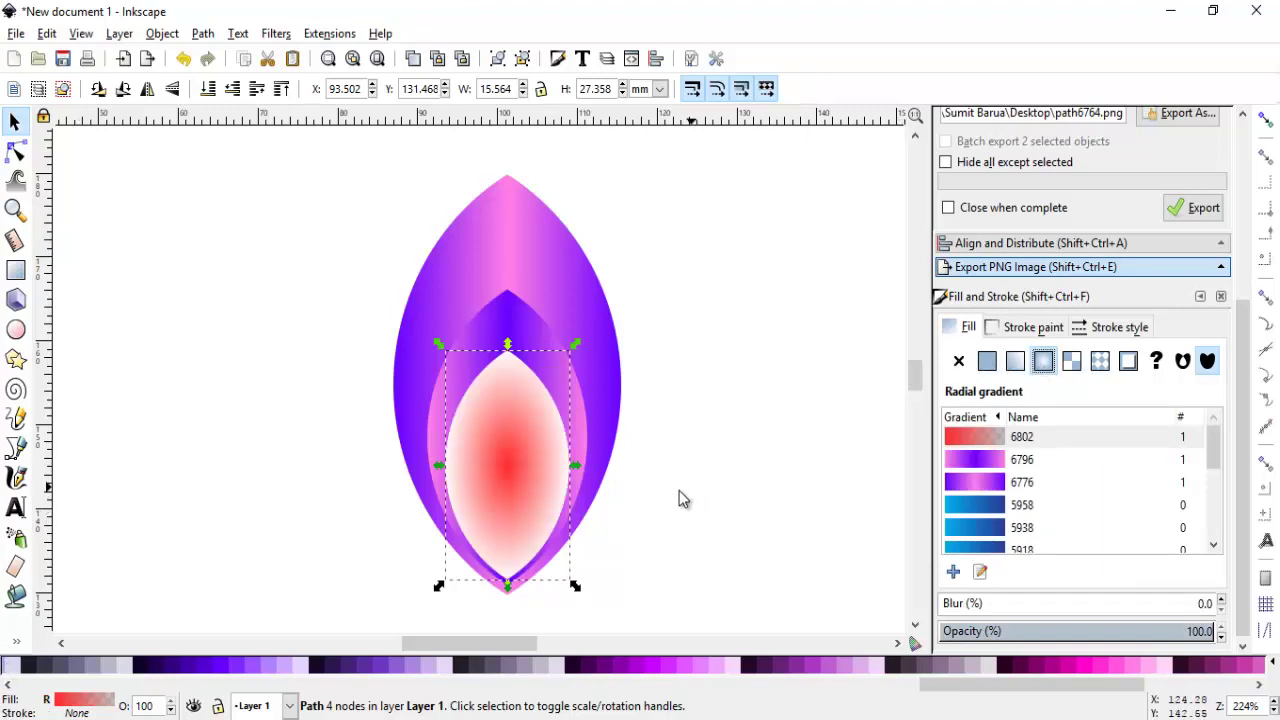
{"action": "key", "text": "g"}
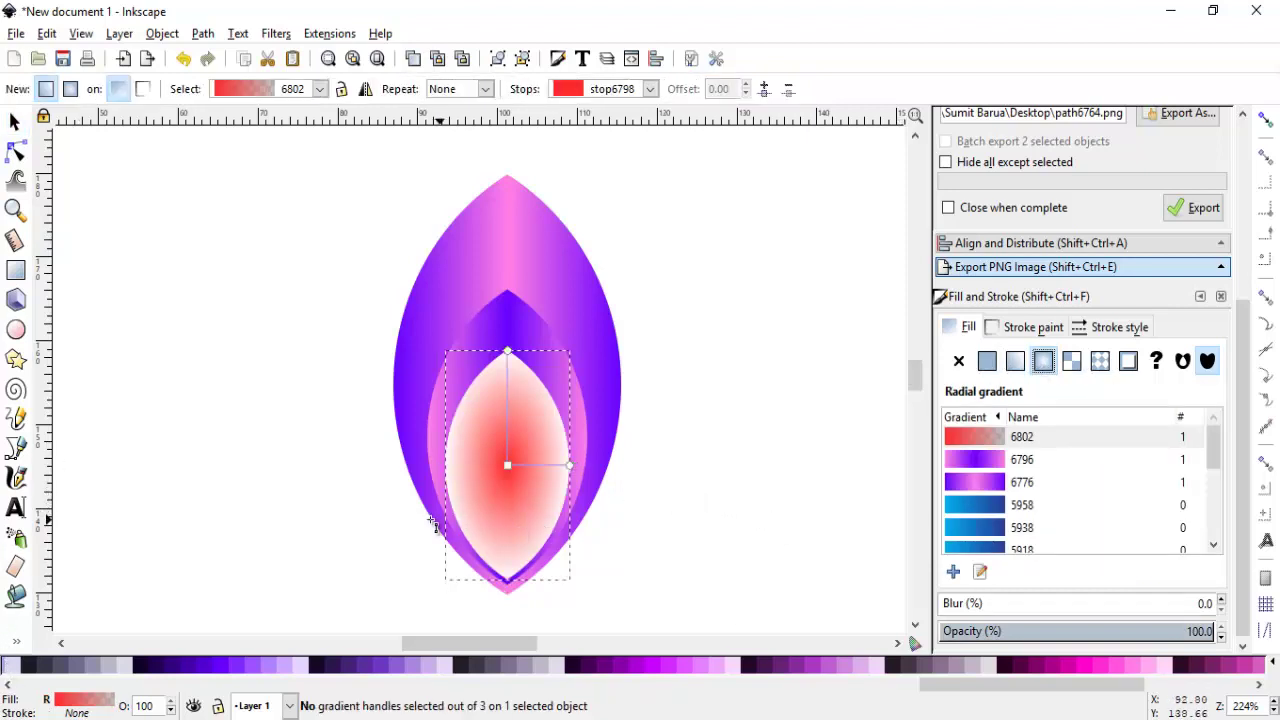
{"action": "left_click", "coordinate": [14, 640]}
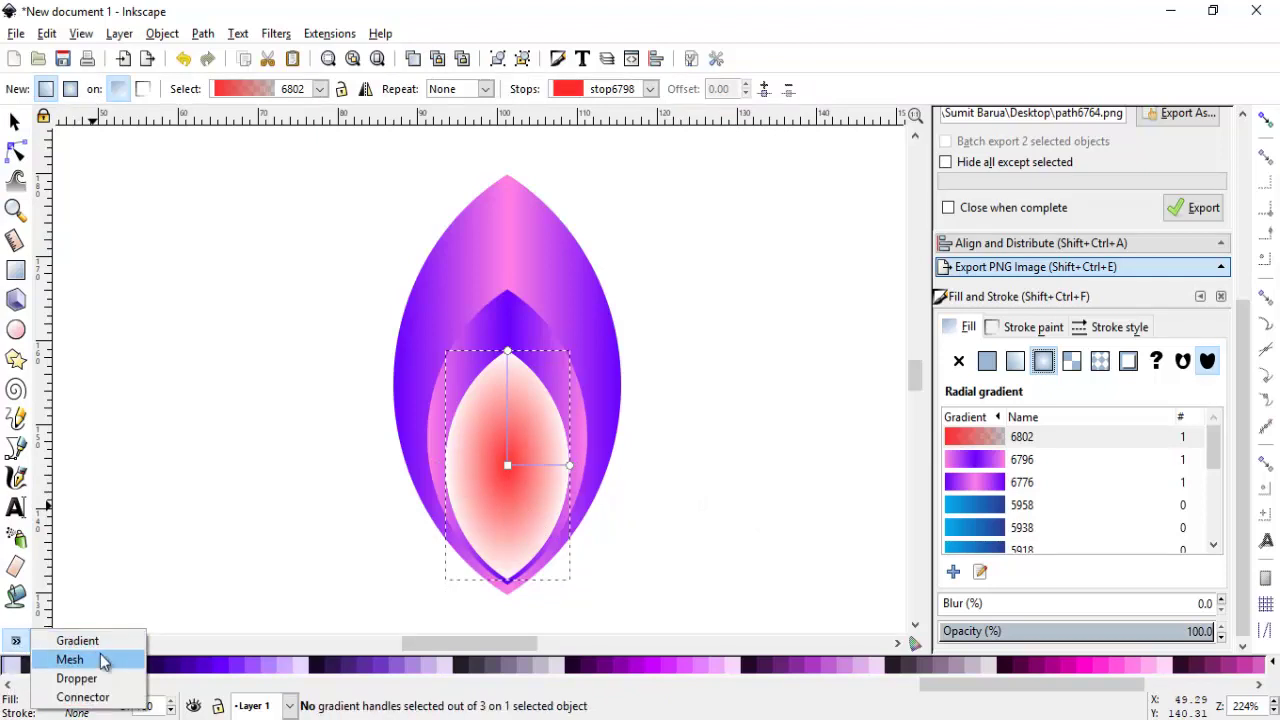
{"action": "left_click", "coordinate": [508, 465]}
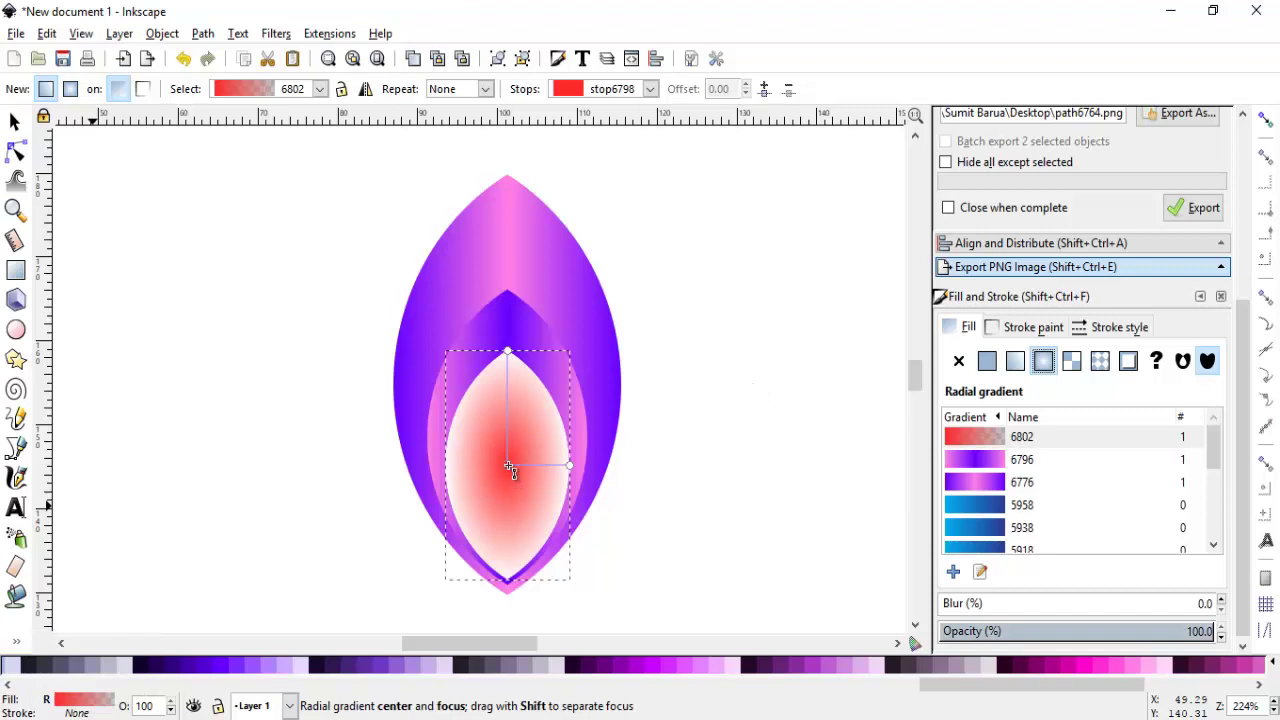
{"action": "left_click", "coordinate": [510, 468]}
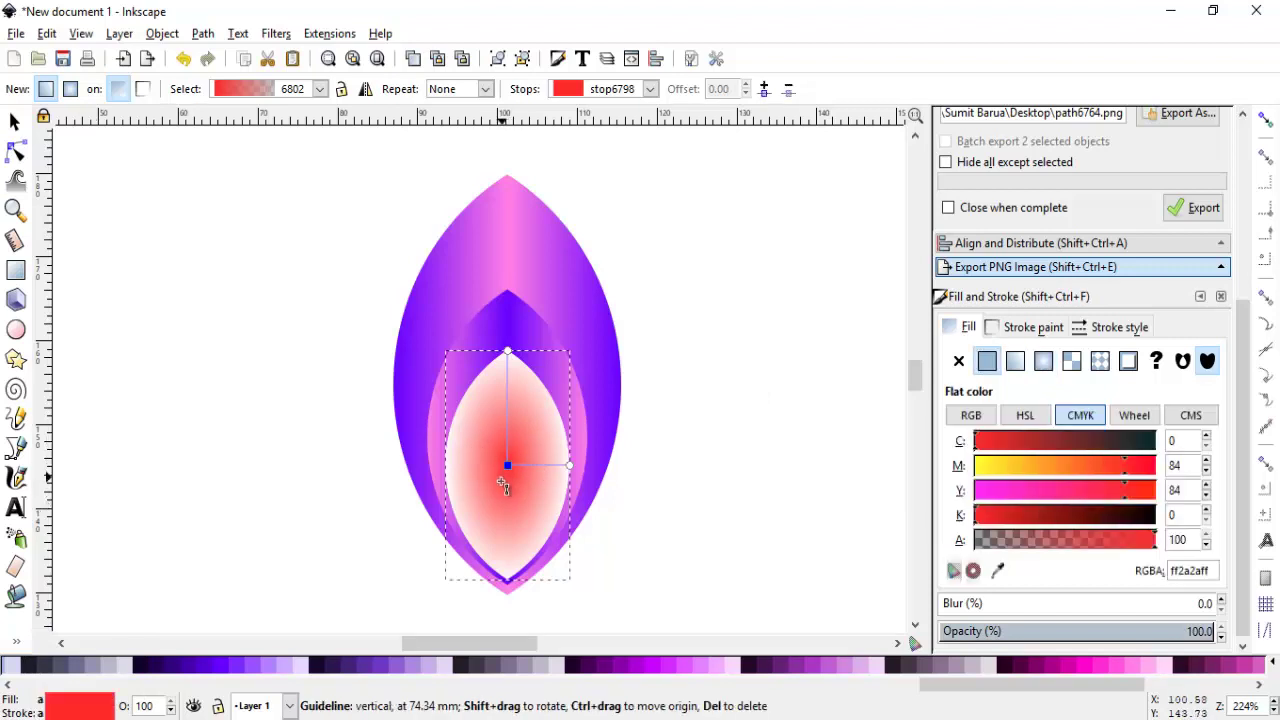
{"action": "left_click", "coordinate": [1139, 667]}
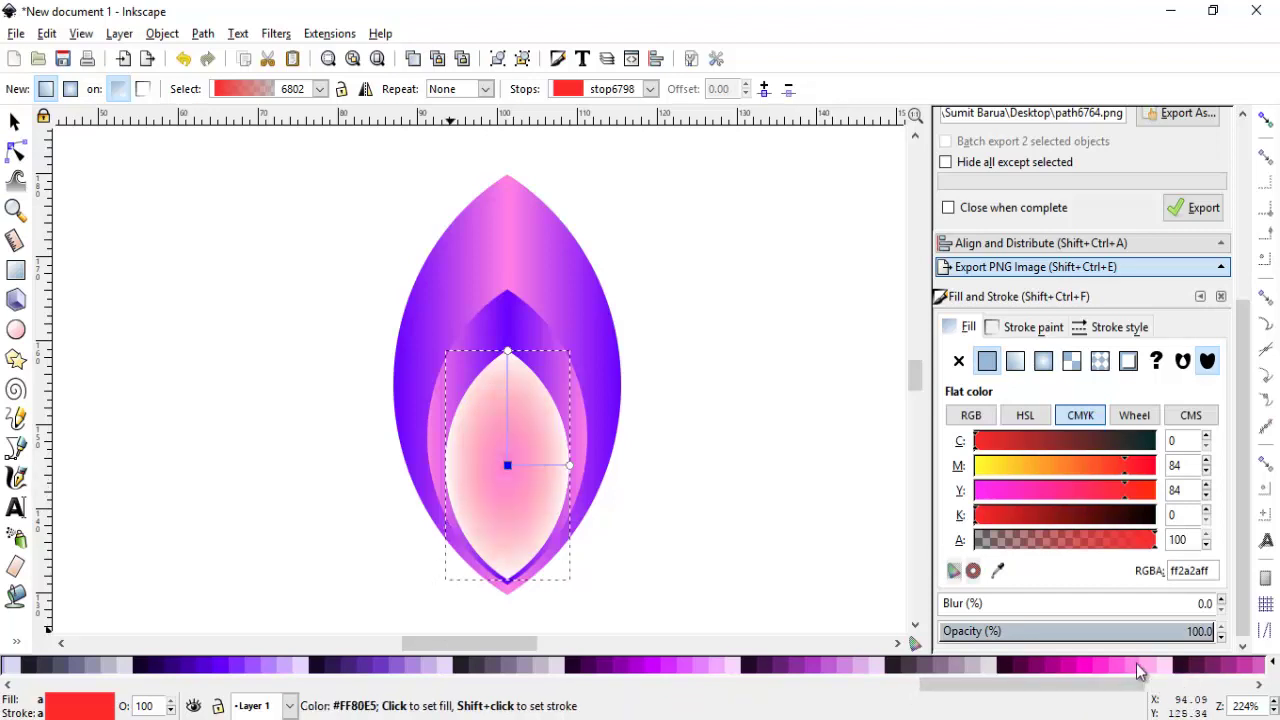
Colour the radial gradient's outer stop violet (5500d4), extend both radius handles beyond the innermost petal's edge, and deselect it.
{"action": "left_click", "coordinate": [570, 466]}
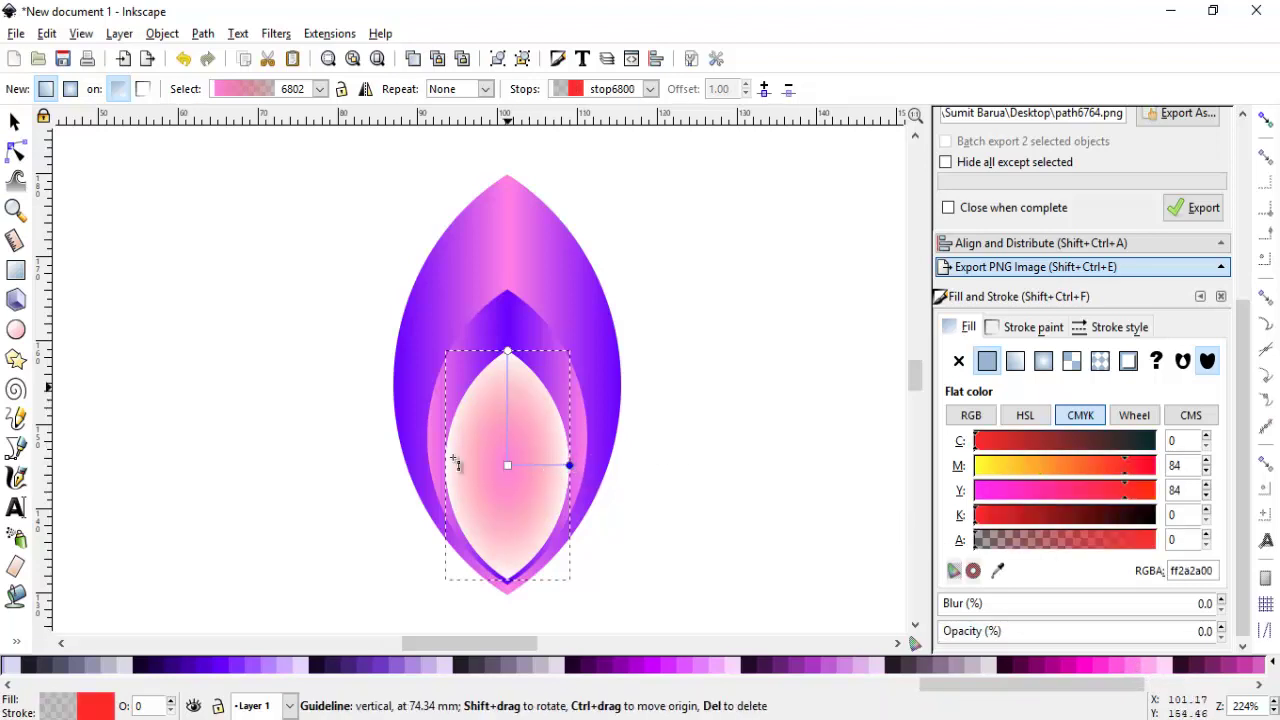
{"action": "left_click", "coordinate": [208, 668]}
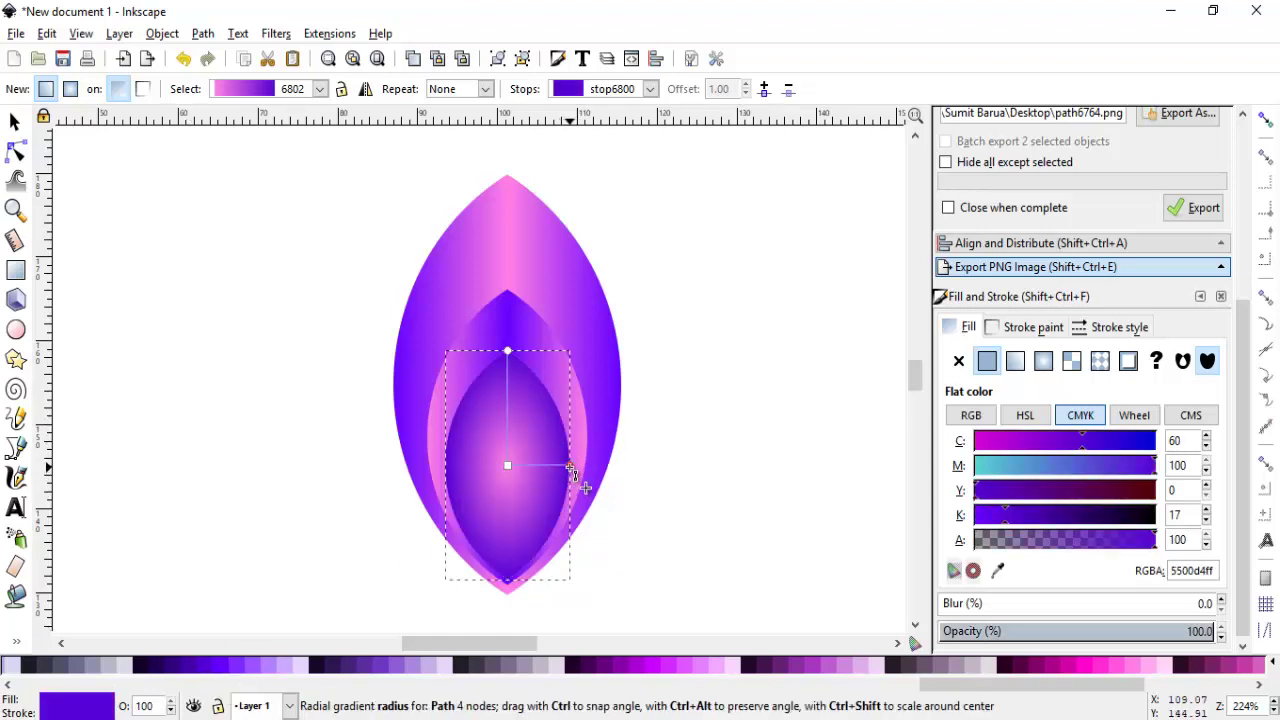
{"action": "left_click_drag", "start_coordinate": [572, 468], "coordinate": [601, 469]}
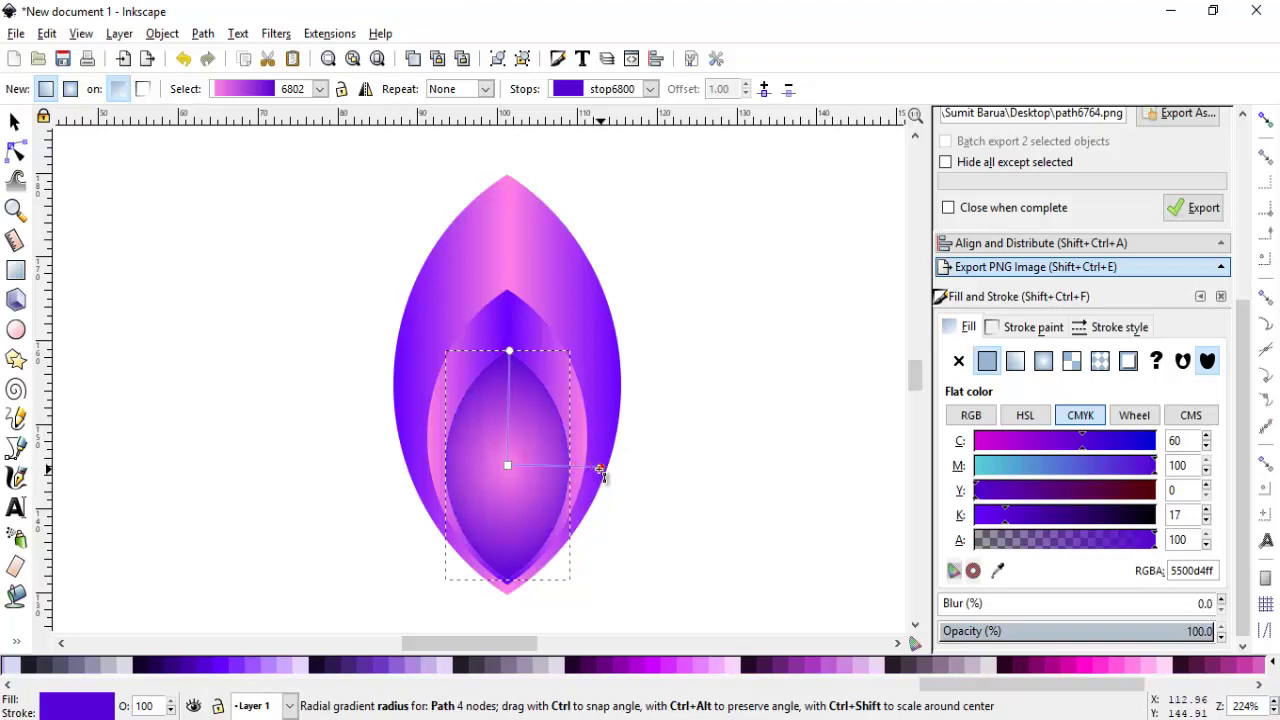
{"action": "left_click", "coordinate": [510, 326]}
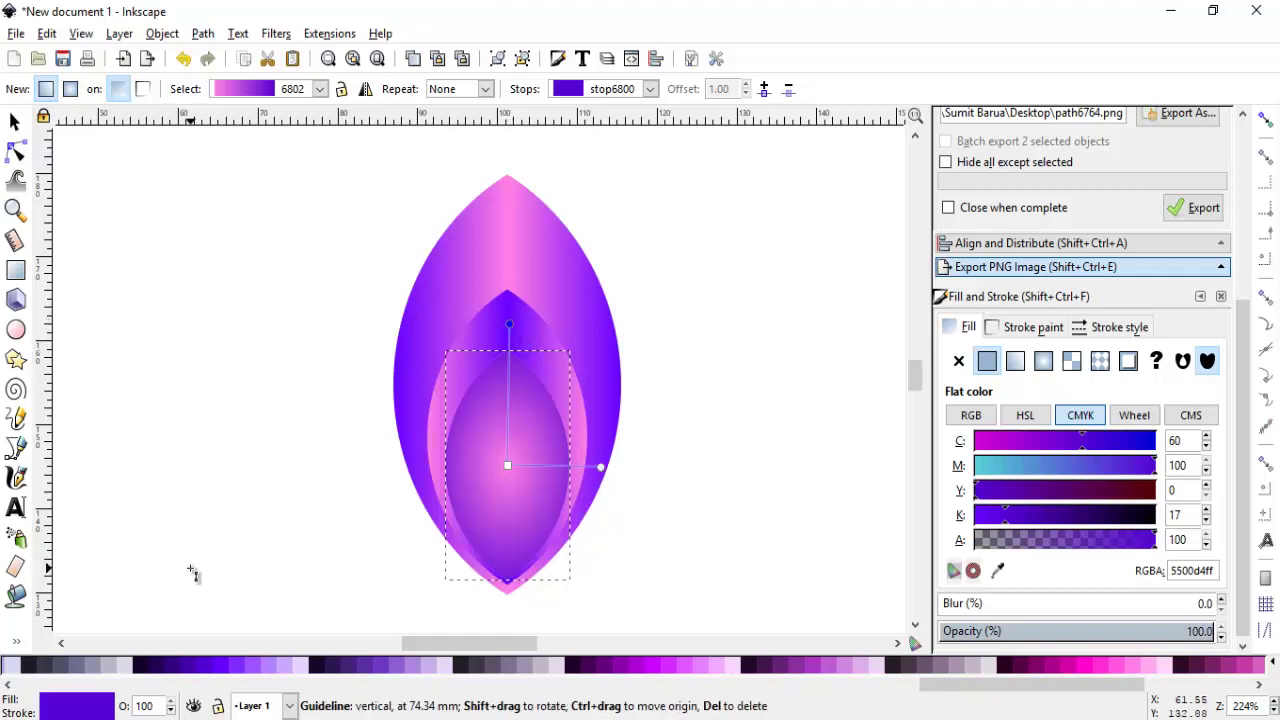
{"action": "left_click", "coordinate": [15, 121]}
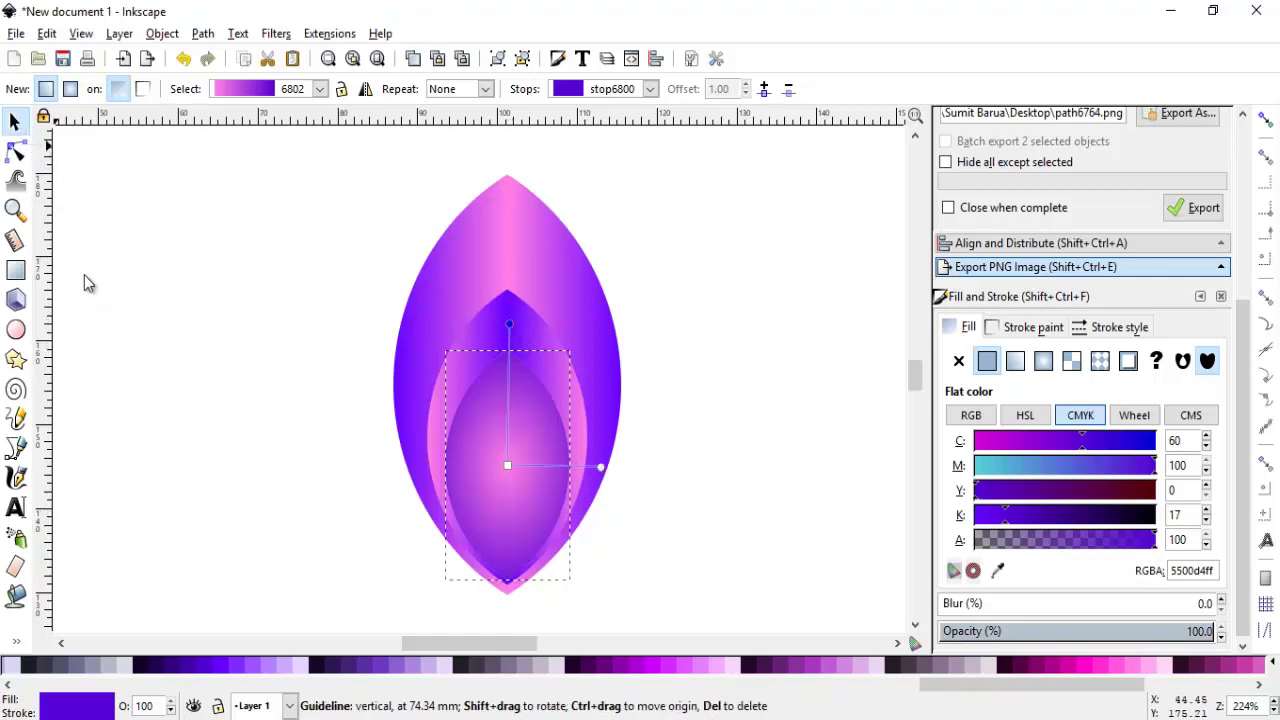
{"action": "left_click", "coordinate": [120, 377]}
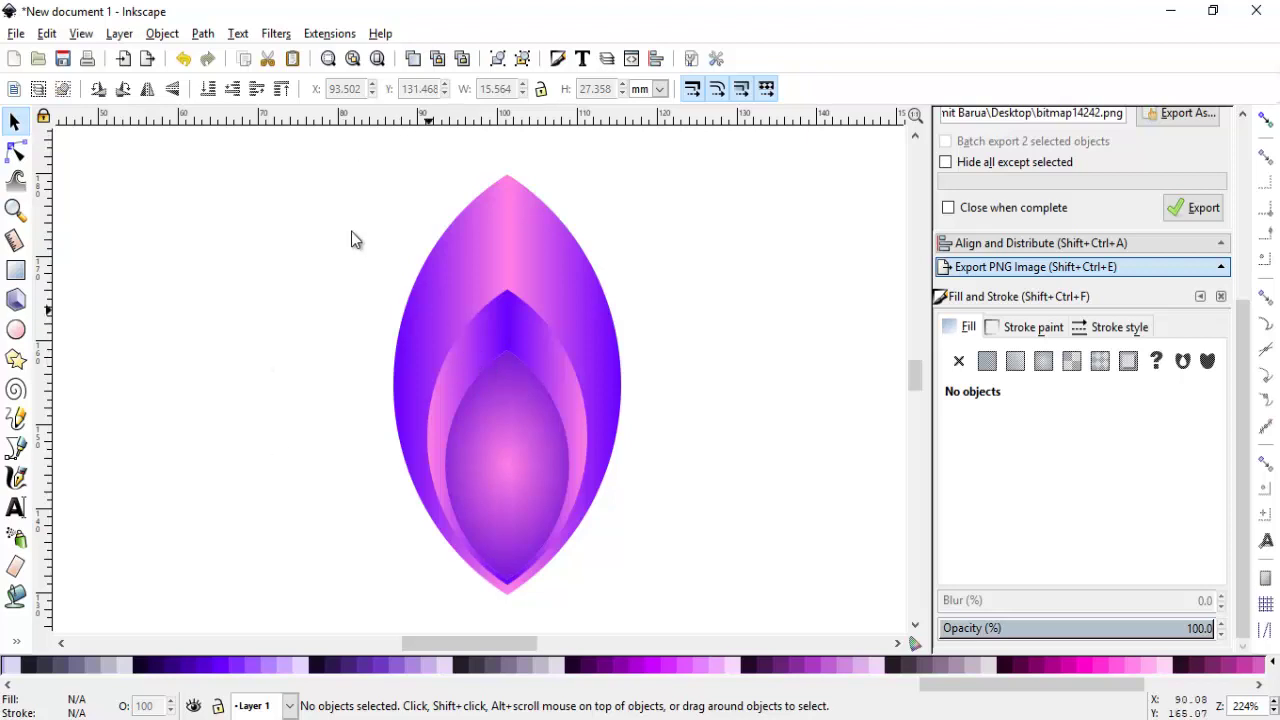
Group the three petal layers into one object and deselect it.
{"action": "left_click_drag", "start_coordinate": [280, 137], "coordinate": [777, 629]}
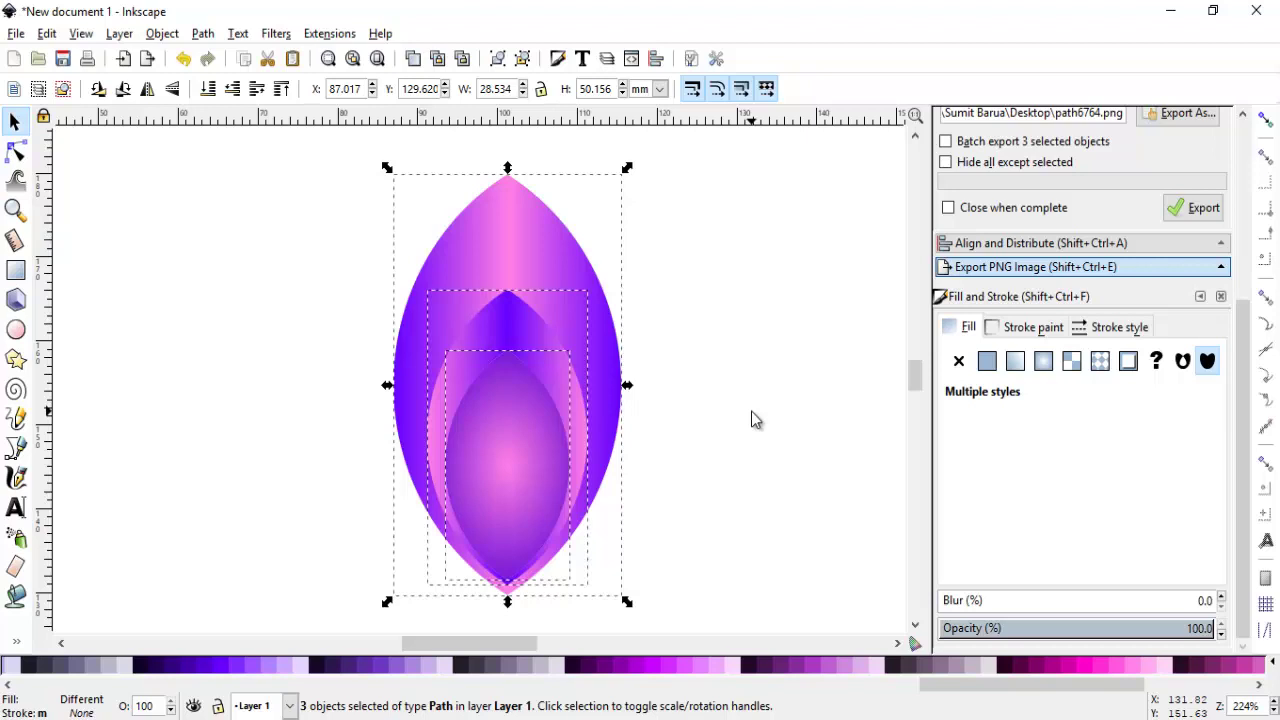
{"action": "left_click", "coordinate": [163, 34]}
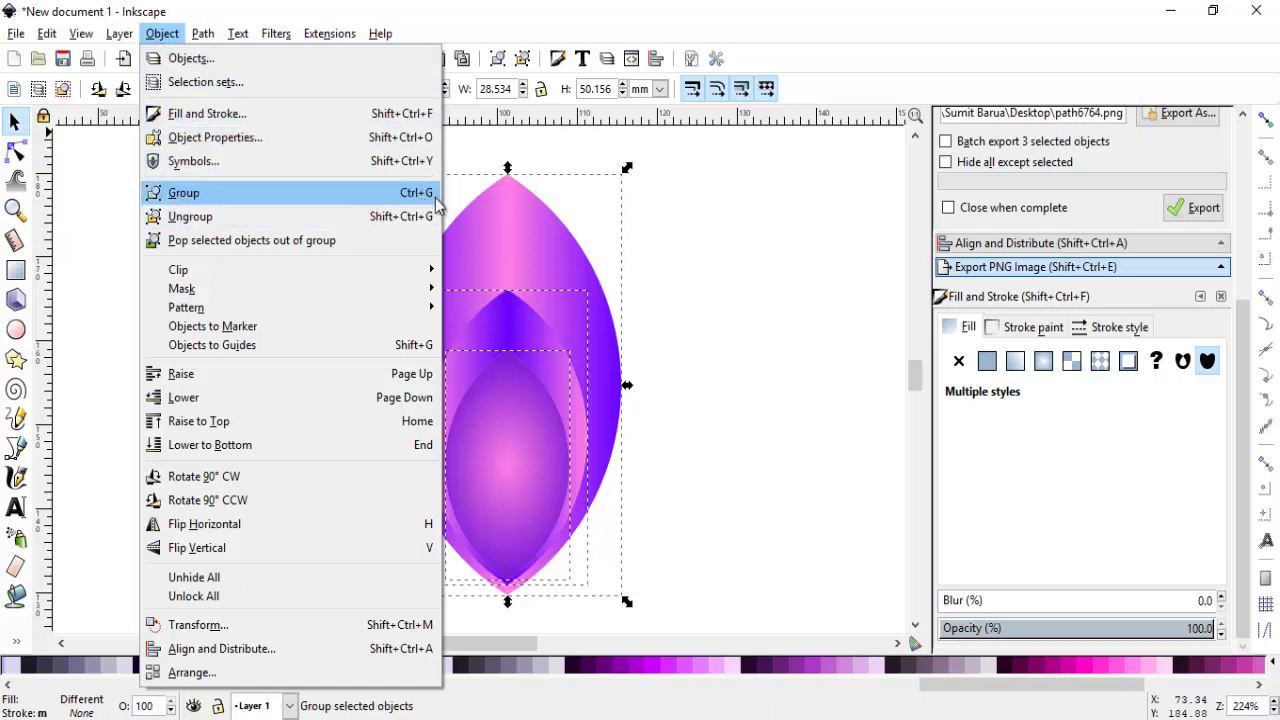
{"action": "left_click", "coordinate": [200, 194]}
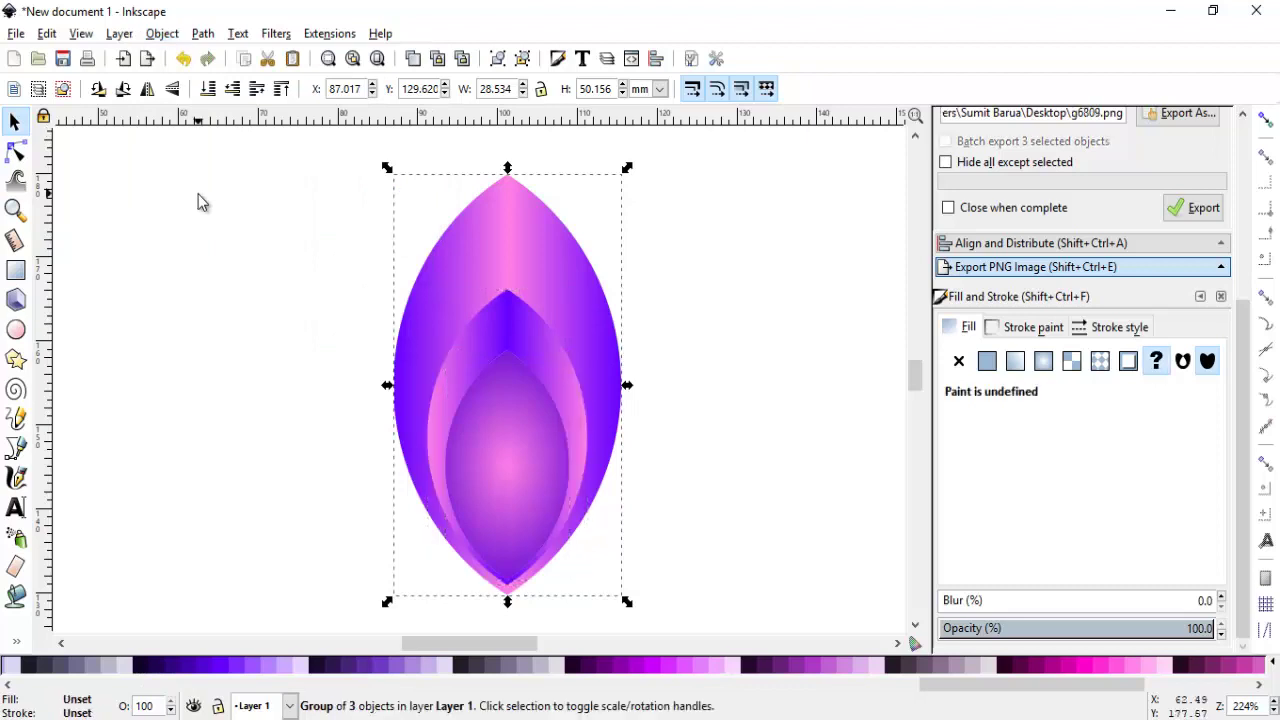
{"action": "scroll", "coordinate": [160, 273], "scroll_direction": "down", "scroll_amount": 3}
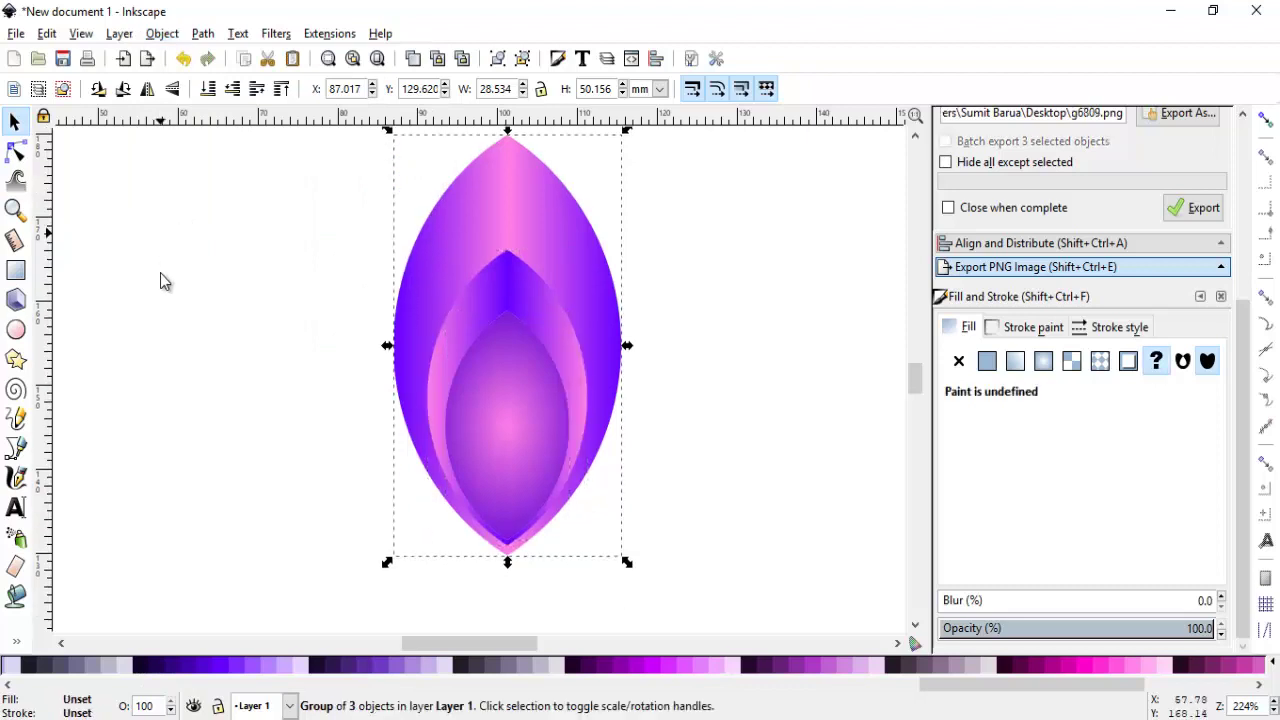
{"action": "left_click", "coordinate": [144, 348]}
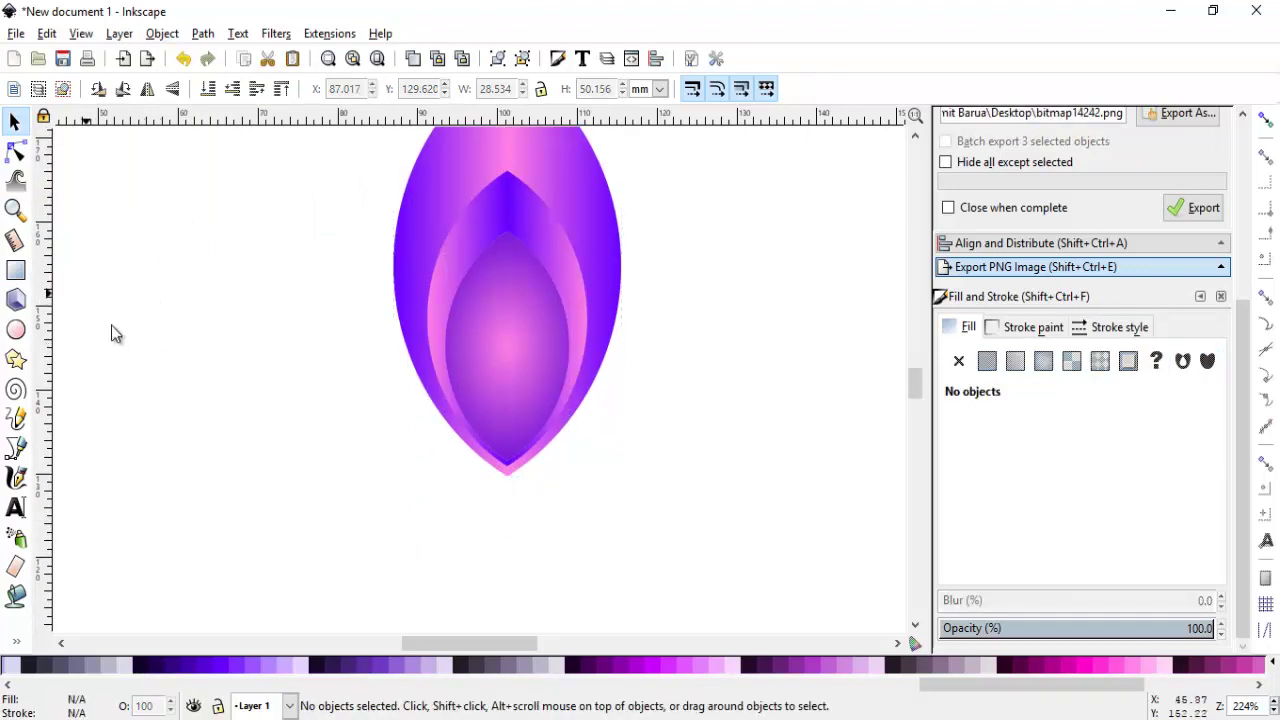
Draw a small square about 3 mm wide in the empty area below the petal.
{"action": "left_click", "coordinate": [16, 271]}
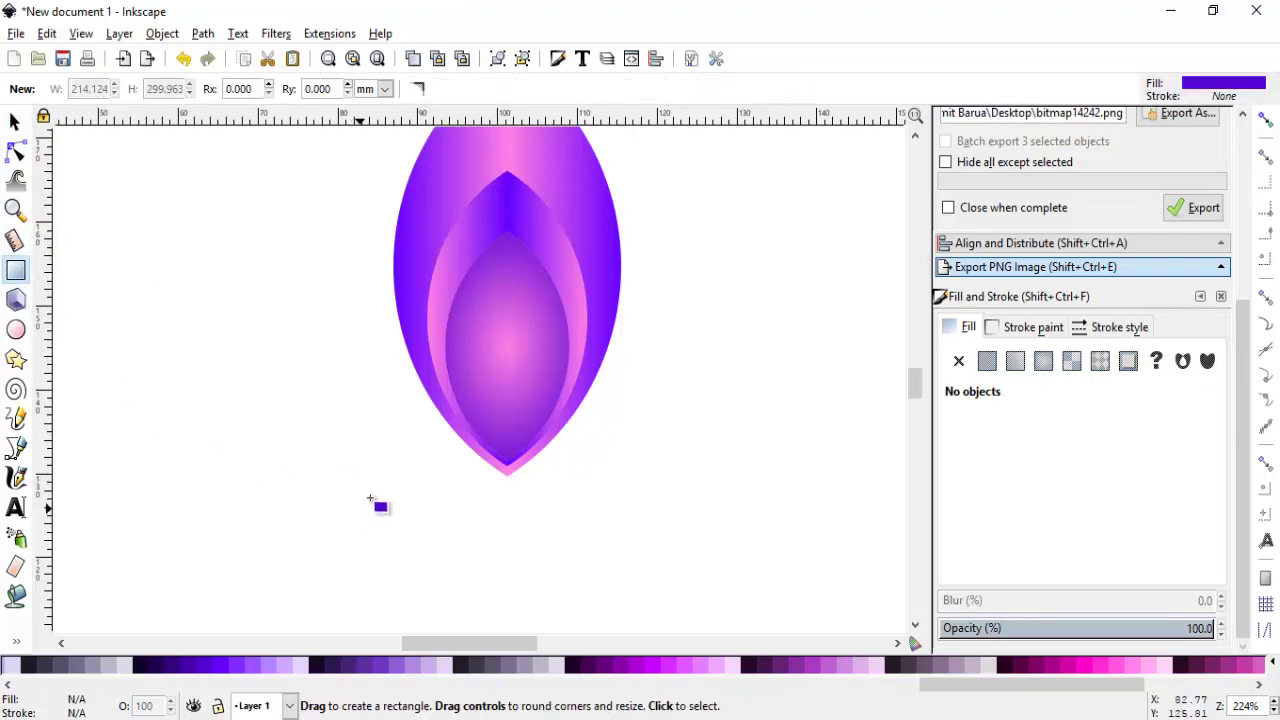
{"action": "key", "text": "ctrl"}
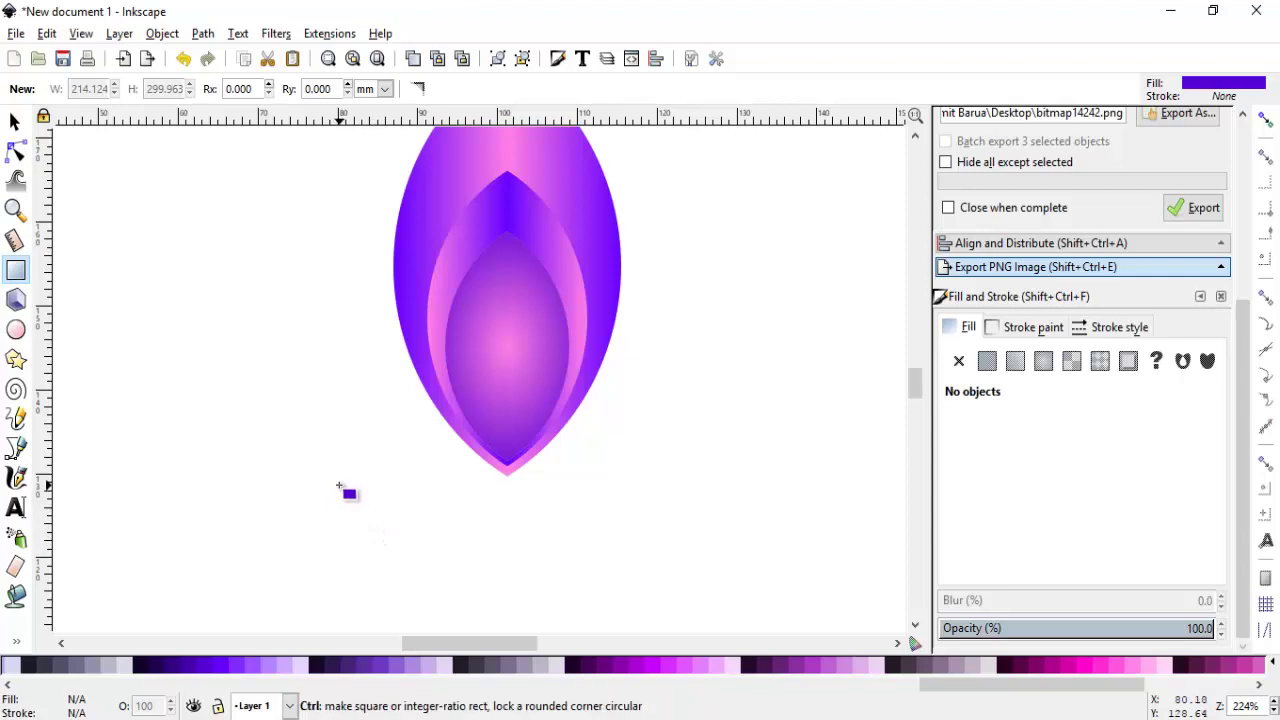
{"action": "left_click_drag", "start_coordinate": [339, 485], "coordinate": [366, 512]}
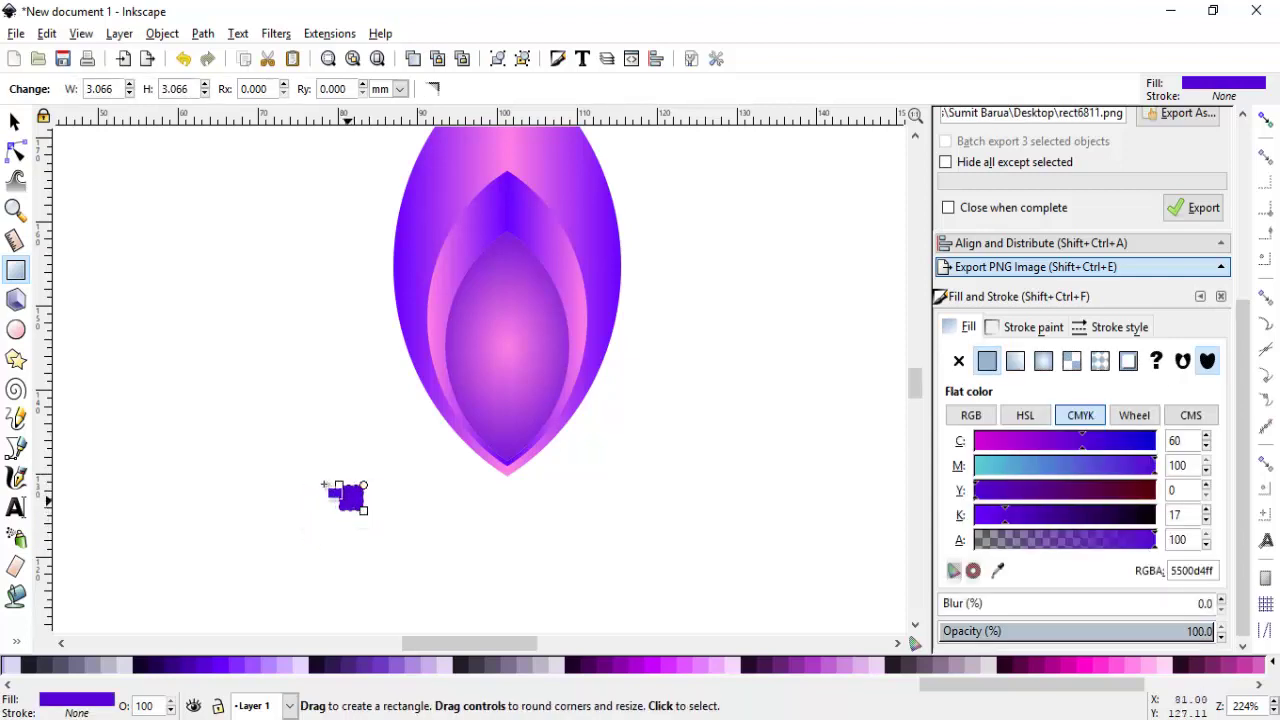
Rotate the small square into an upright diamond and place it just below the petal's lower tip.
{"action": "left_click", "coordinate": [15, 122]}
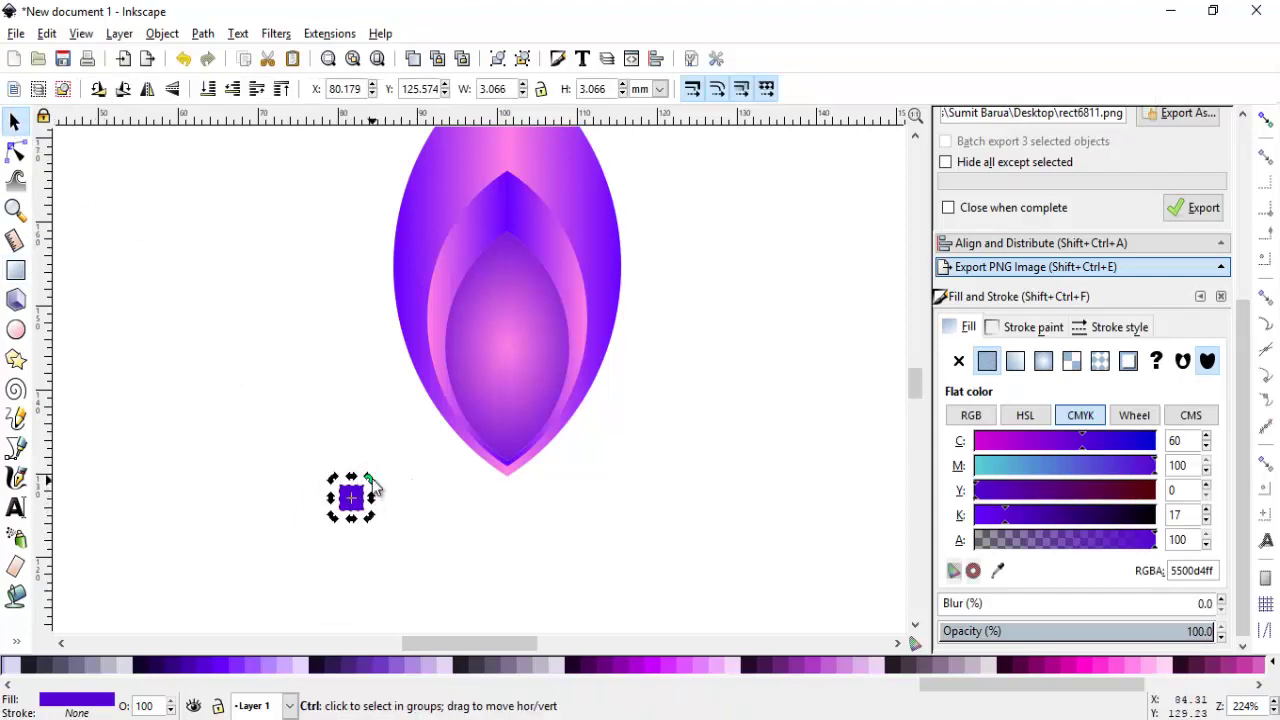
{"action": "left_click_drag", "start_coordinate": [373, 484], "coordinate": [358, 513]}
{"action": "left_click", "coordinate": [372, 514]}
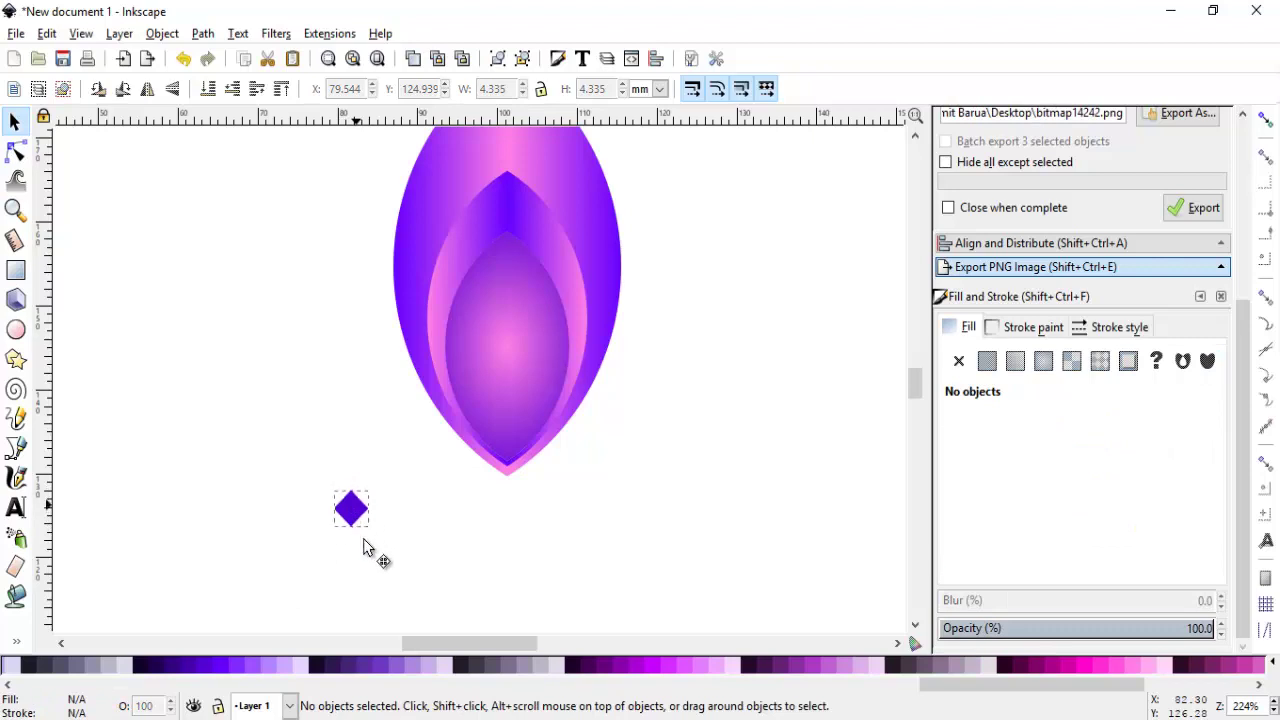
{"action": "left_click_drag", "start_coordinate": [362, 512], "coordinate": [516, 566]}
{"action": "left_click", "coordinate": [354, 543]}
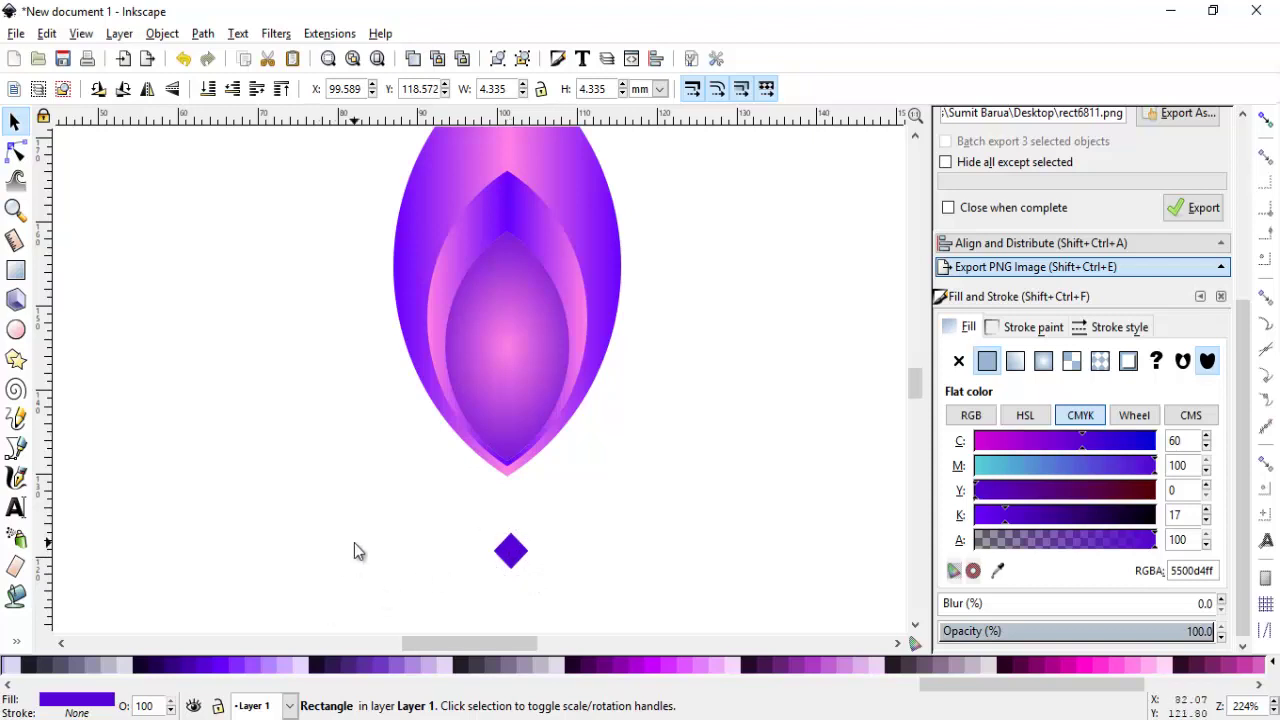
Add a vertical guide through the centre of the diamond.
{"action": "scroll", "coordinate": [354, 543], "scroll_direction": "down", "scroll_amount": 2}
{"action": "scroll", "coordinate": [360, 544], "scroll_direction": "up", "scroll_amount": 1}
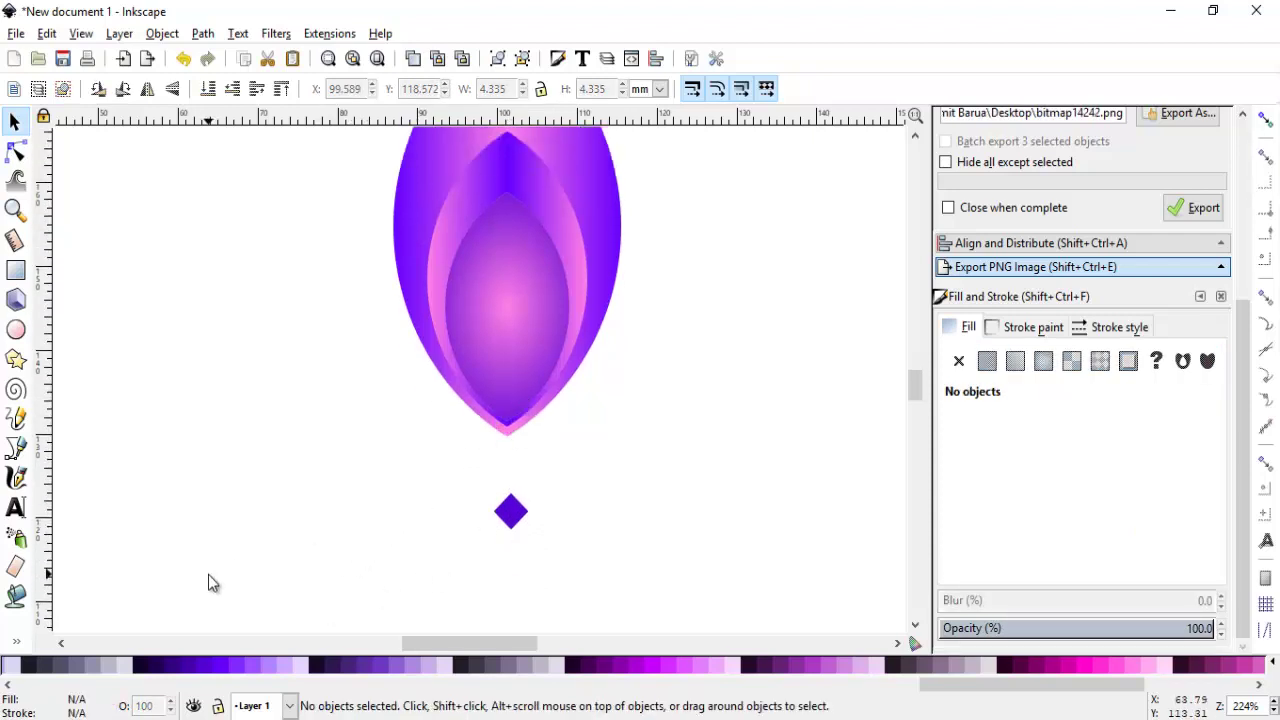
{"action": "key", "text": "plus"}
{"action": "key", "text": "plus"}
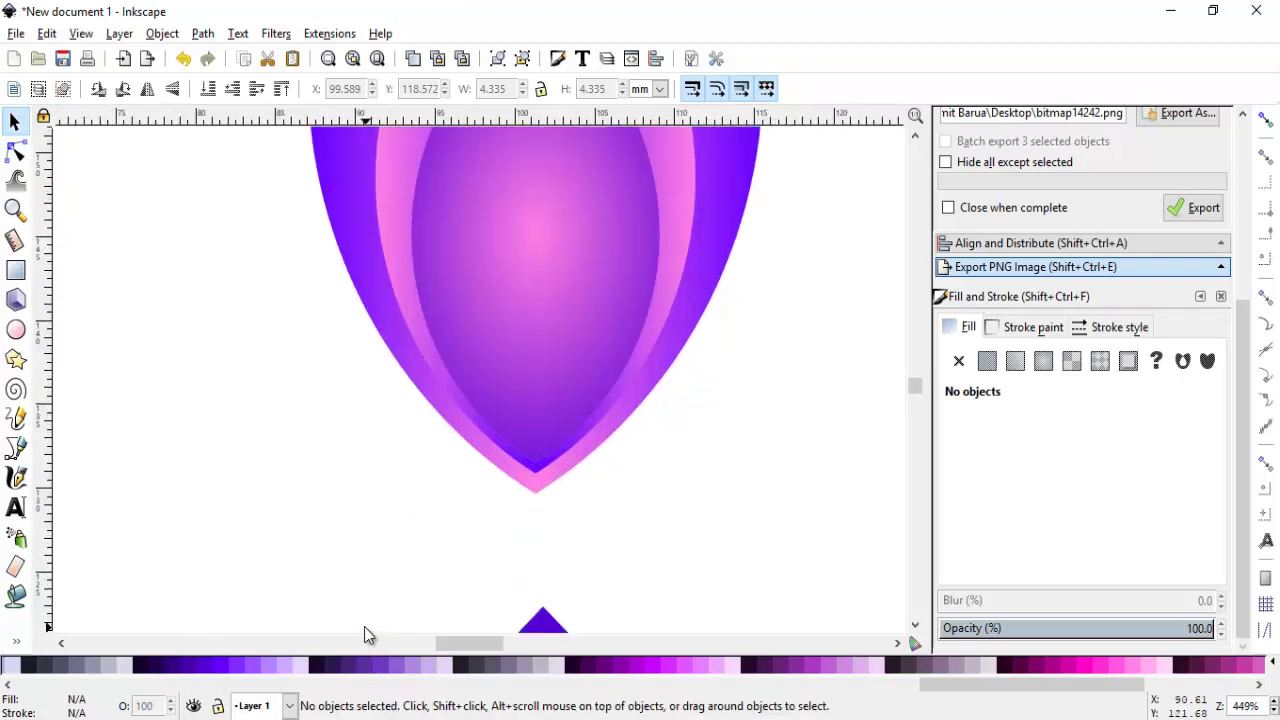
{"action": "scroll", "coordinate": [370, 627], "scroll_direction": "down", "scroll_amount": 2}
{"action": "key", "text": "plus"}
{"action": "scroll", "coordinate": [475, 604], "scroll_direction": "down", "scroll_amount": 4}
{"action": "key", "text": "plus"}
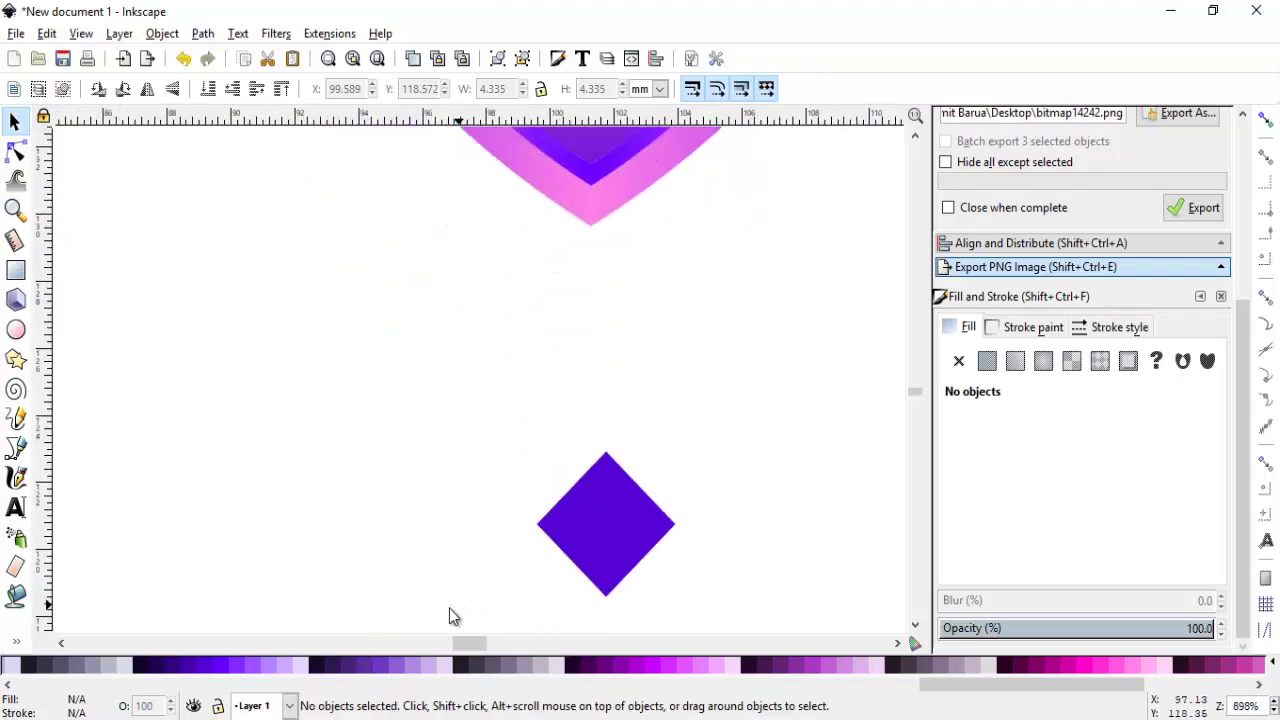
{"action": "scroll", "coordinate": [445, 612], "scroll_direction": "down", "scroll_amount": 2}
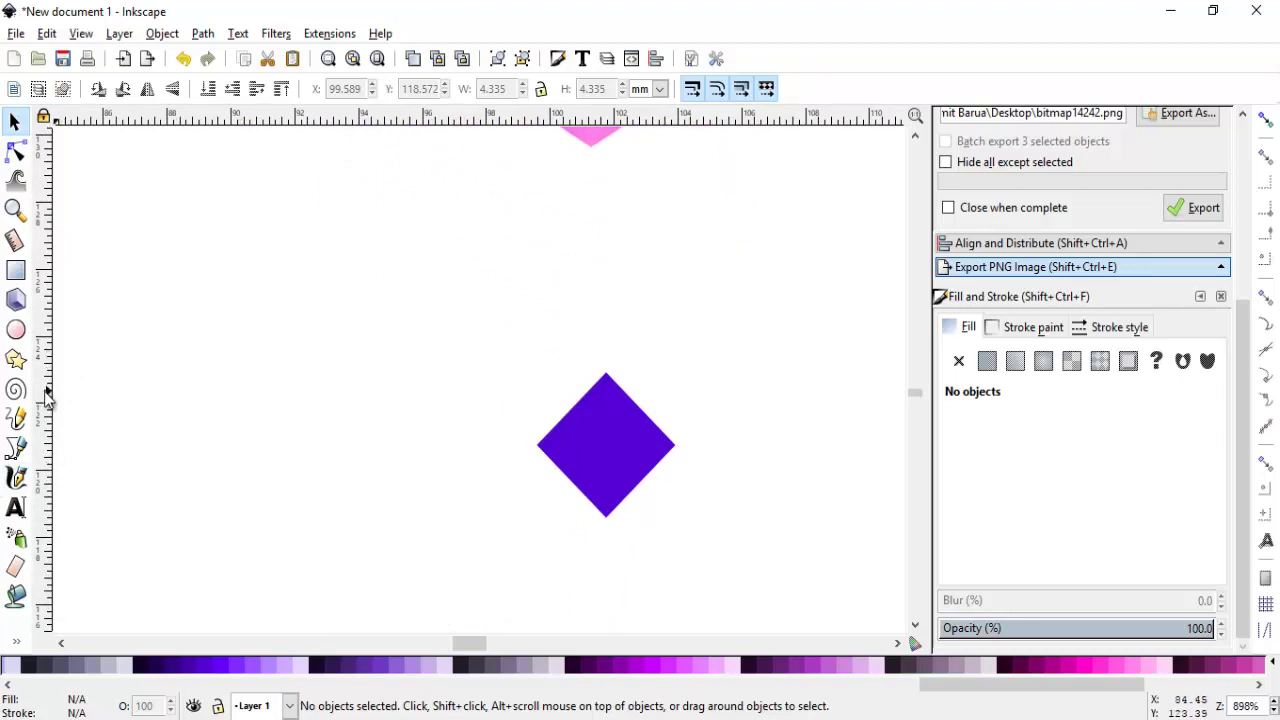
{"action": "left_click_drag", "start_coordinate": [49, 391], "coordinate": [607, 437]}
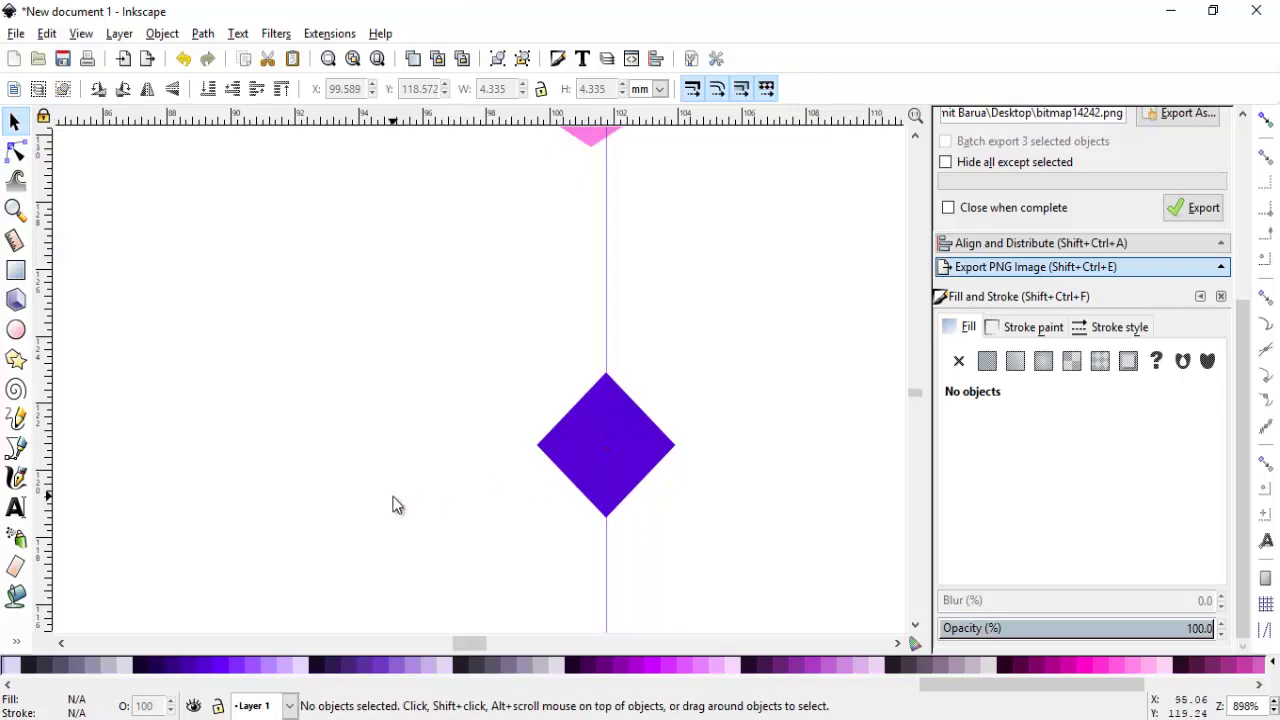
Fill the diamond with flat yellow (ffff00).
{"action": "left_click", "coordinate": [645, 462]}
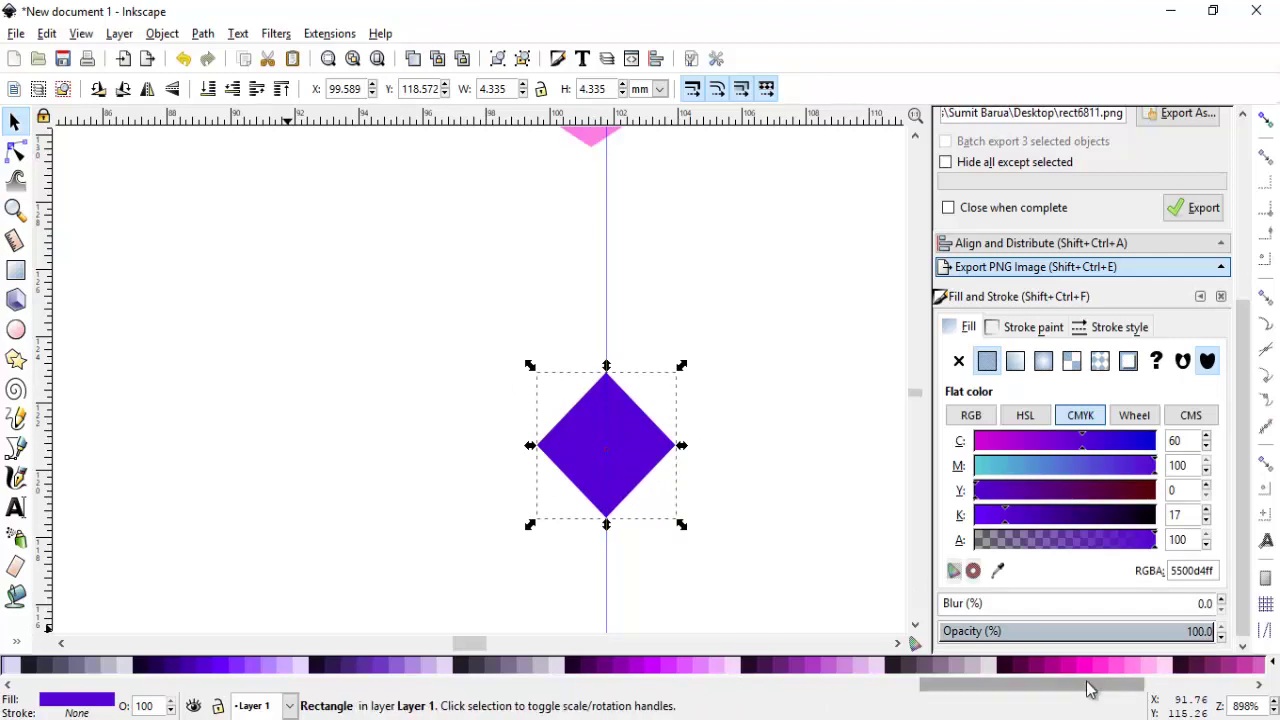
{"action": "left_click_drag", "start_coordinate": [1077, 688], "coordinate": [120, 690]}
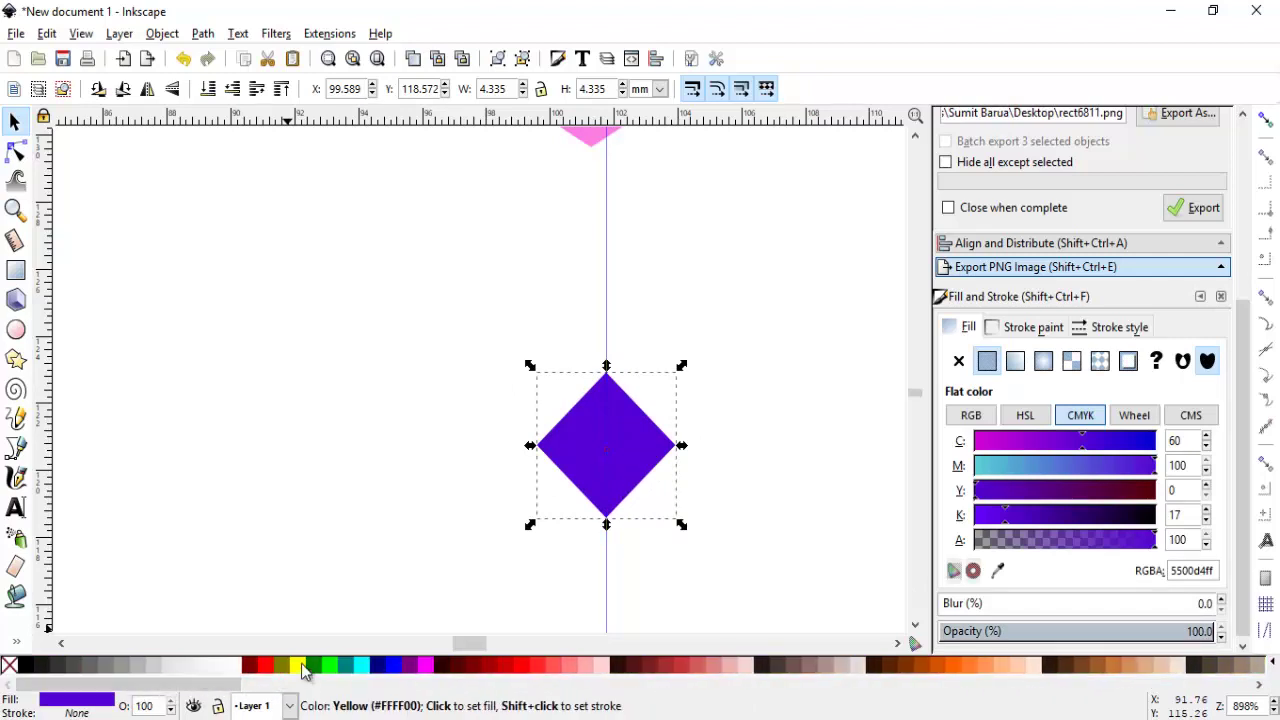
{"action": "left_click", "coordinate": [300, 666]}
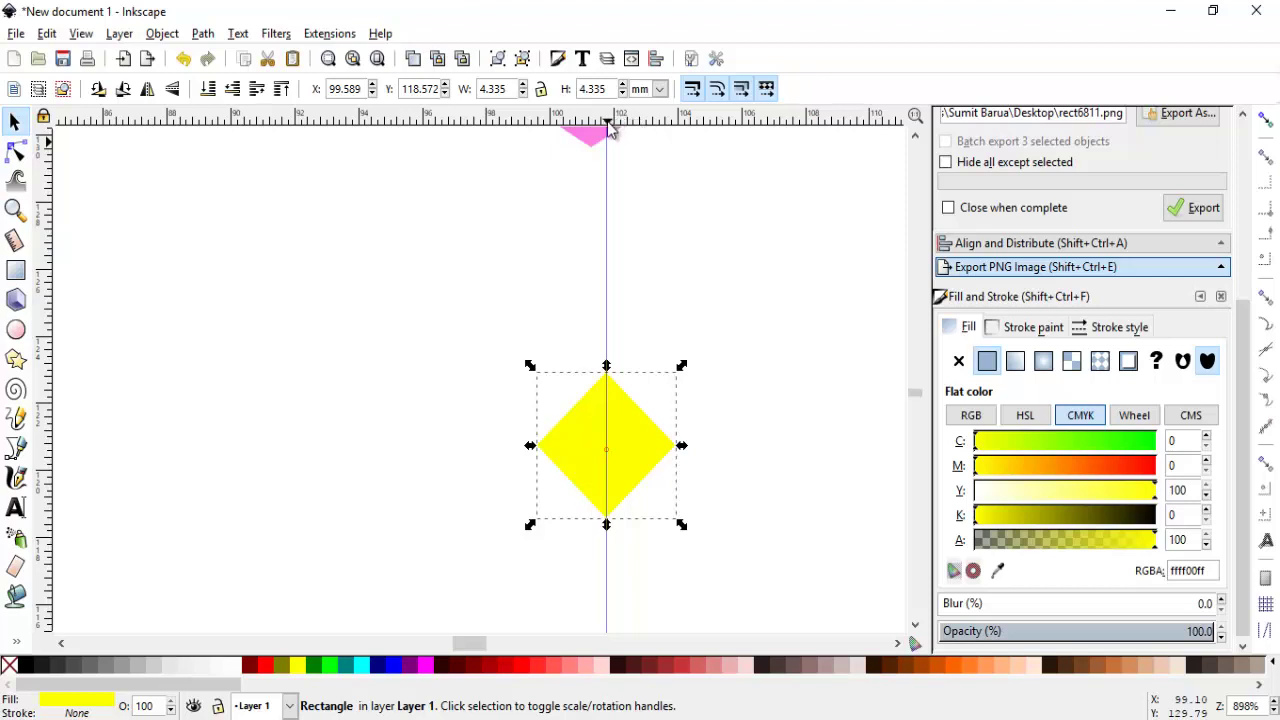
Add a horizontal guide through the diamond's centre and shift the petal group horizontally until its lower tip meets the vertical guide.
{"action": "left_click_drag", "start_coordinate": [609, 137], "coordinate": [607, 447]}
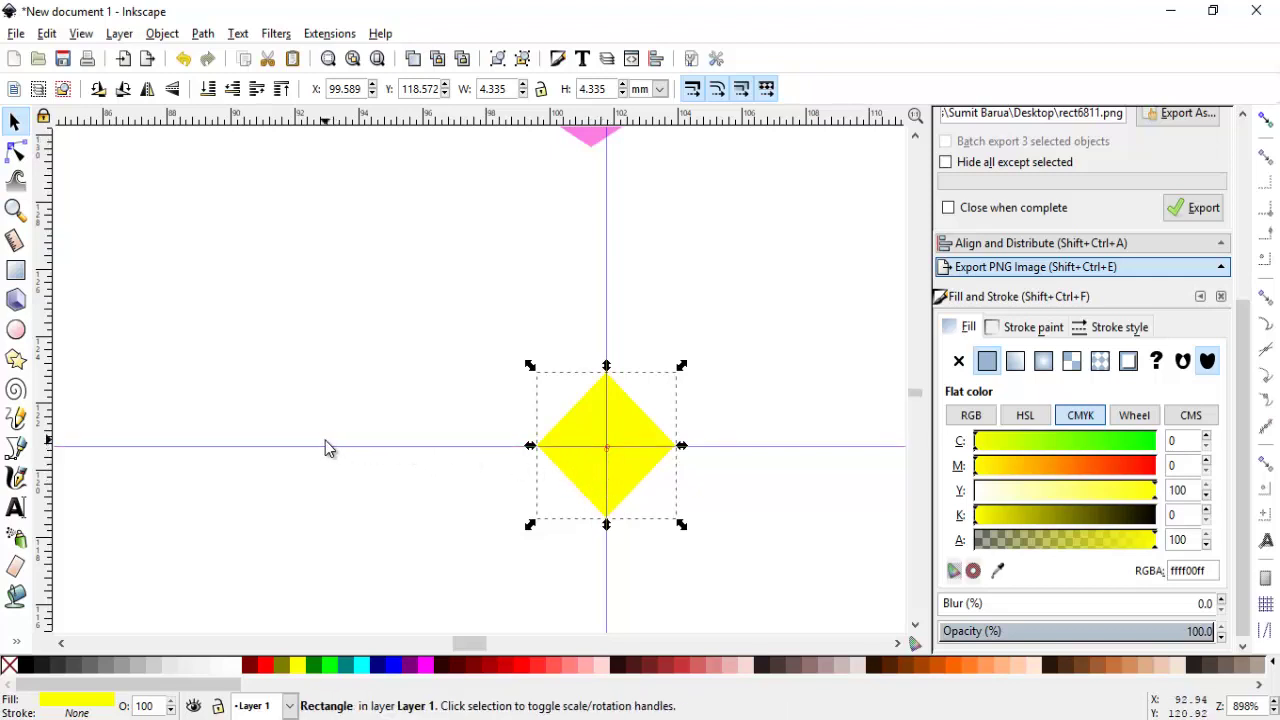
{"action": "scroll", "coordinate": [292, 405], "scroll_direction": "up", "scroll_amount": 3}
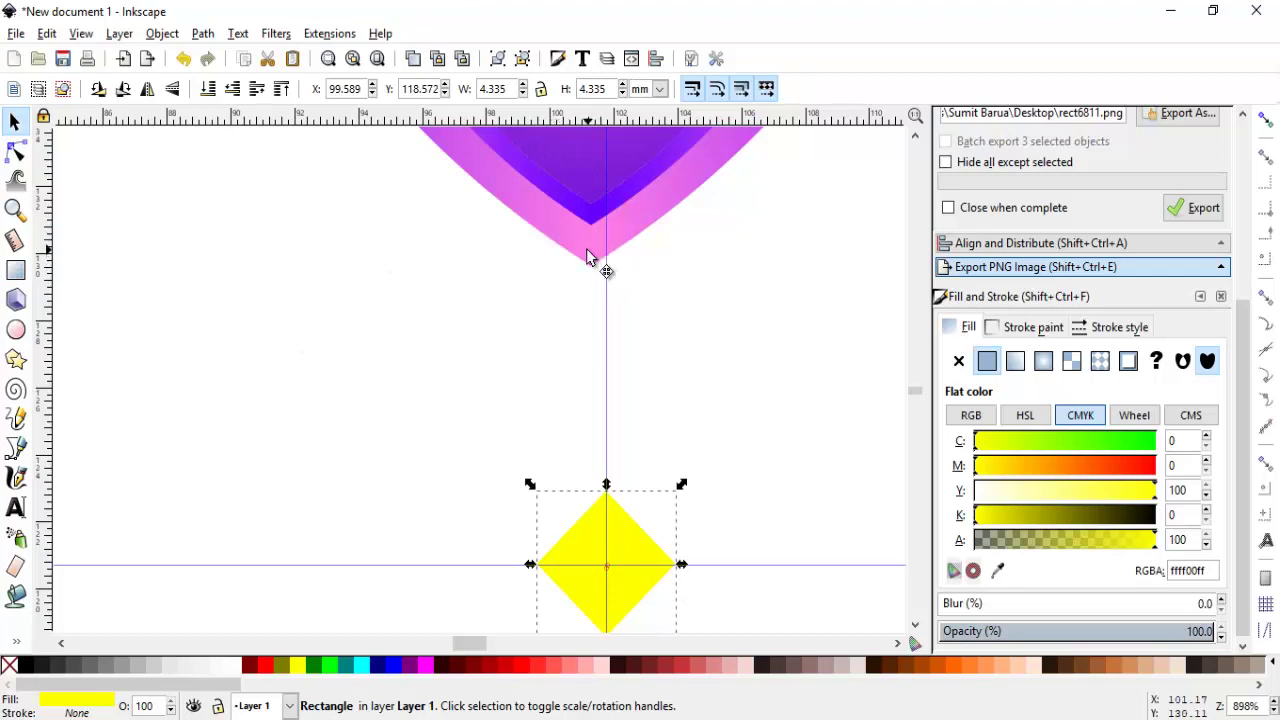
{"action": "left_click_drag", "start_coordinate": [587, 251], "coordinate": [606, 252]}
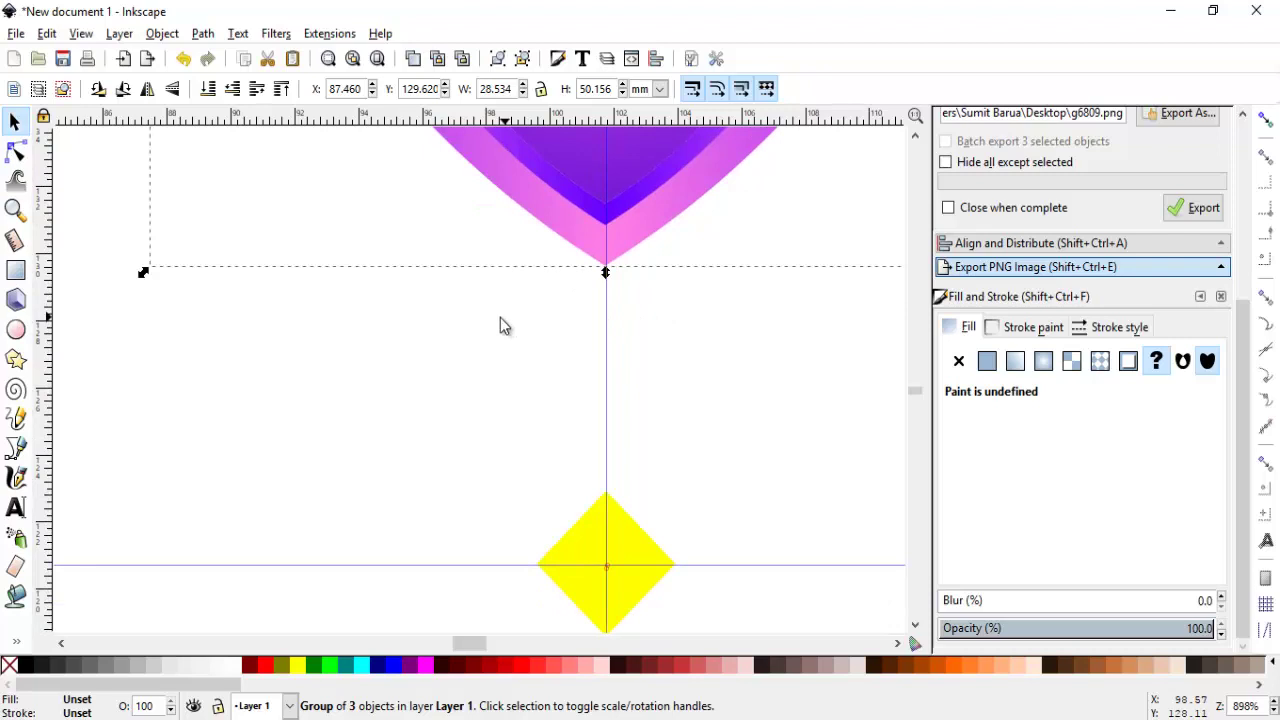
Move the petal group's rotation centre down to the guide intersection at the middle of the yellow diamond.
{"action": "key", "text": "minus"}
{"action": "key", "text": "minus"}
{"action": "key", "text": "minus"}
{"action": "key", "text": "minus"}
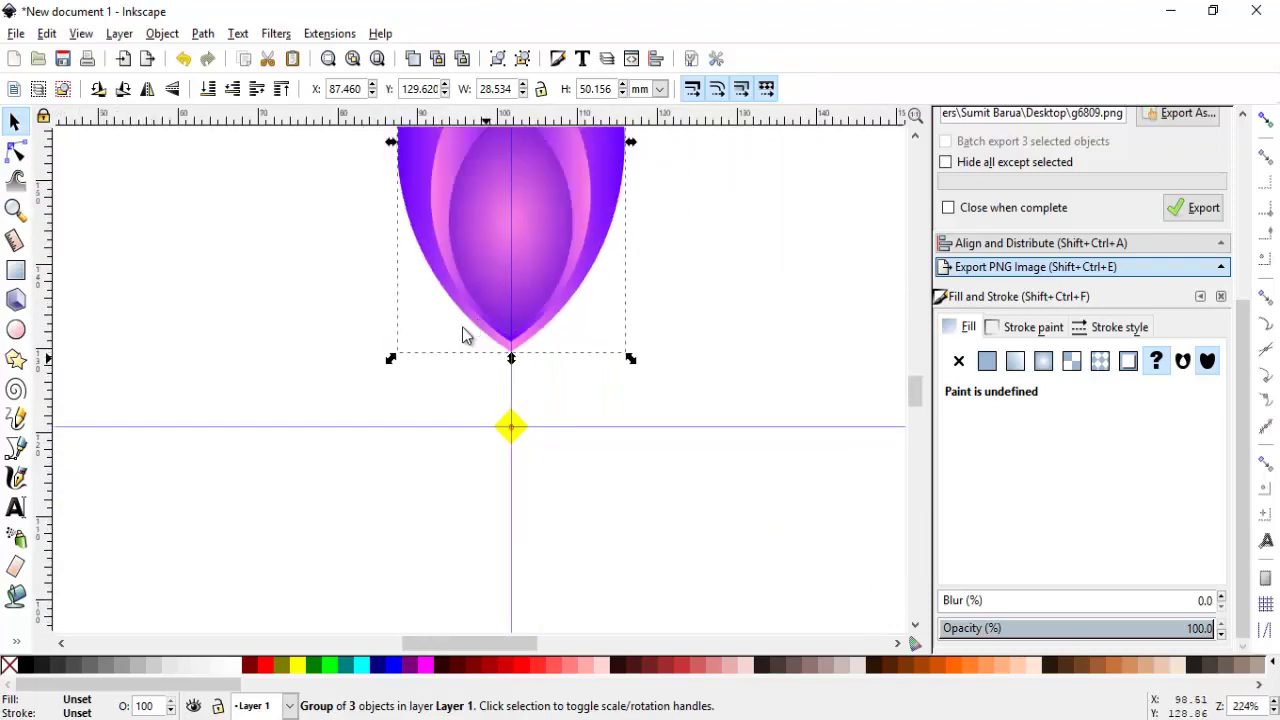
{"action": "left_click", "coordinate": [548, 215]}
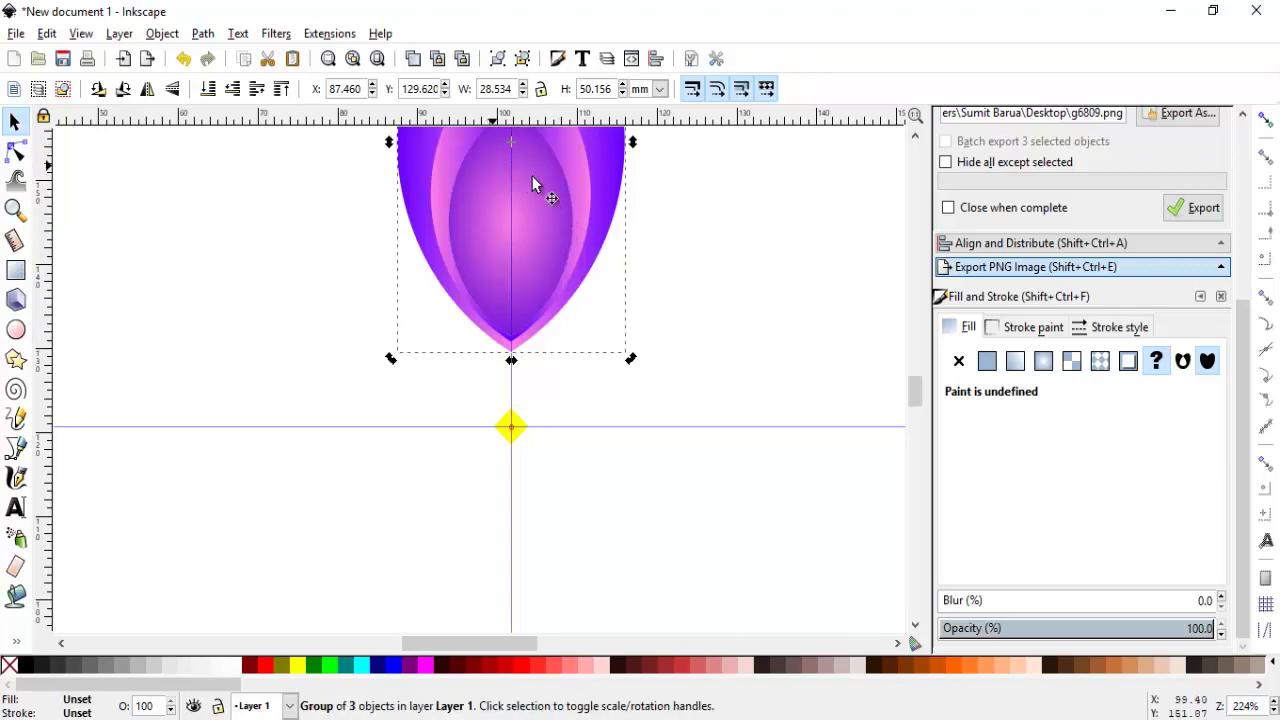
{"action": "left_click", "coordinate": [532, 175]}
{"action": "scroll", "coordinate": [550, 210], "scroll_direction": "up", "scroll_amount": 5}
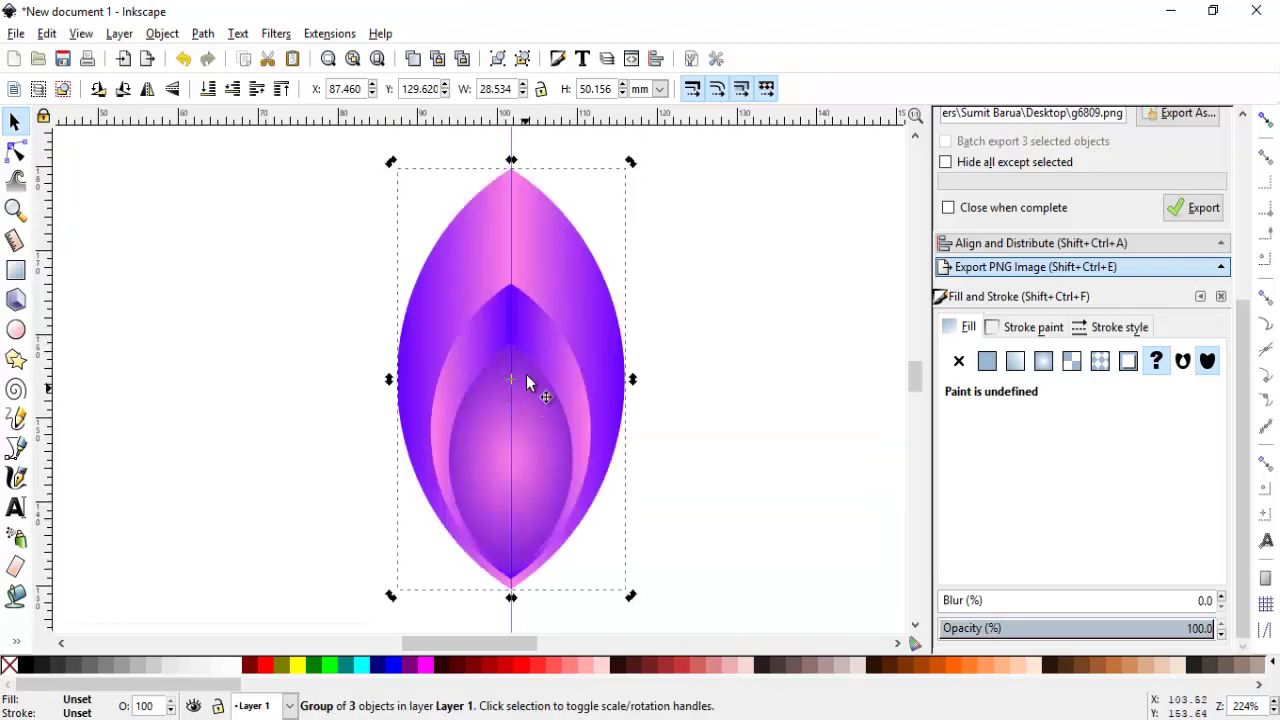
{"action": "scroll", "coordinate": [528, 402], "scroll_direction": "down", "scroll_amount": 4}
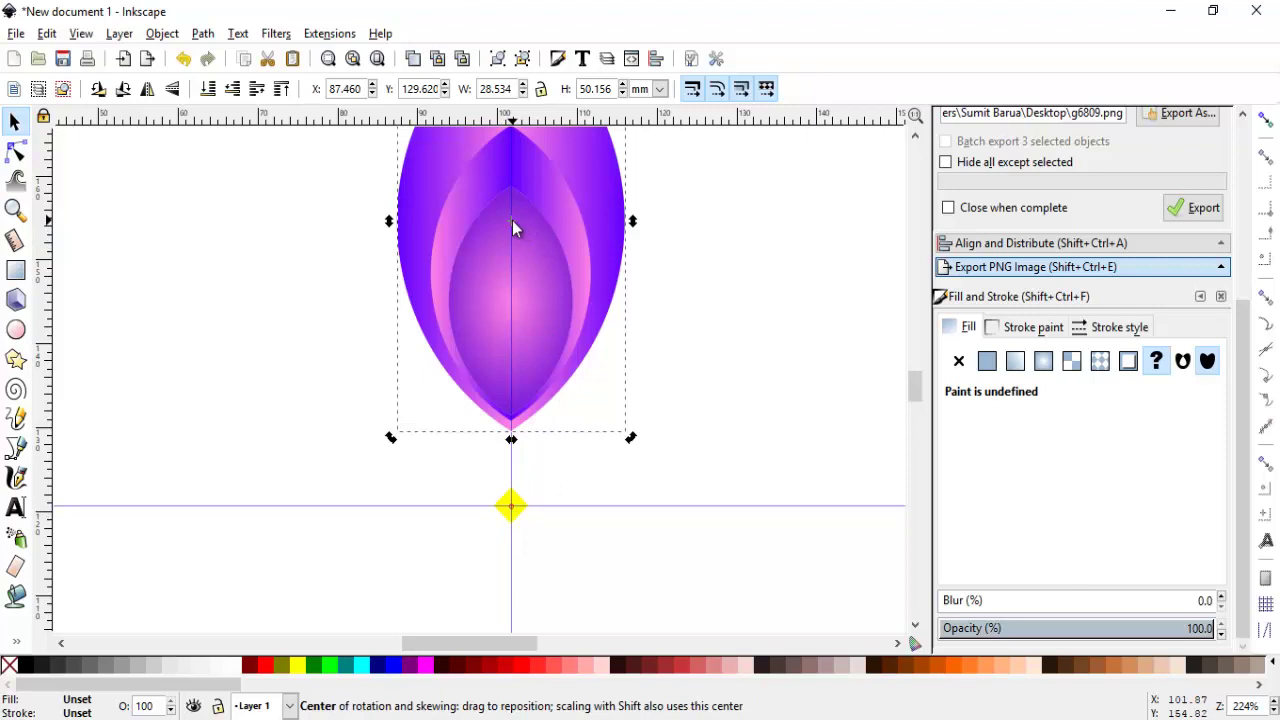
{"action": "left_click_drag", "start_coordinate": [511, 222], "coordinate": [510, 293]}
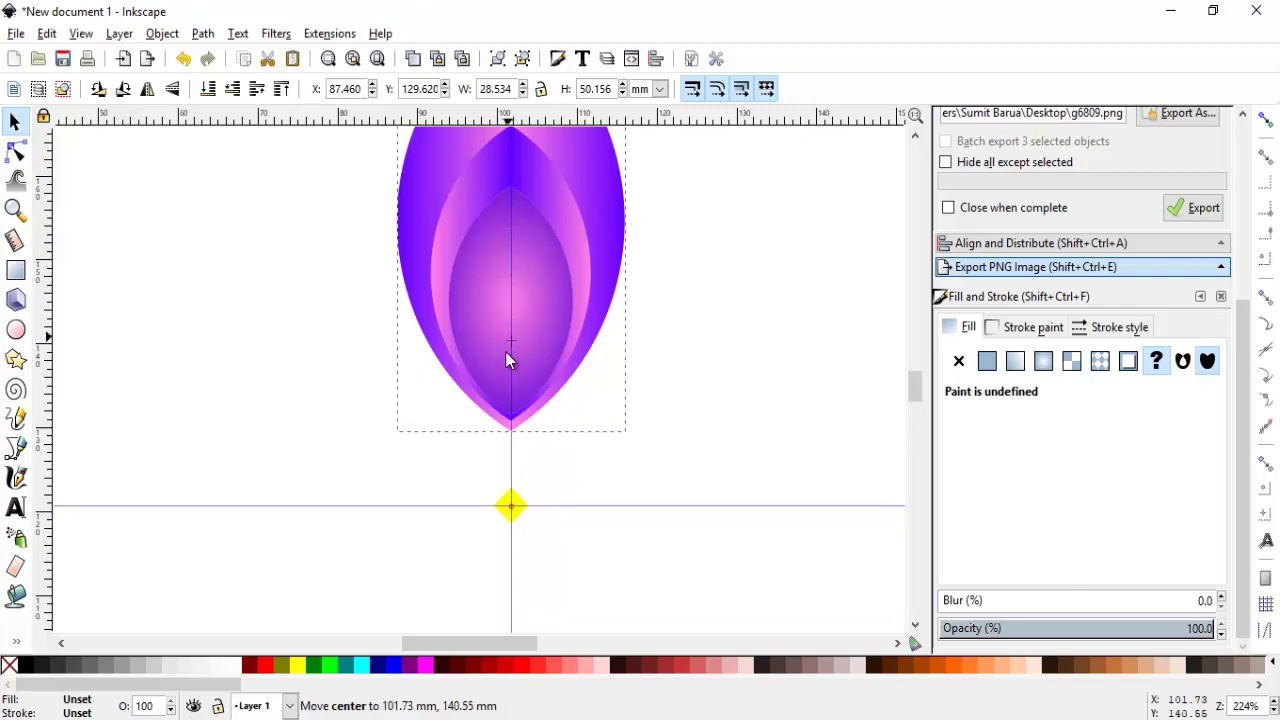
{"action": "left_click_drag", "start_coordinate": [507, 359], "coordinate": [510, 506]}
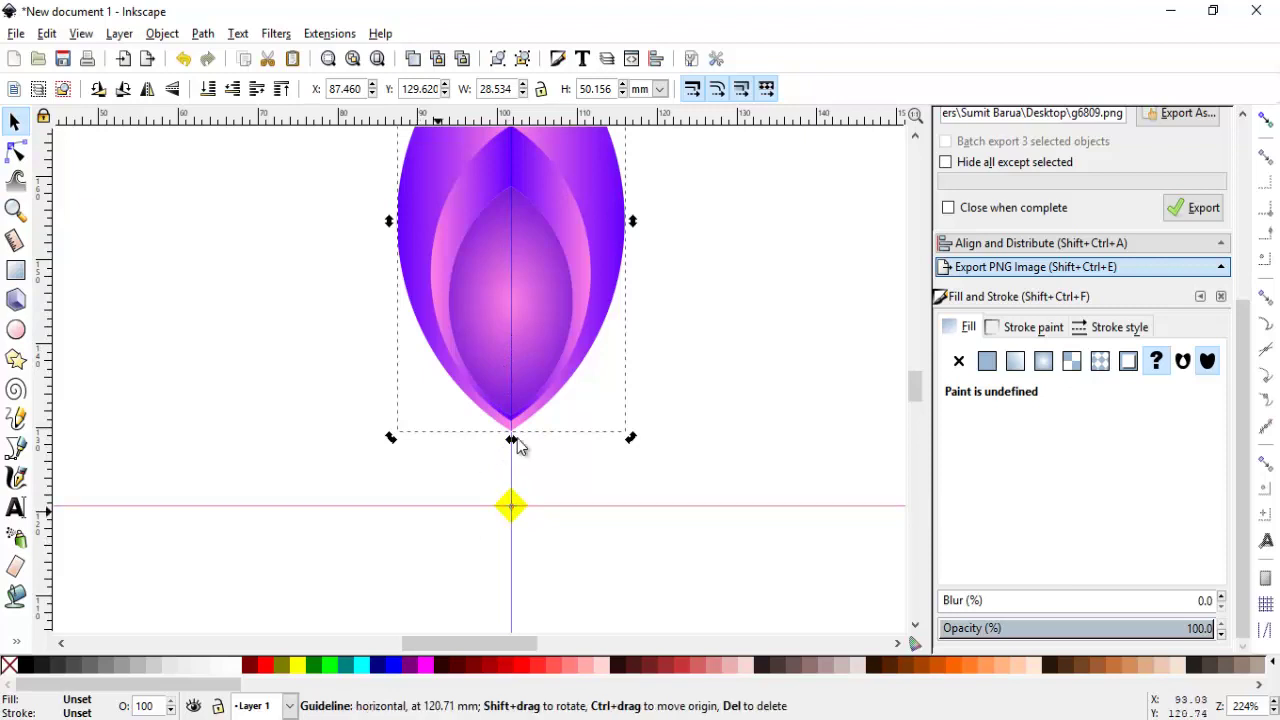
Duplicate the petal group and rotate the copy clockwise about the diamond until it points right and slightly upward.
{"action": "left_click", "coordinate": [540, 275]}
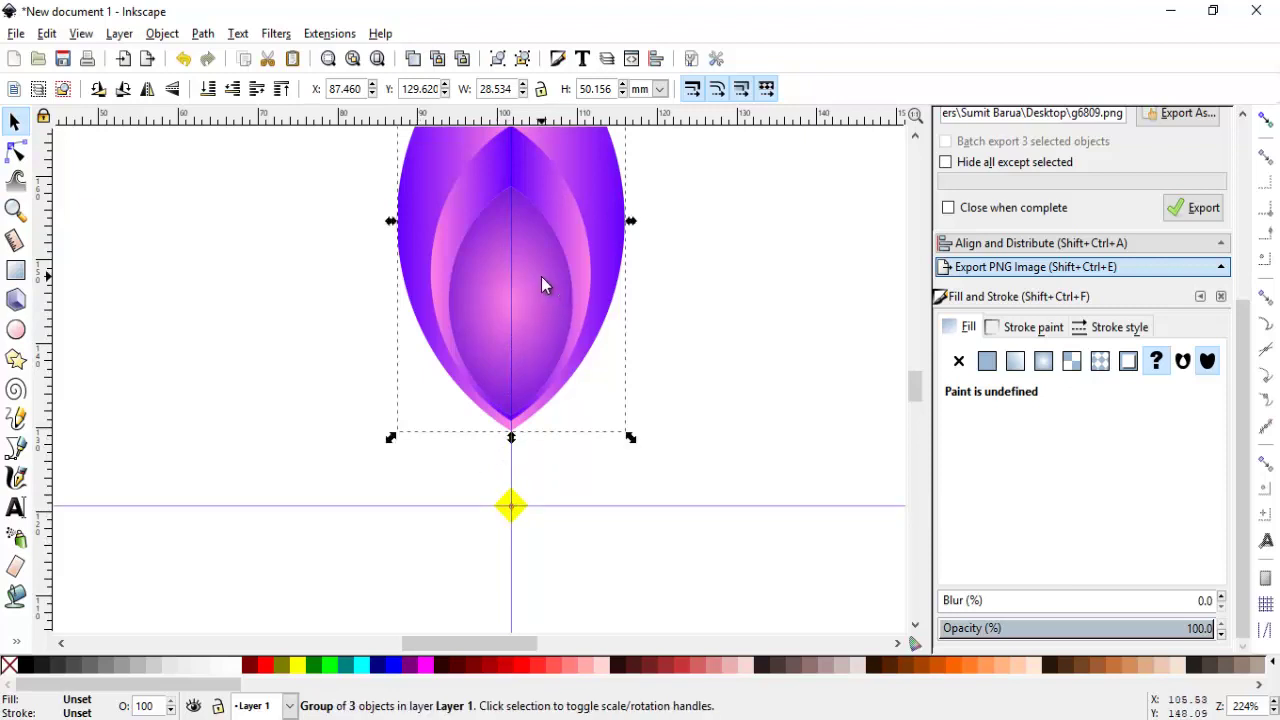
{"action": "right_click", "coordinate": [541, 276]}
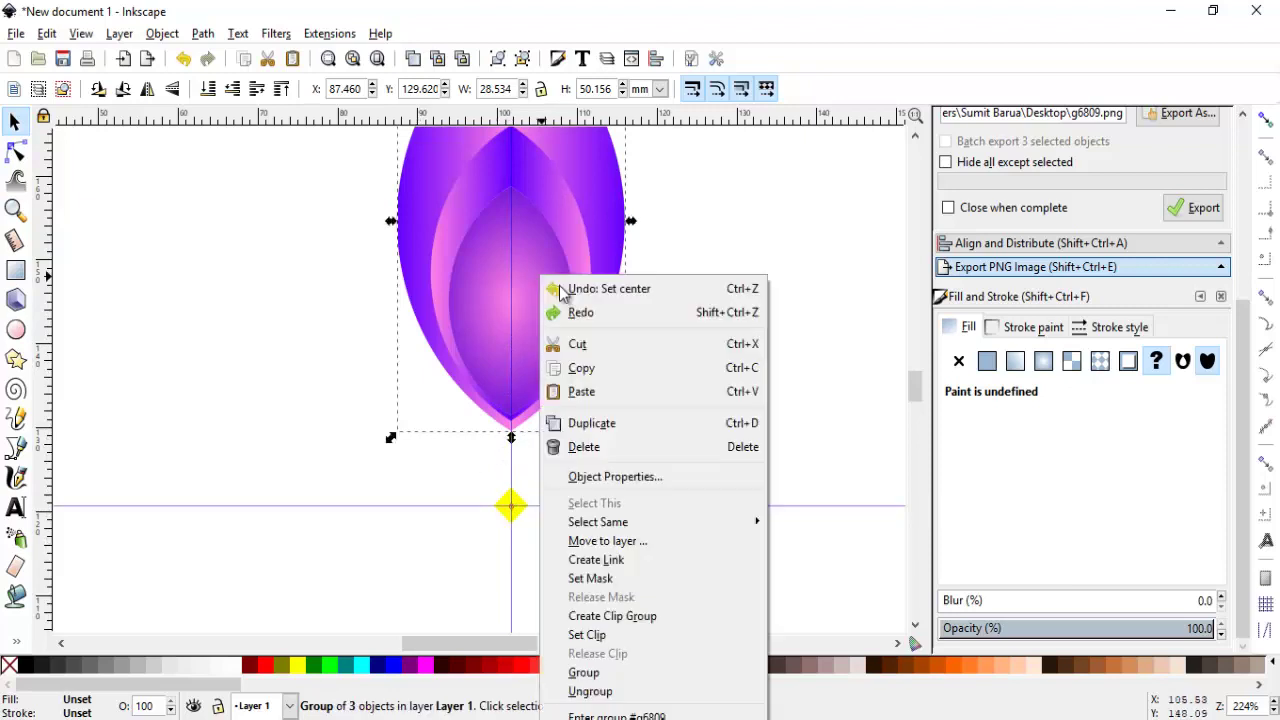
{"action": "left_click", "coordinate": [610, 424]}
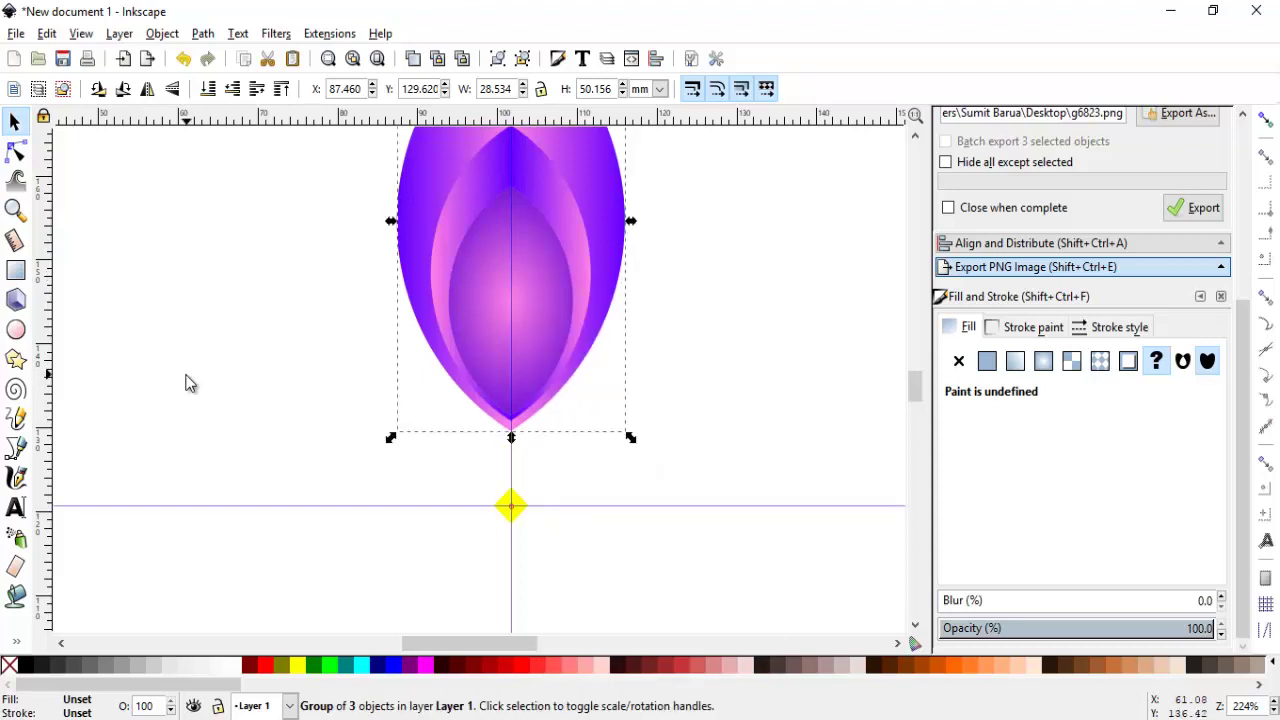
{"action": "left_click", "coordinate": [540, 277]}
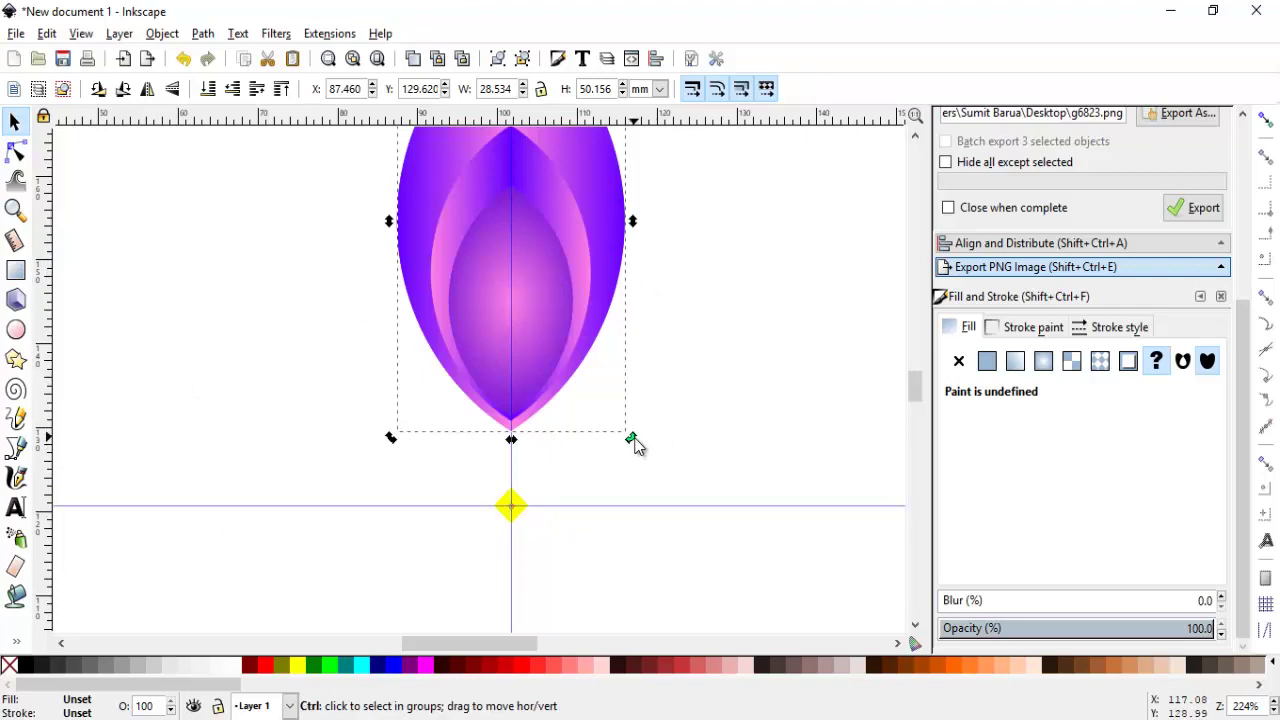
{"action": "left_click_drag", "start_coordinate": [635, 440], "coordinate": [613, 597]}
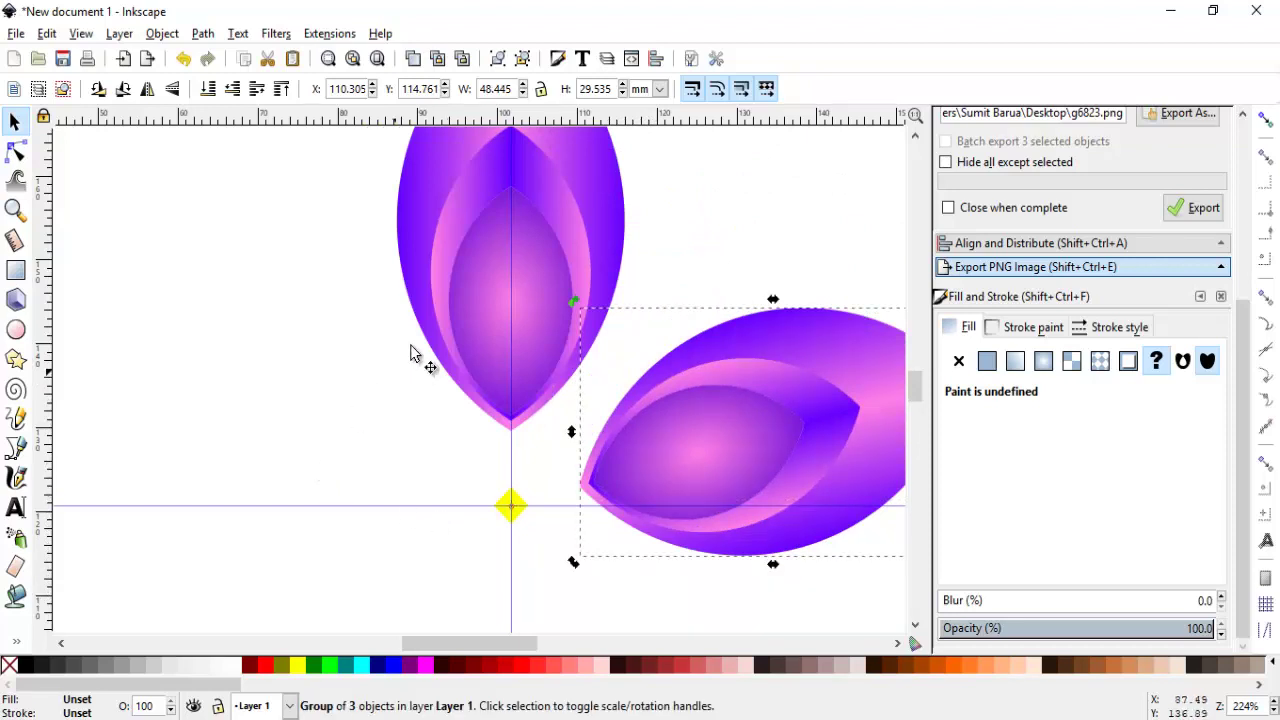
Duplicate the upright petal again and rotate the copy counter-clockwise about the diamond to mirror the right-hand petal.
{"action": "left_click", "coordinate": [455, 245]}
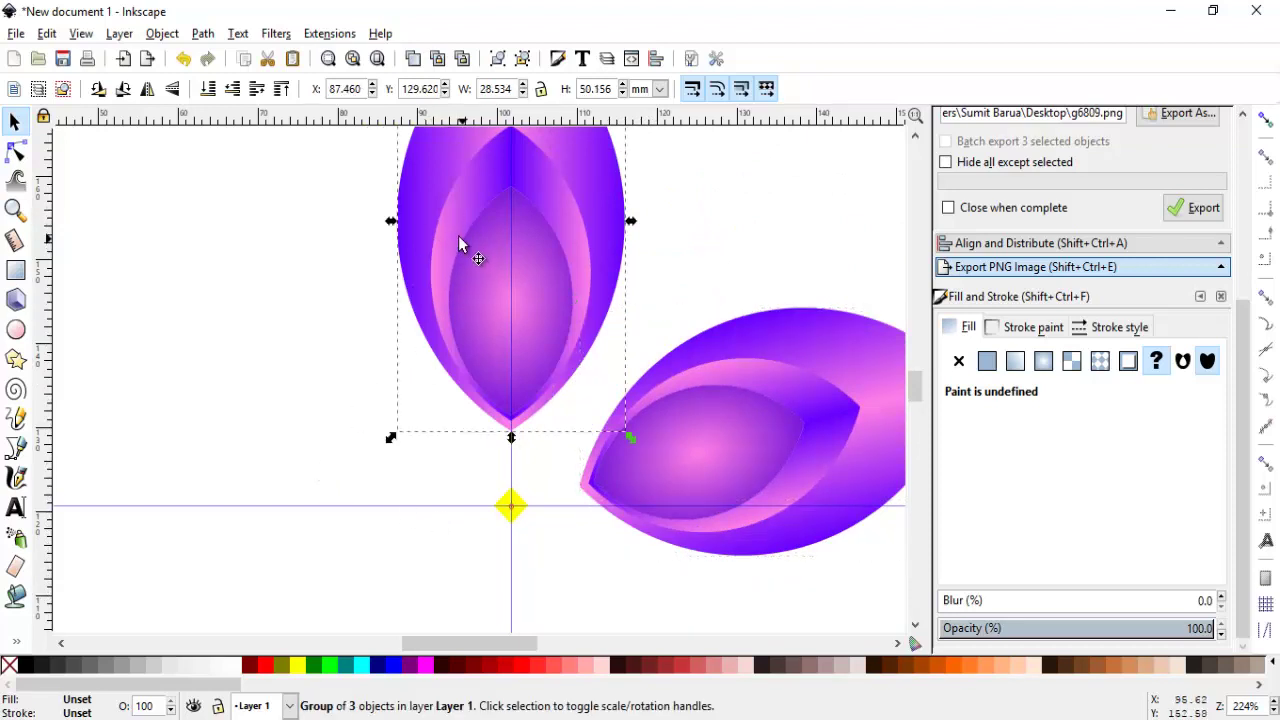
{"action": "right_click", "coordinate": [457, 235]}
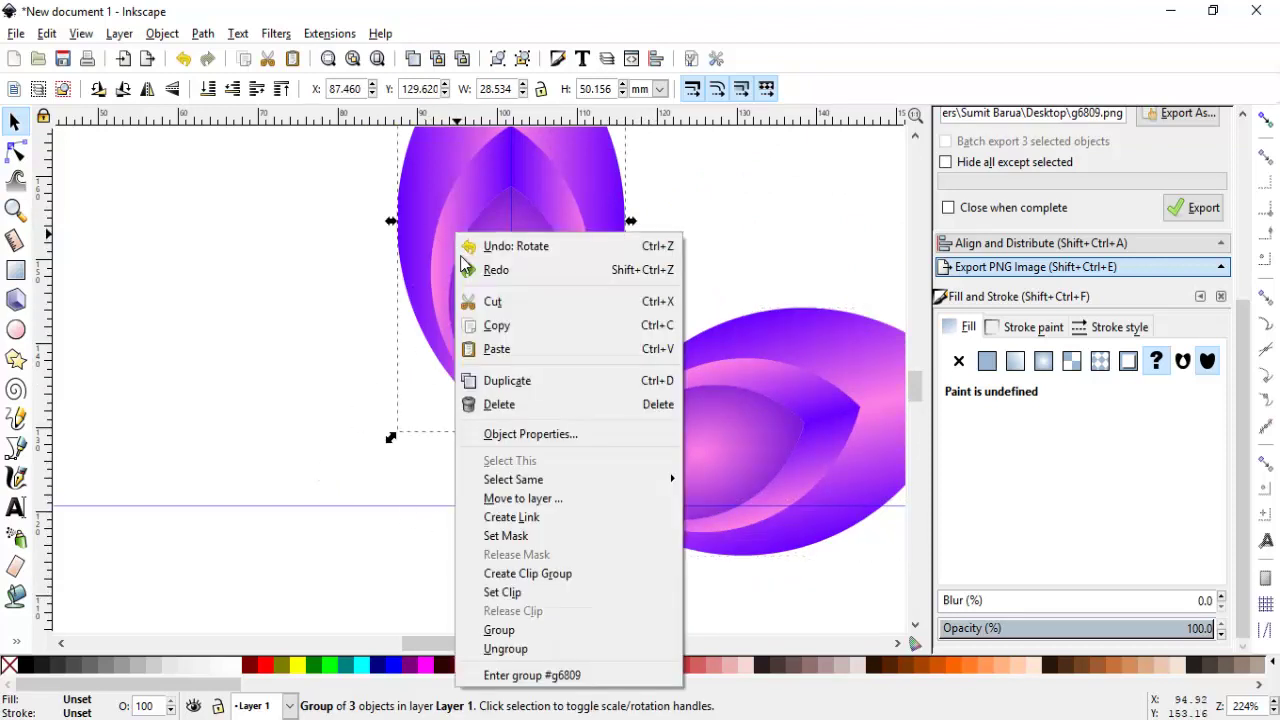
{"action": "left_click", "coordinate": [508, 382]}
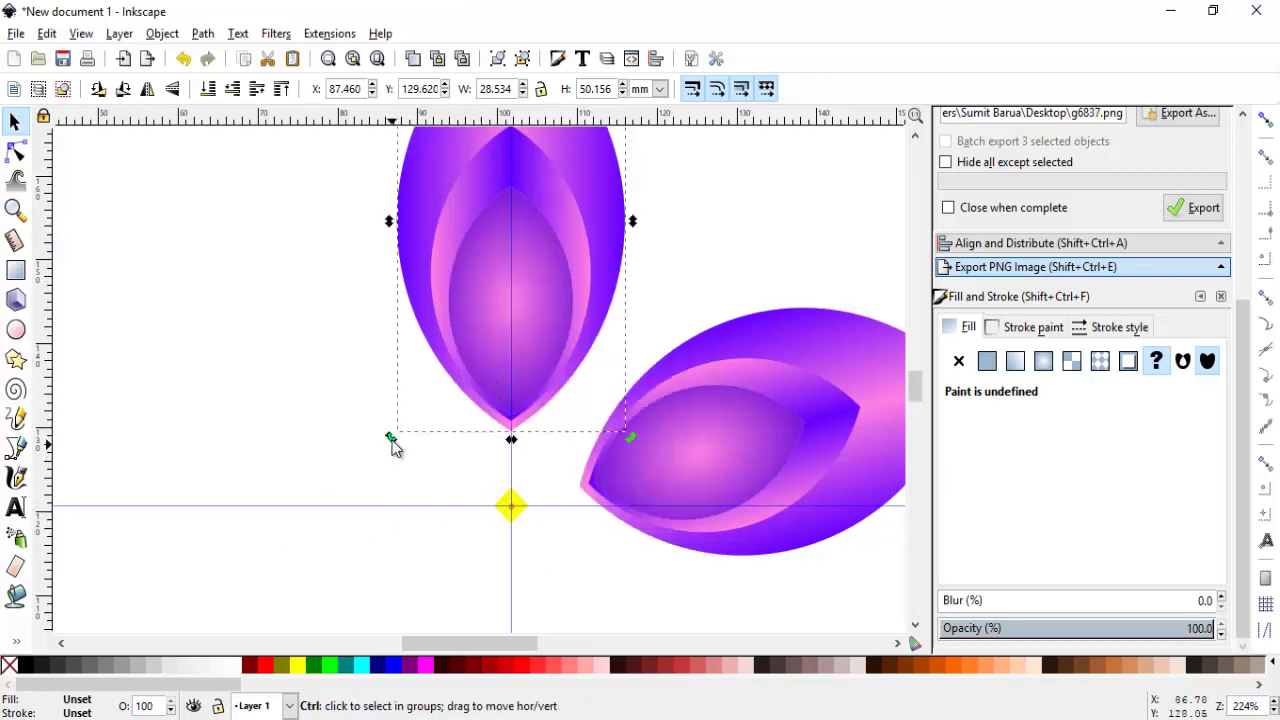
{"action": "left_click_drag", "start_coordinate": [390, 439], "coordinate": [408, 594]}
{"action": "left_click", "coordinate": [390, 295]}
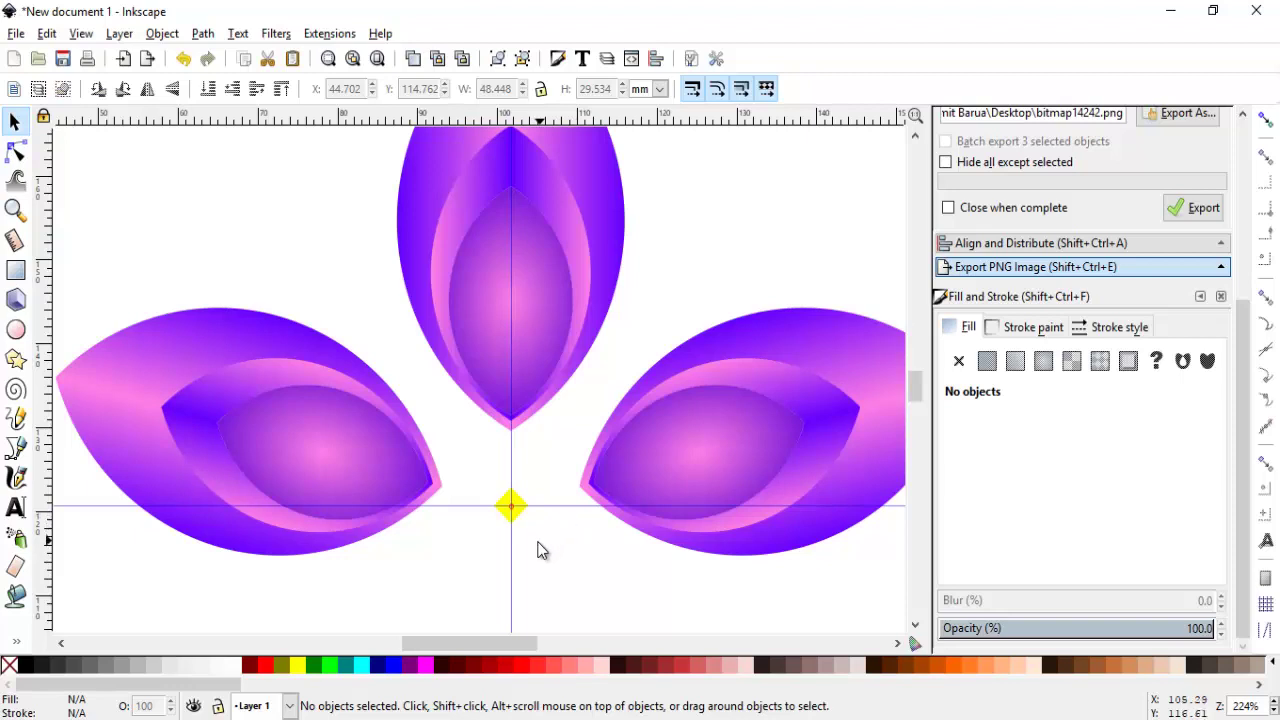
Draw a circle about 6.3 mm wide in the gap between the upper and left petals and fill it red (ff0000).
{"action": "scroll", "coordinate": [536, 550], "scroll_direction": "down", "scroll_amount": 2}
{"action": "key", "text": "plus"}
{"action": "key", "text": "plus"}
{"action": "key", "text": "plus"}
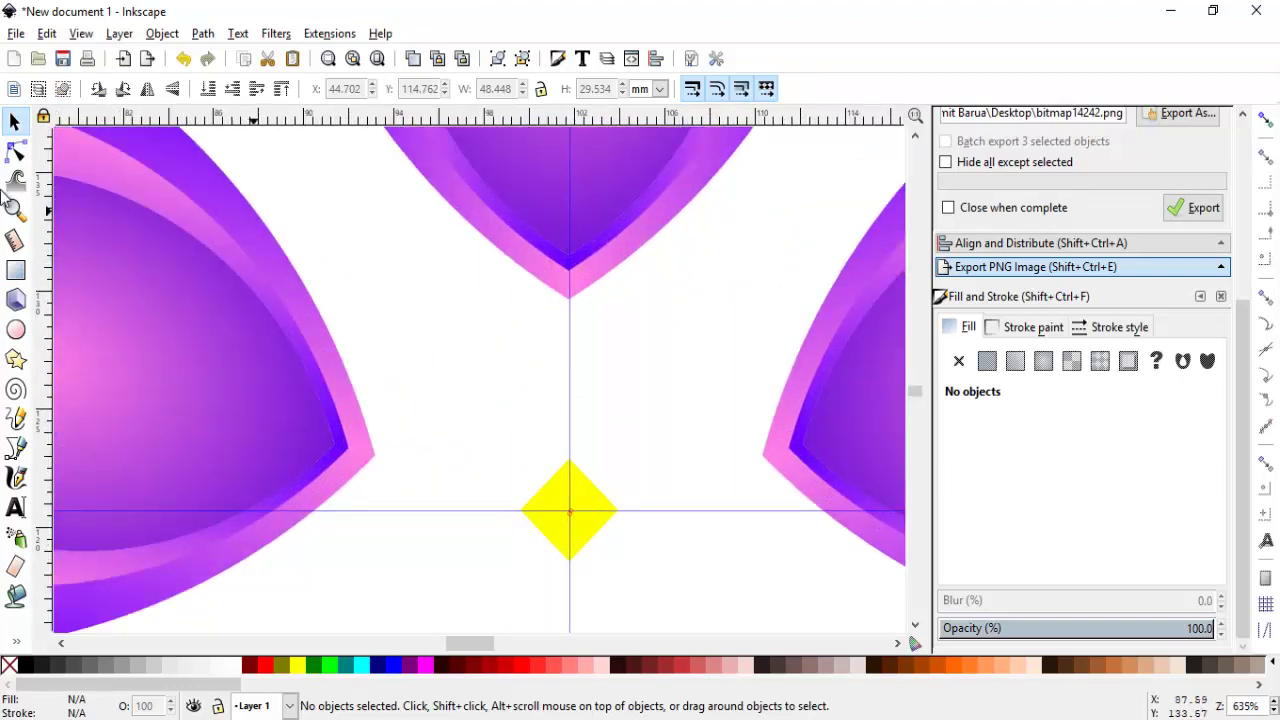
{"action": "left_click", "coordinate": [16, 330]}
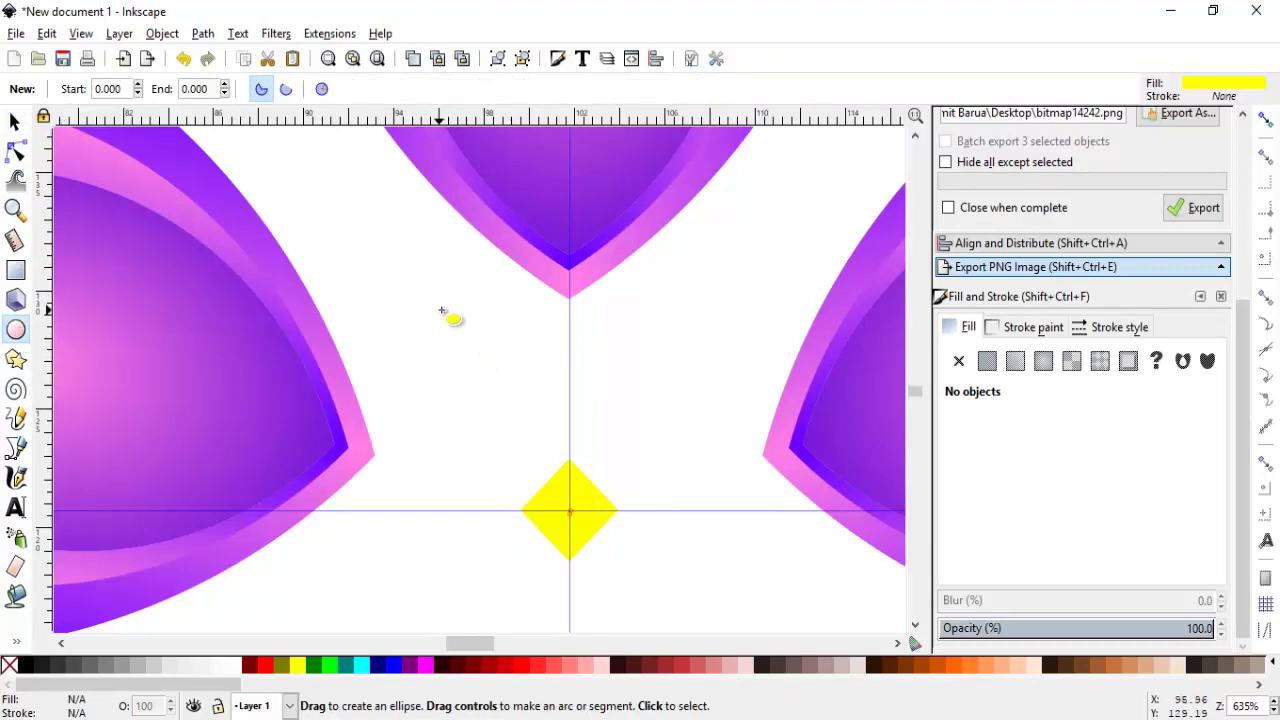
{"action": "key", "text": "ctrl"}
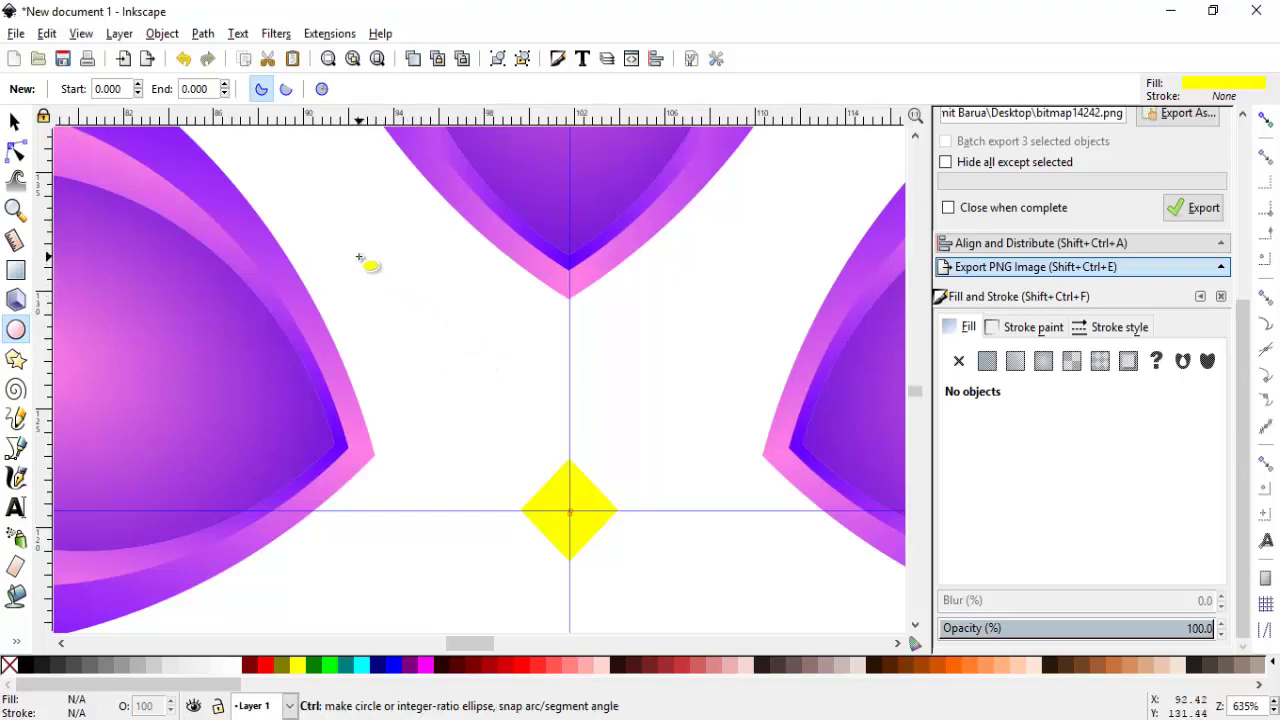
{"action": "mouse_move", "coordinate": [359, 258]}
{"action": "left_mouse_down"}
{"action": "mouse_move", "coordinate": [531, 423]}
{"action": "mouse_move", "coordinate": [518, 403]}
{"action": "left_mouse_up"}
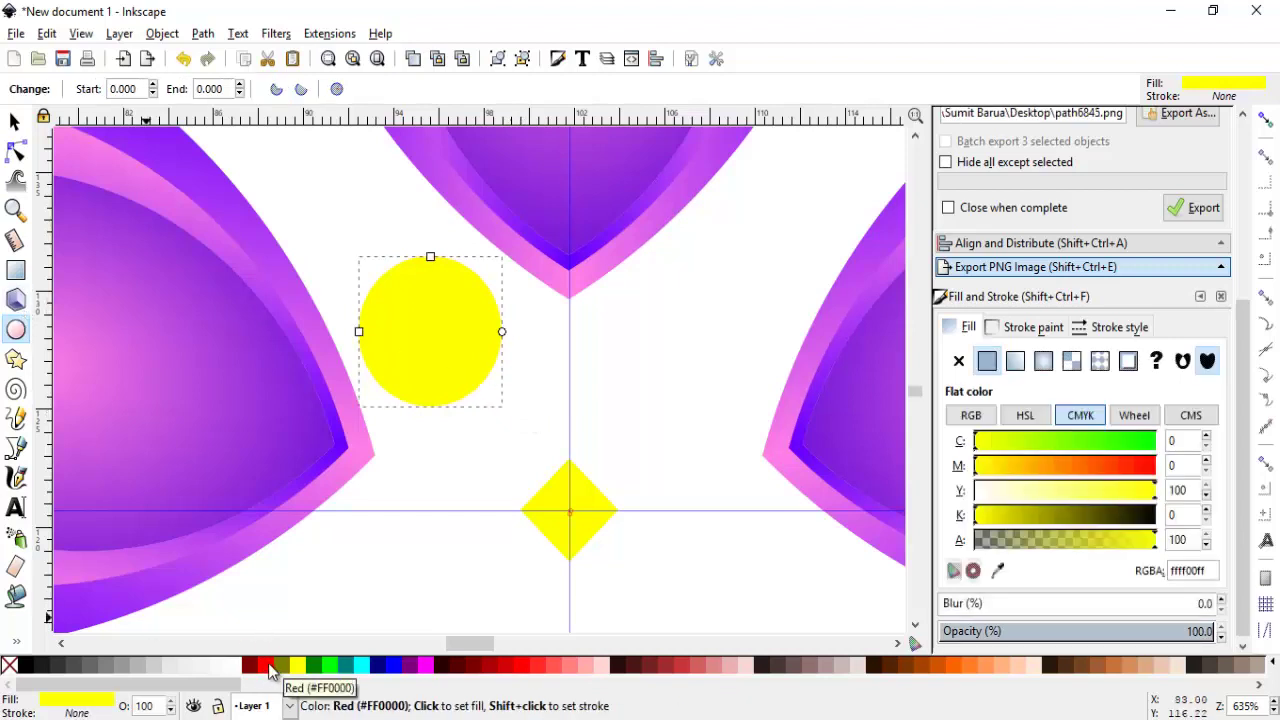
{"action": "left_click_drag", "start_coordinate": [266, 665], "coordinate": [199, 325]}
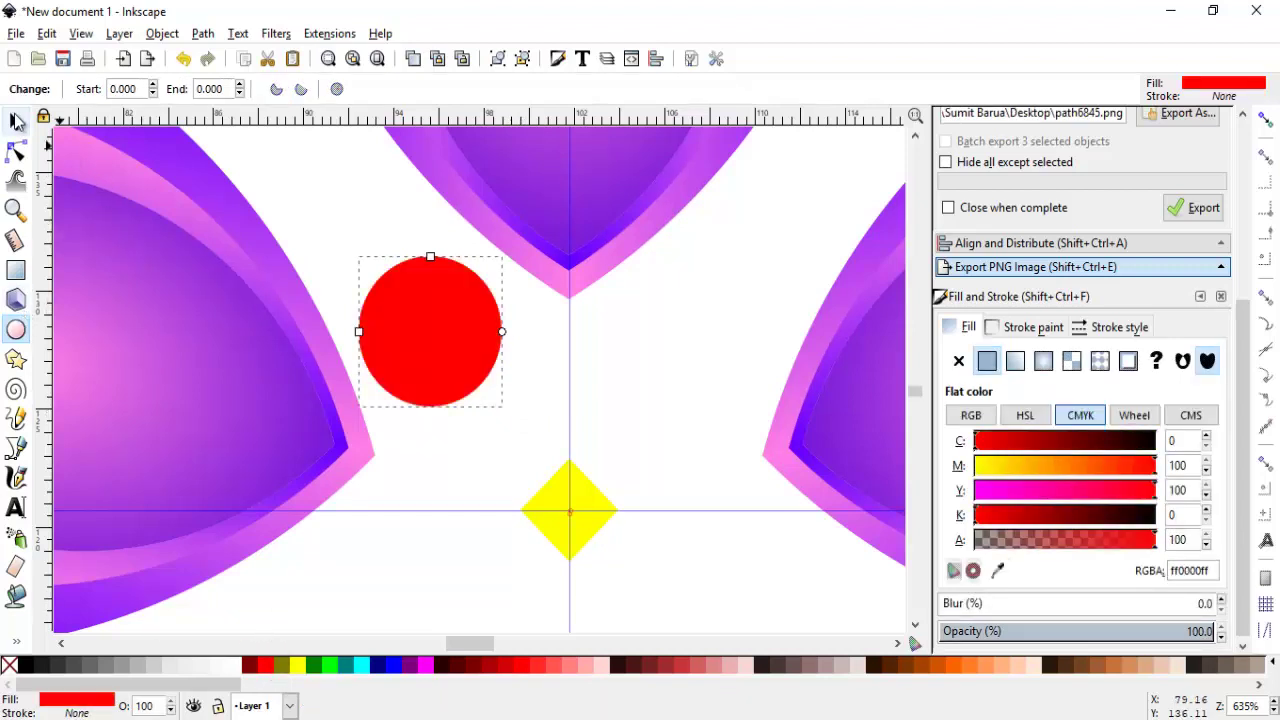
Move the red circle onto the guide intersection and lower it behind the yellow diamond, centred on it.
{"action": "left_click", "coordinate": [15, 121]}
{"action": "left_click_drag", "start_coordinate": [430, 377], "coordinate": [574, 517]}
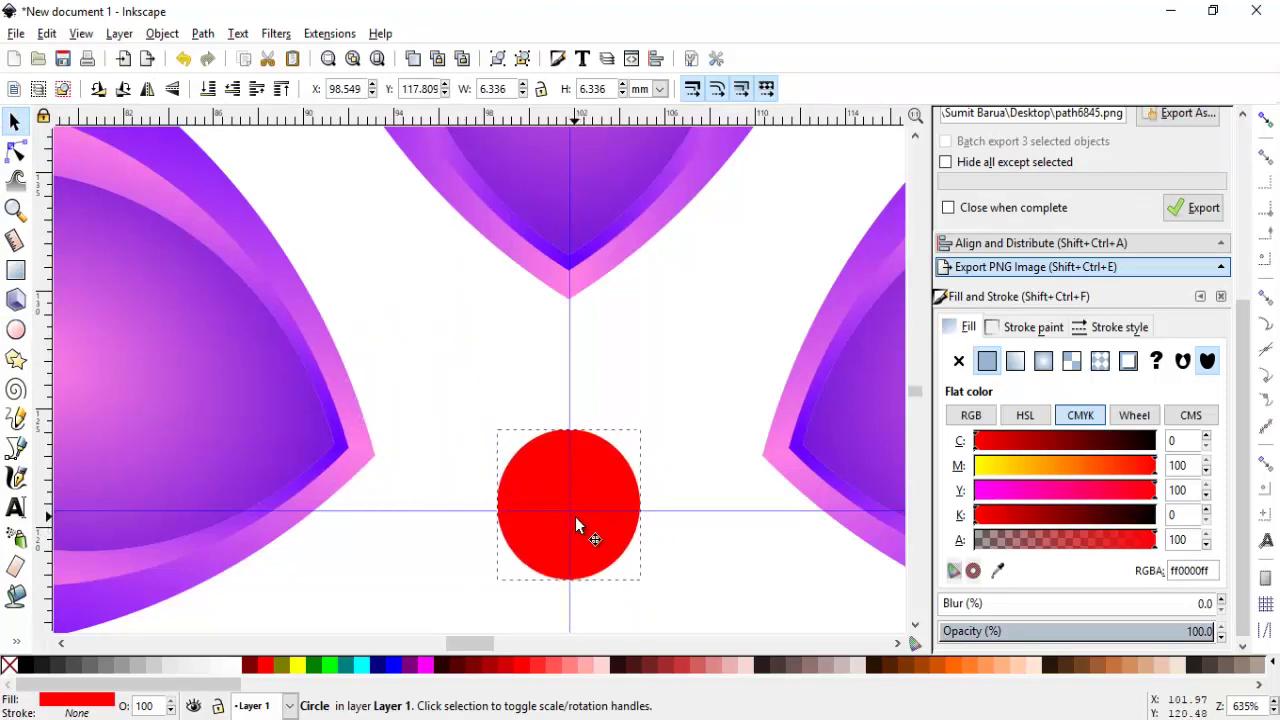
{"action": "left_click", "coordinate": [575, 516]}
{"action": "left_click", "coordinate": [232, 88]}
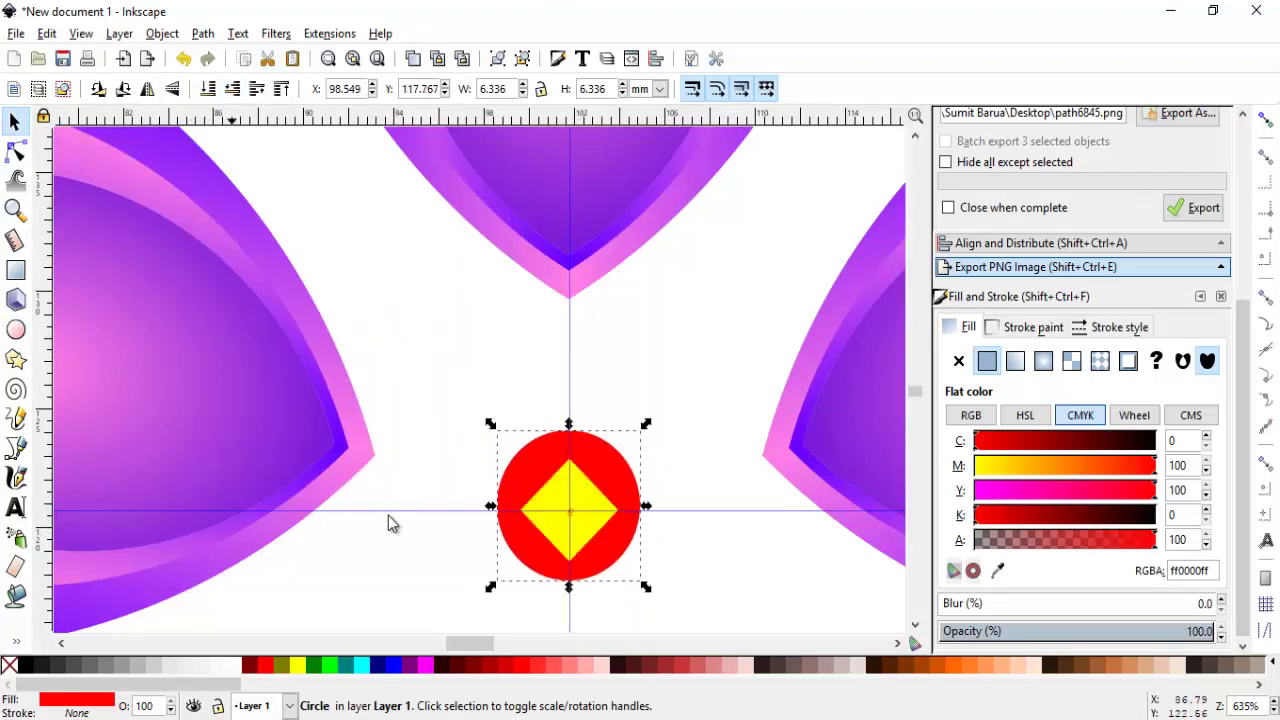
{"action": "left_click_drag", "start_coordinate": [609, 548], "coordinate": [611, 550]}
{"action": "left_click", "coordinate": [706, 447]}
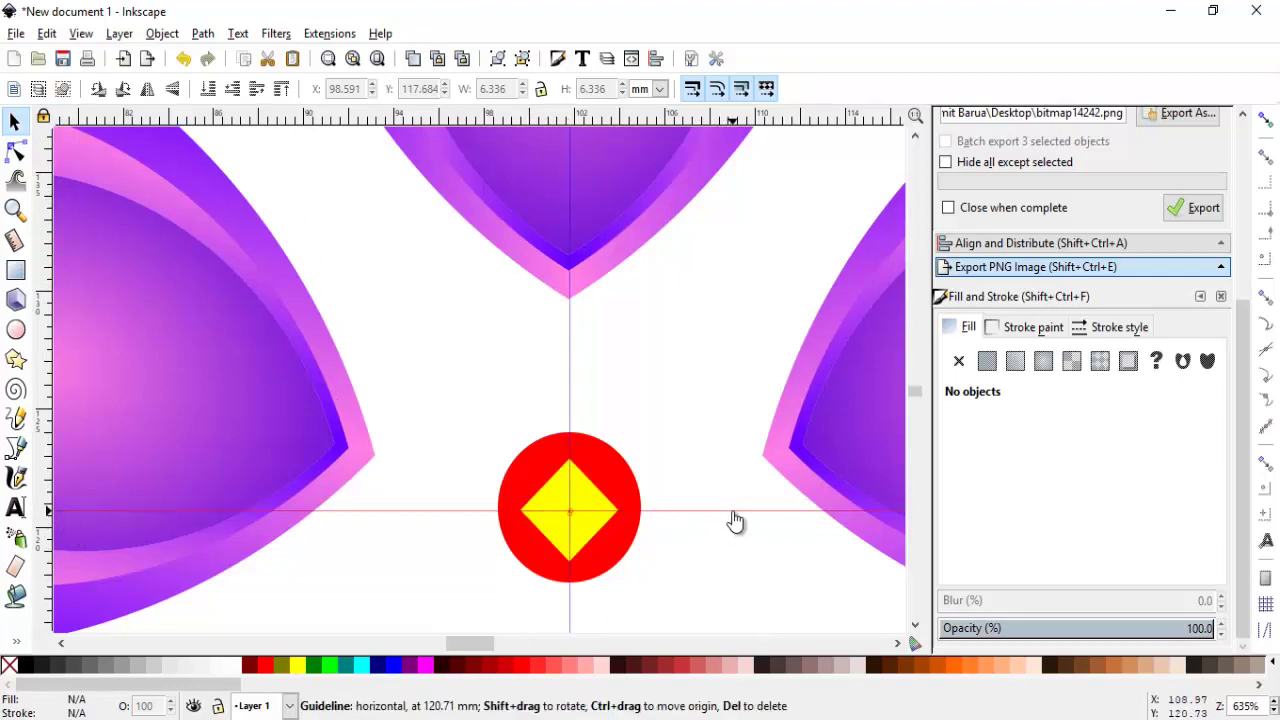
Delete the horizontal and vertical guides and the yellow diamond, leaving the red circle as the centre.
{"action": "key", "text": "Delete"}
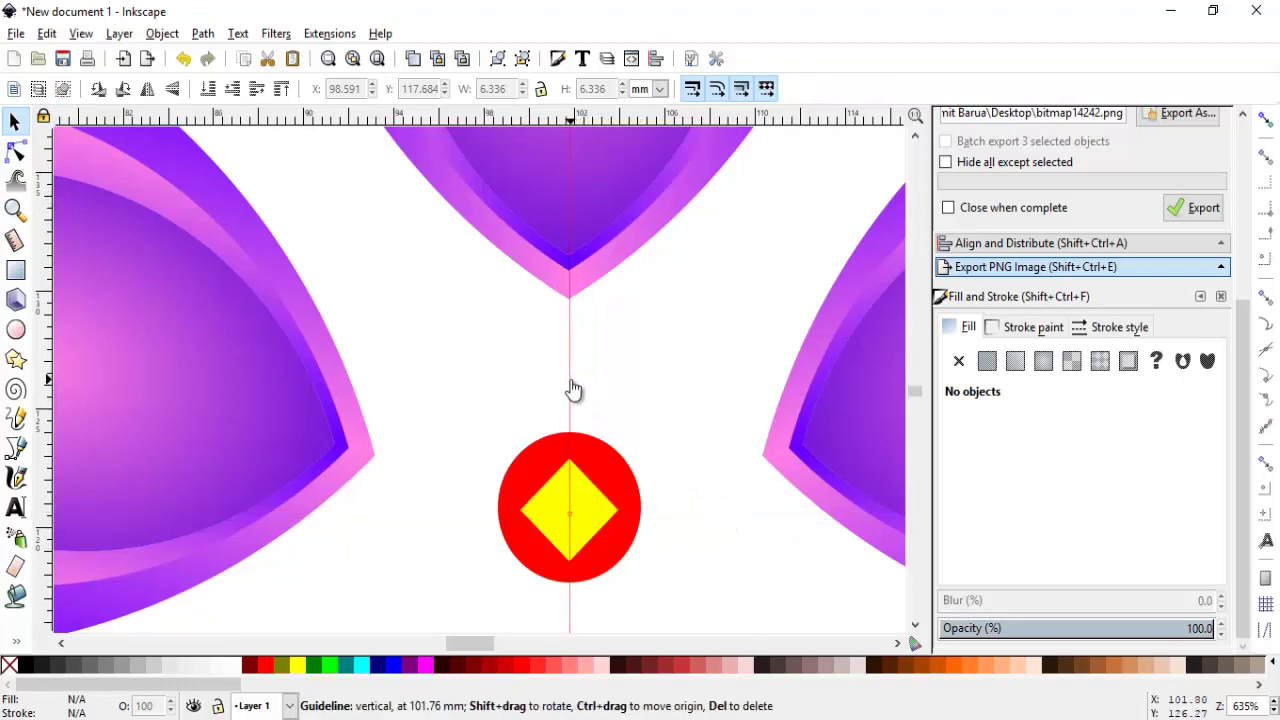
{"action": "key", "text": "Delete"}
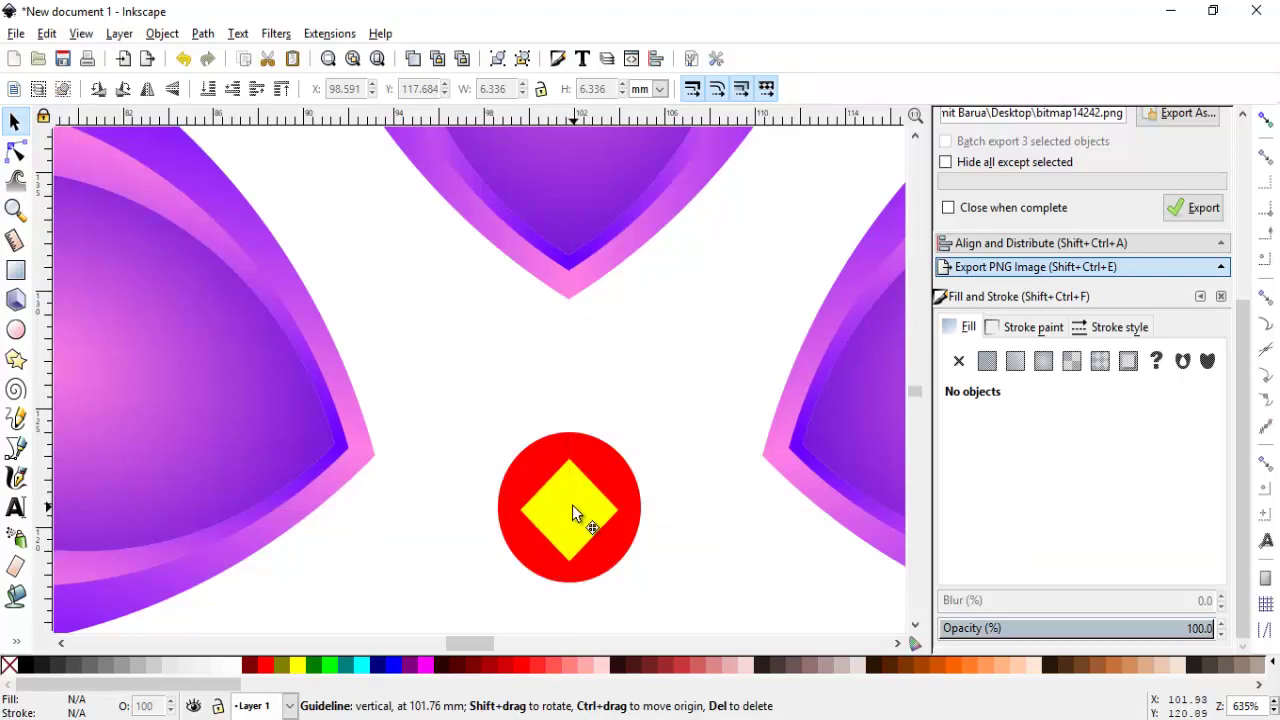
{"action": "left_click", "coordinate": [573, 510]}
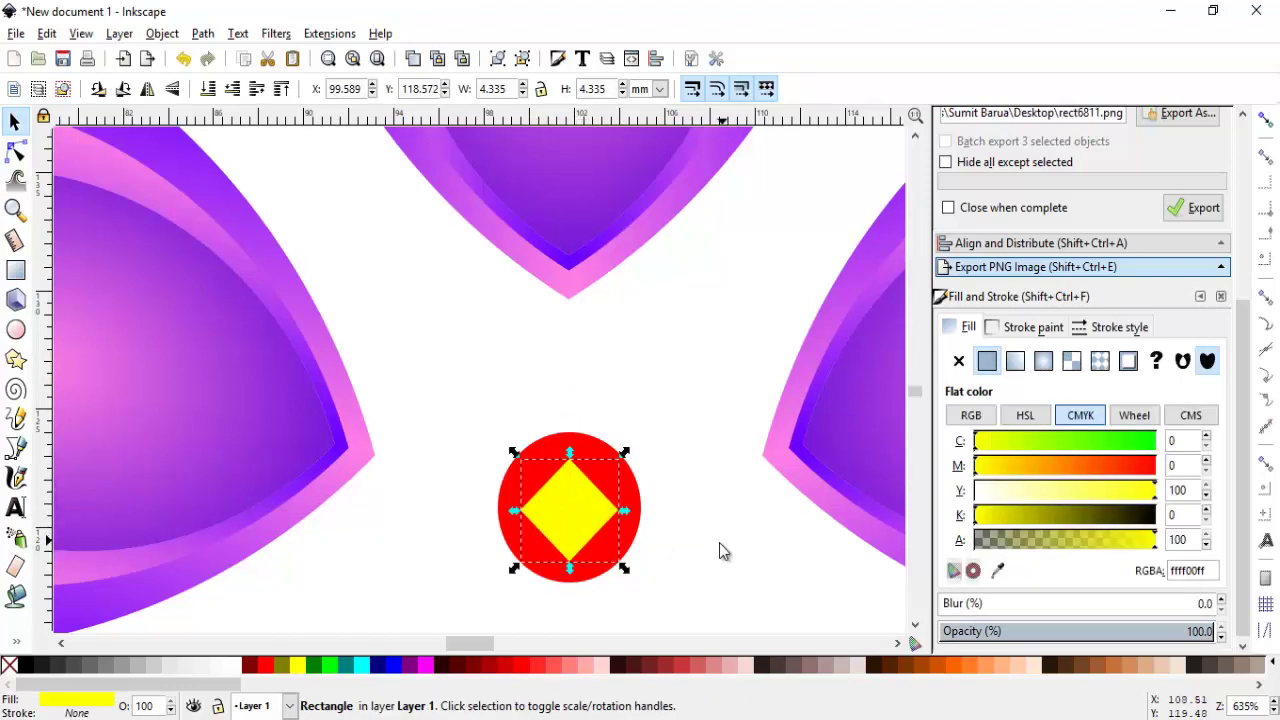
{"action": "key", "text": "Delete"}
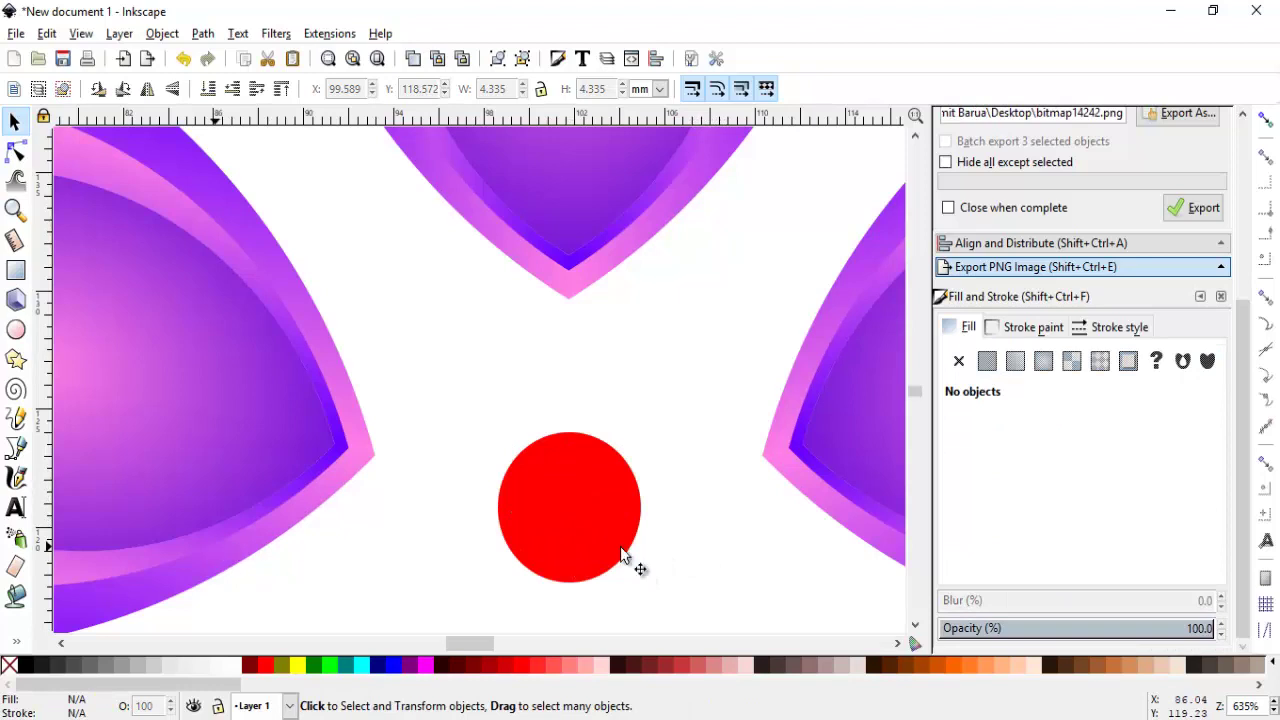
Add a concentric blue (0000ff) duplicate of the red circle behind it, enlarged to about 9.5 mm wide.
{"action": "left_click", "coordinate": [597, 510]}
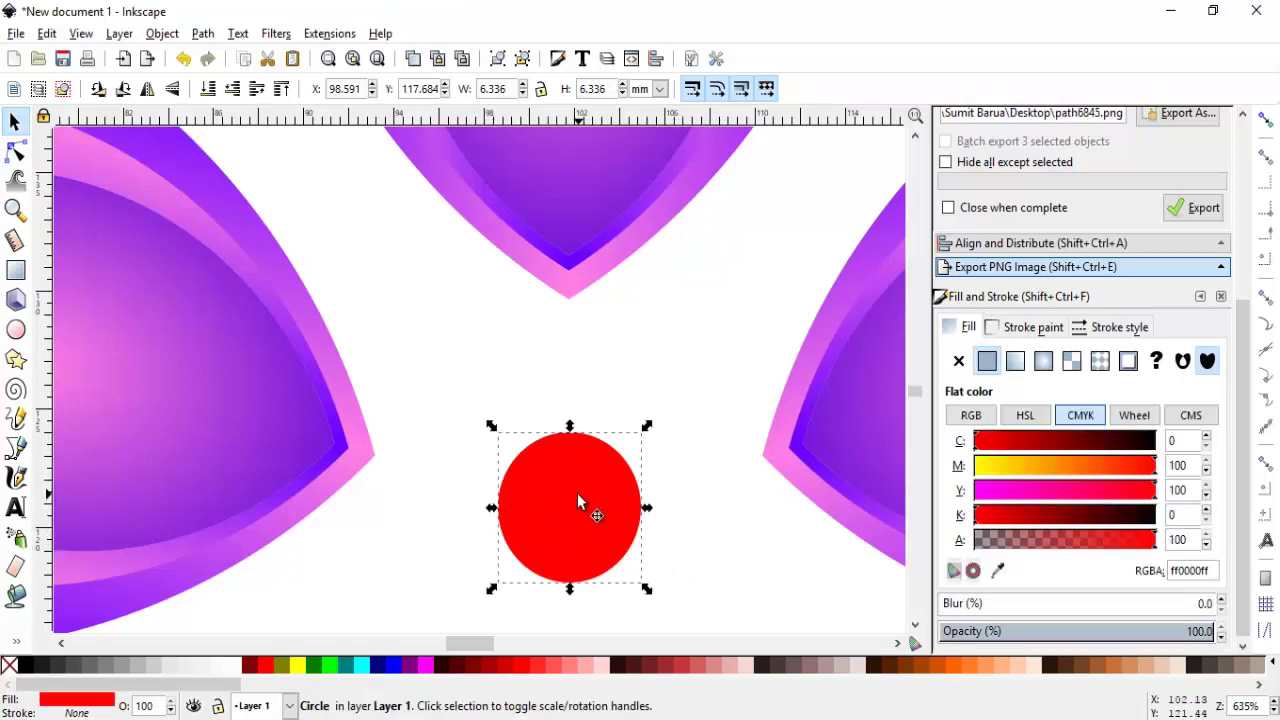
{"action": "right_click", "coordinate": [578, 494]}
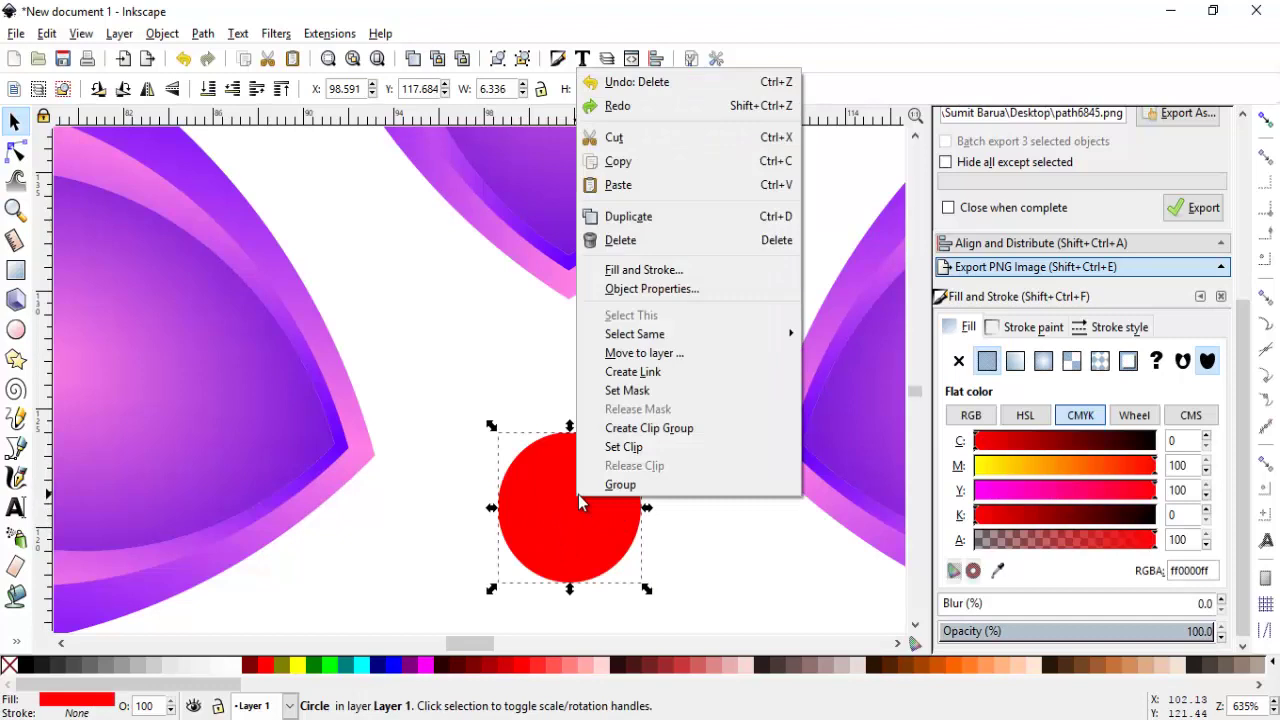
{"action": "left_click", "coordinate": [673, 216]}
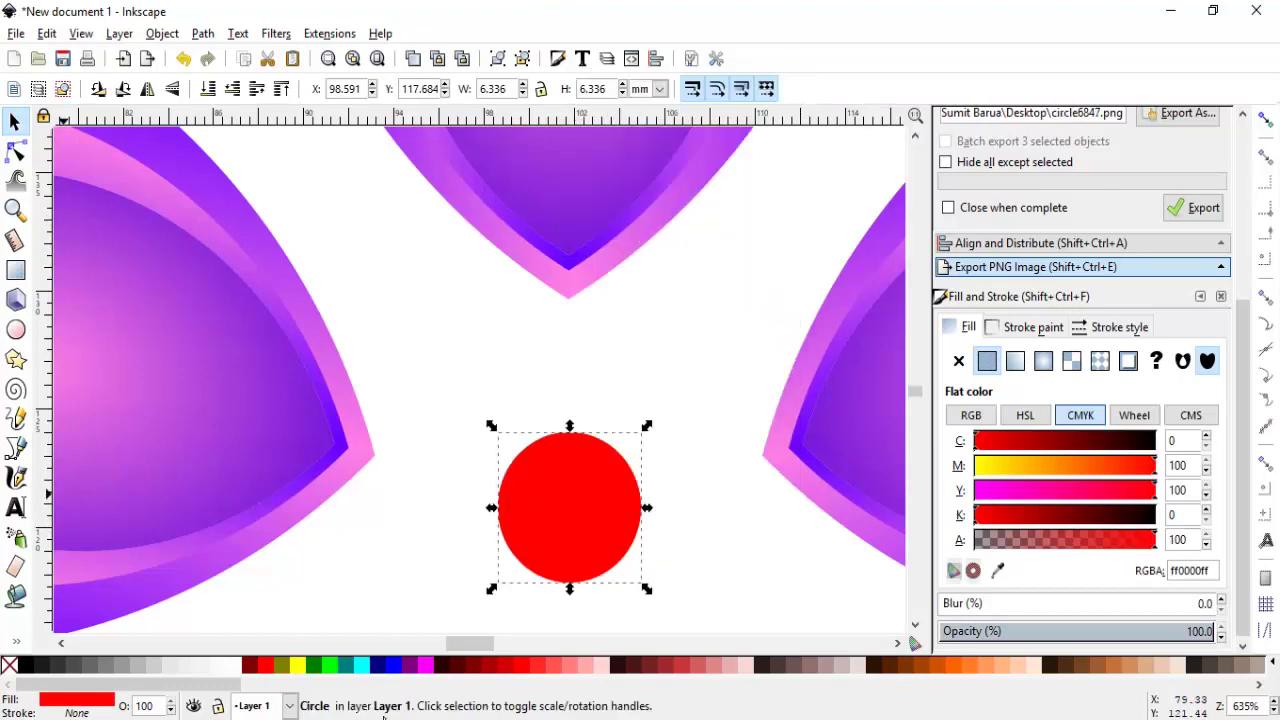
{"action": "left_click", "coordinate": [396, 667]}
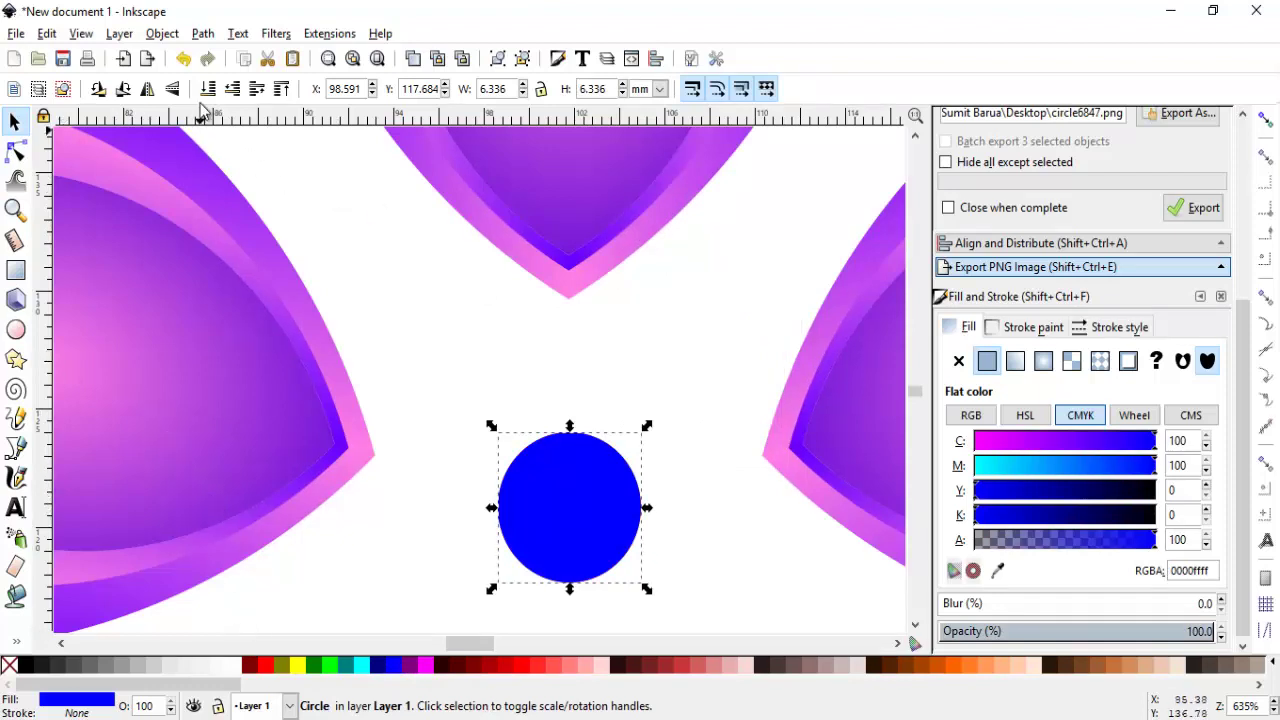
{"action": "key", "text": "ctrl+z"}
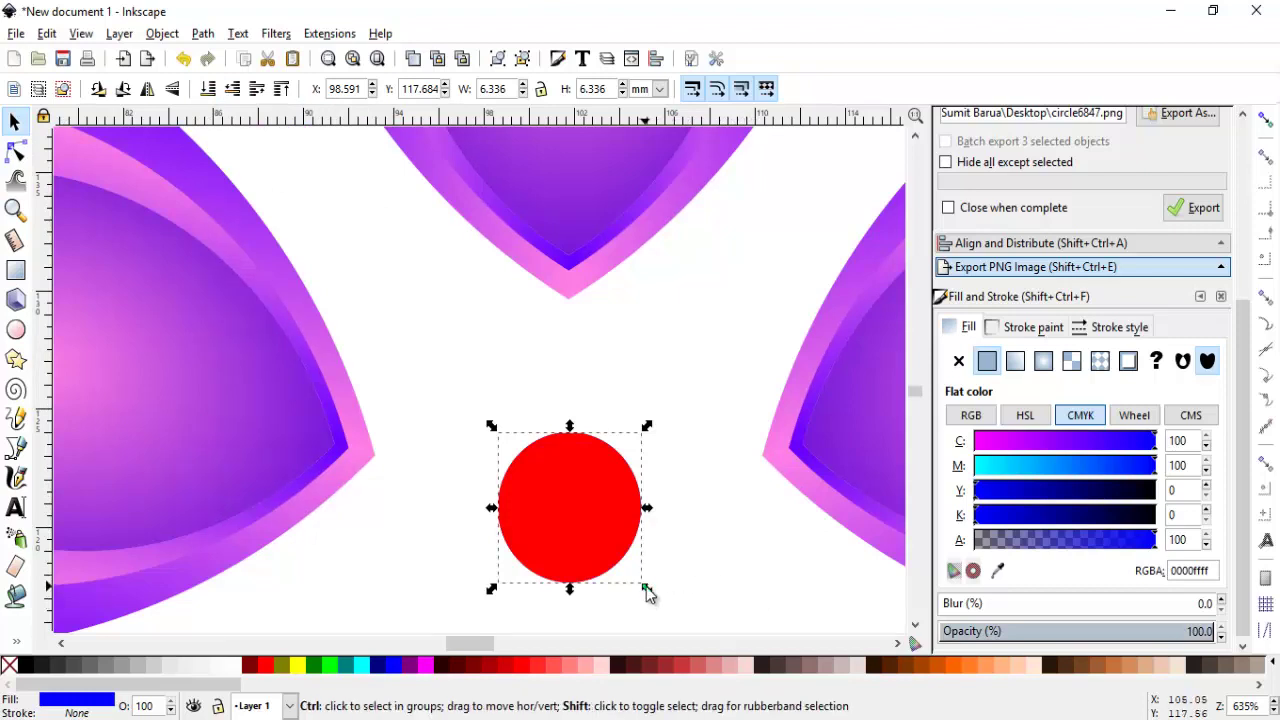
{"action": "left_click_drag", "start_coordinate": [647, 592], "coordinate": [694, 624]}
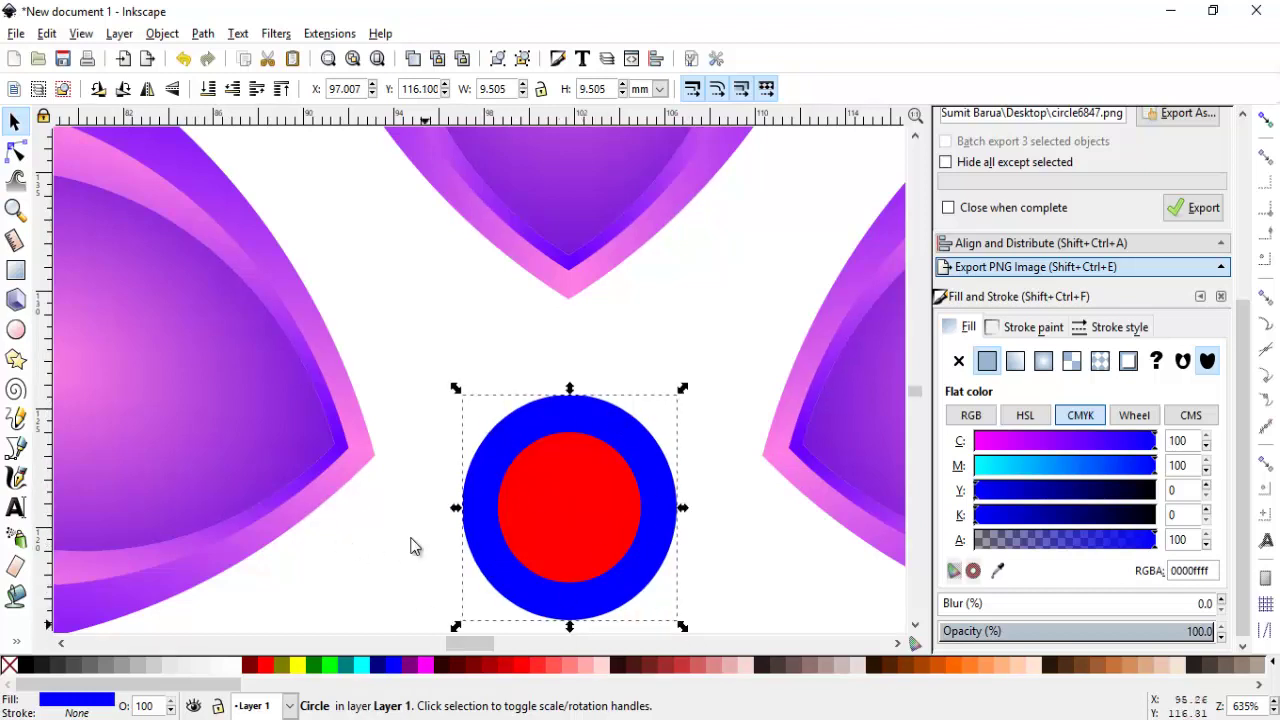
Give the larger blue circle a radial gradient fill and set its centre stop to pink ff80e5.
{"action": "left_click", "coordinate": [1045, 363]}
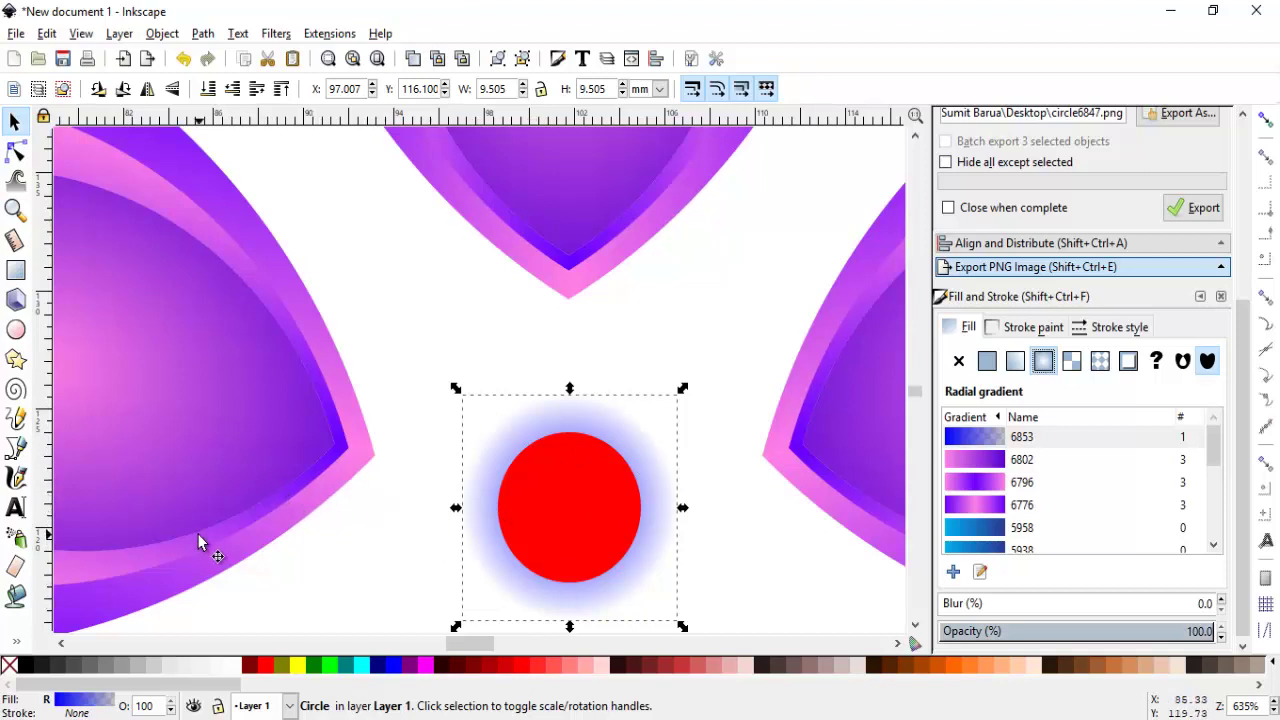
{"action": "key", "text": "g"}
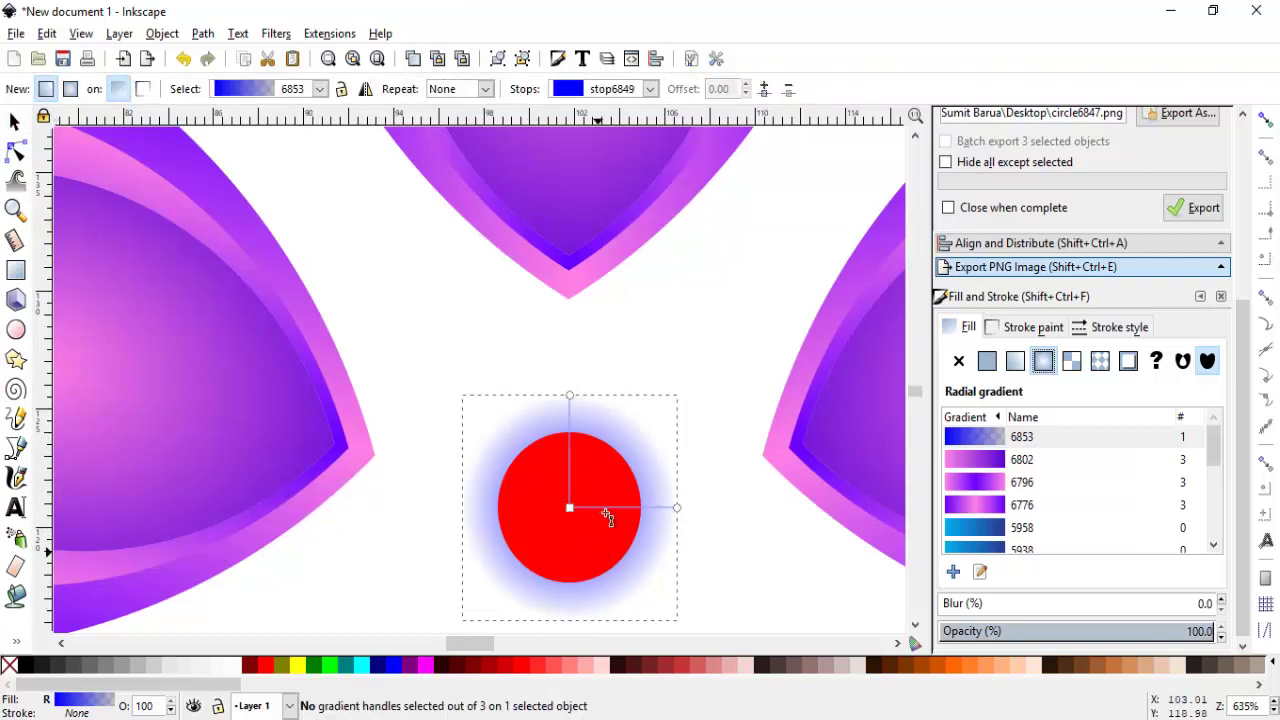
{"action": "left_click", "coordinate": [570, 507]}
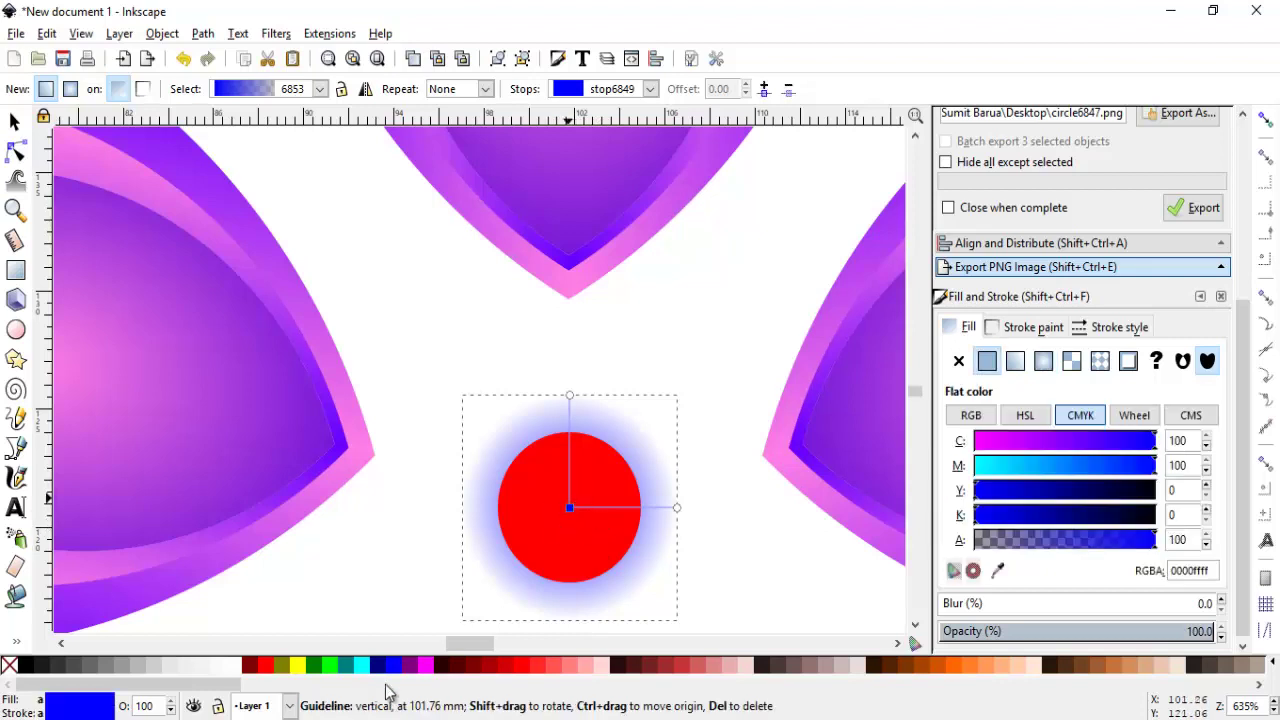
{"action": "left_click_drag", "start_coordinate": [236, 684], "coordinate": [1207, 675]}
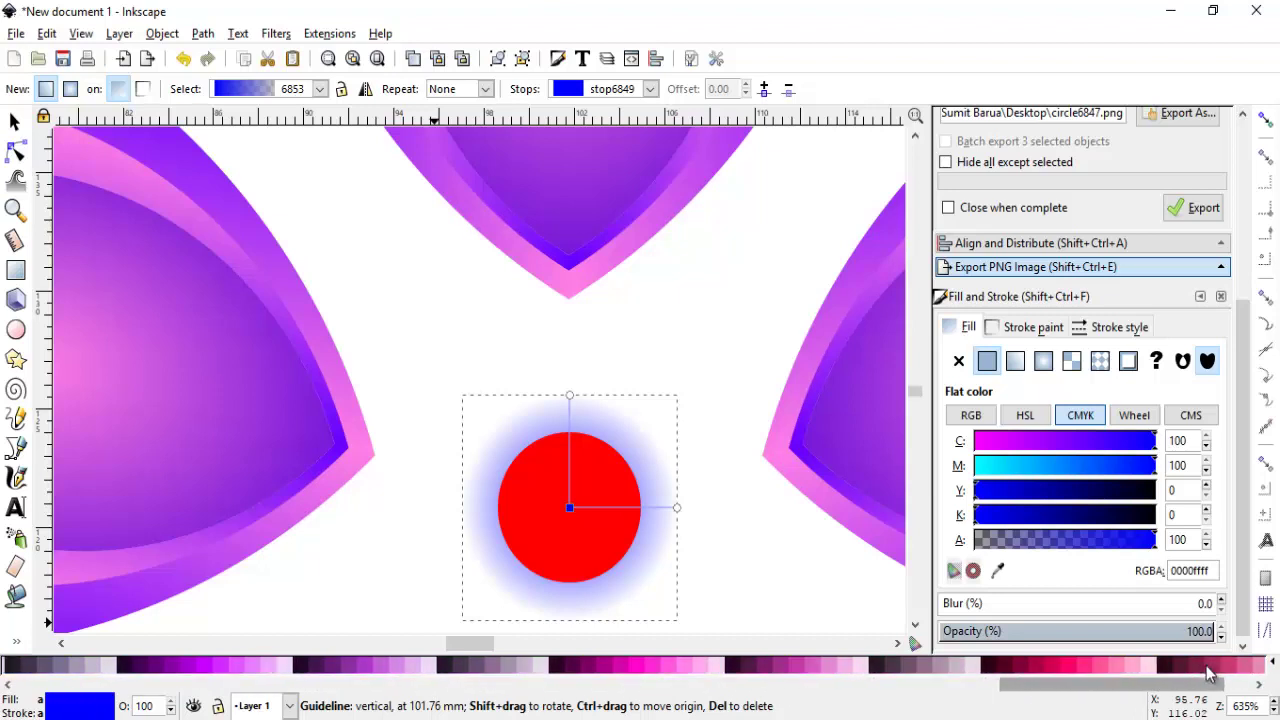
{"action": "left_click", "coordinate": [688, 672]}
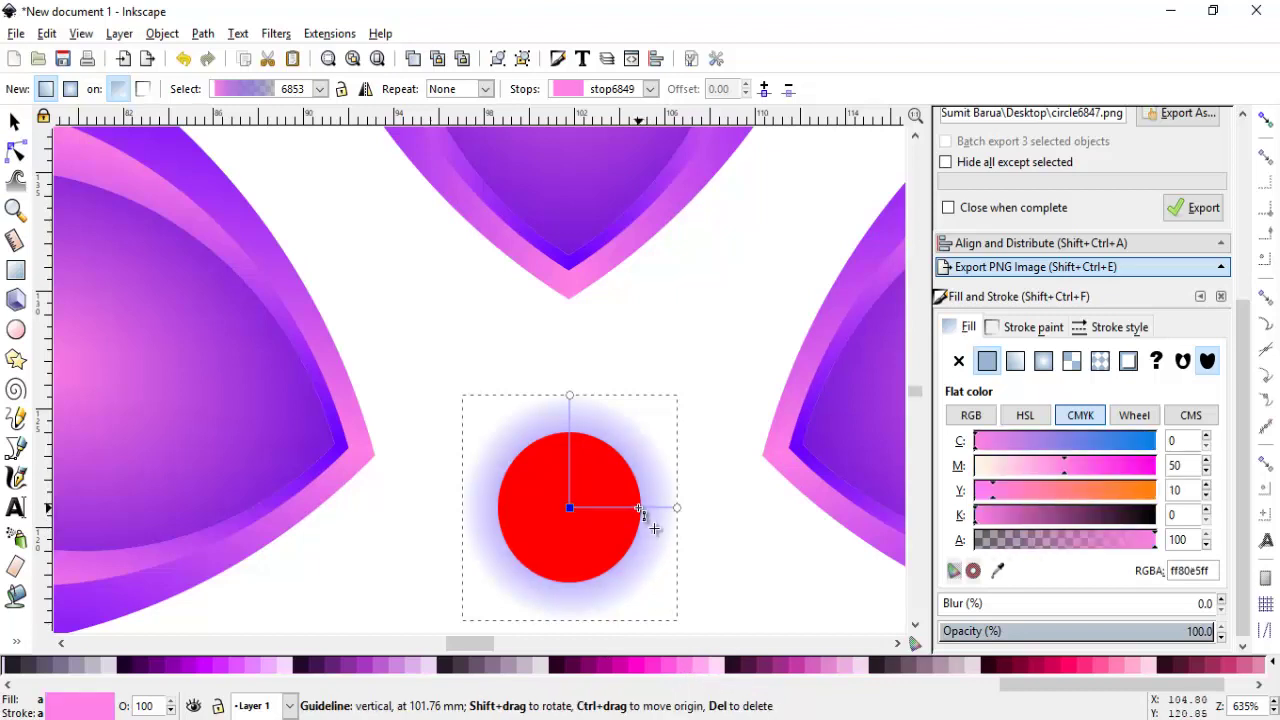
Add a middle stop at offset about 0.64 to the larger circle's radial gradient and colour it opaque pink ff55dd.
{"action": "left_click", "coordinate": [639, 509]}
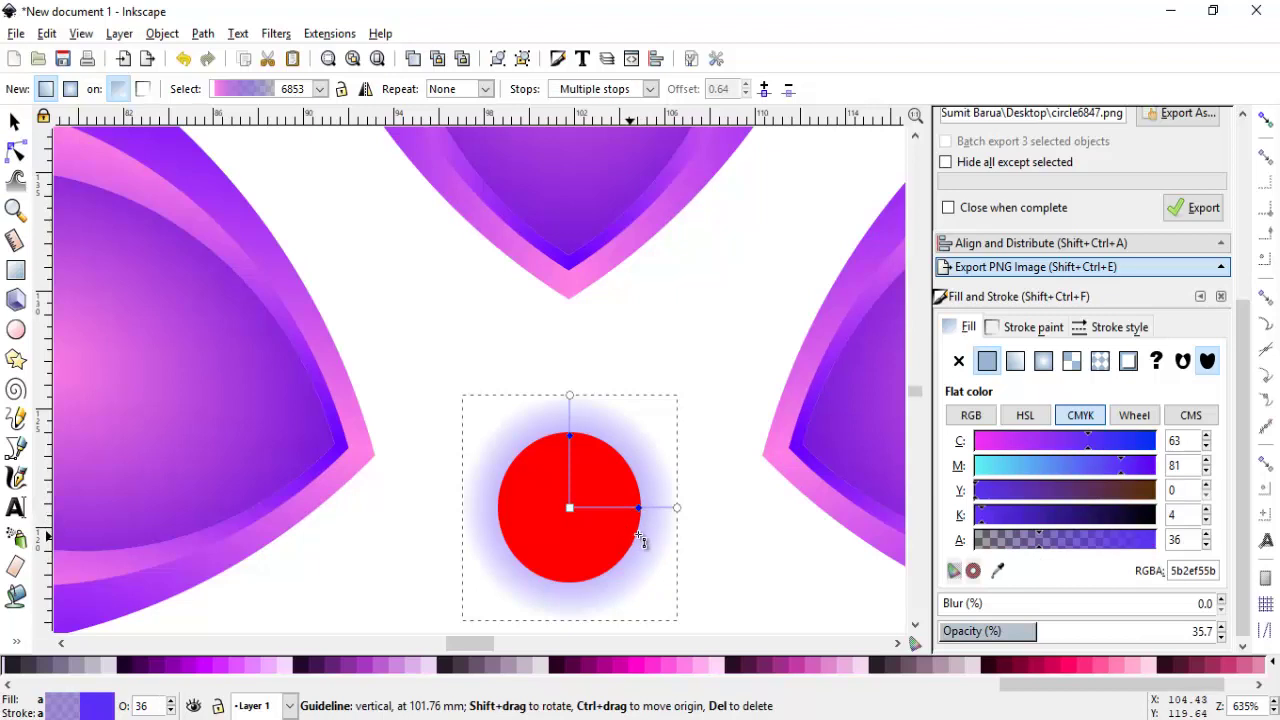
{"action": "left_click", "coordinate": [685, 672]}
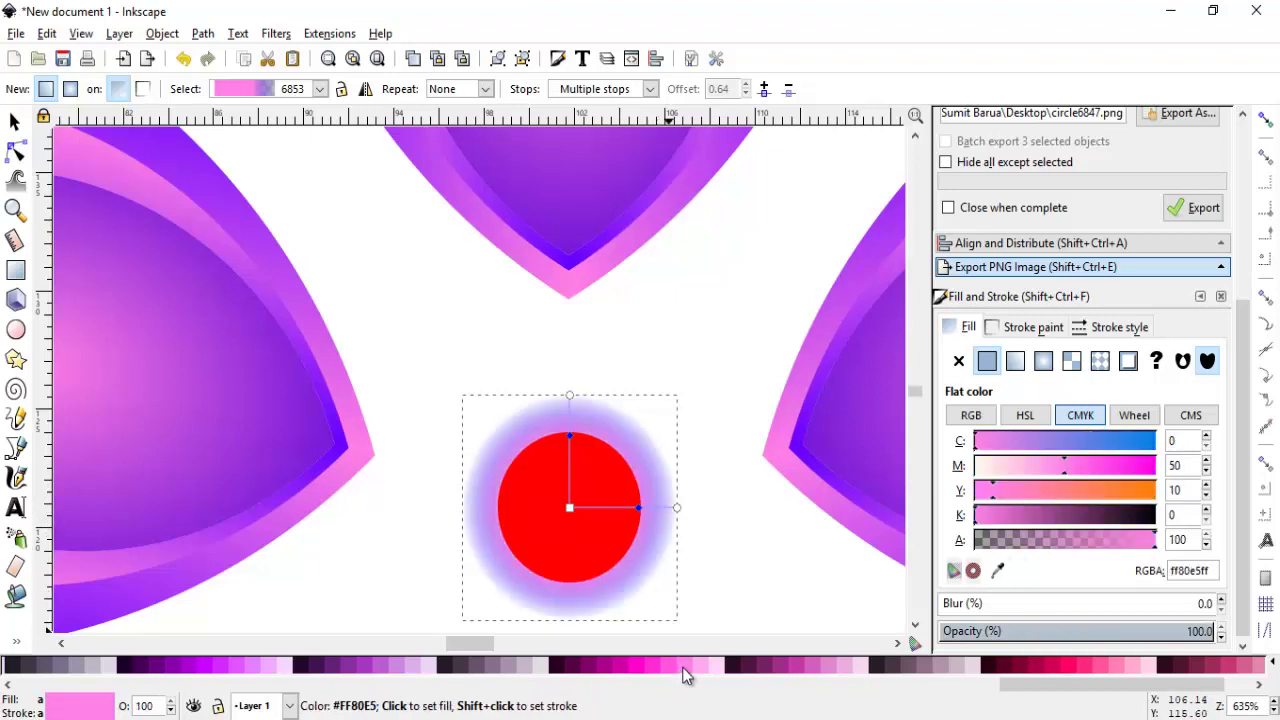
{"action": "left_click", "coordinate": [660, 668]}
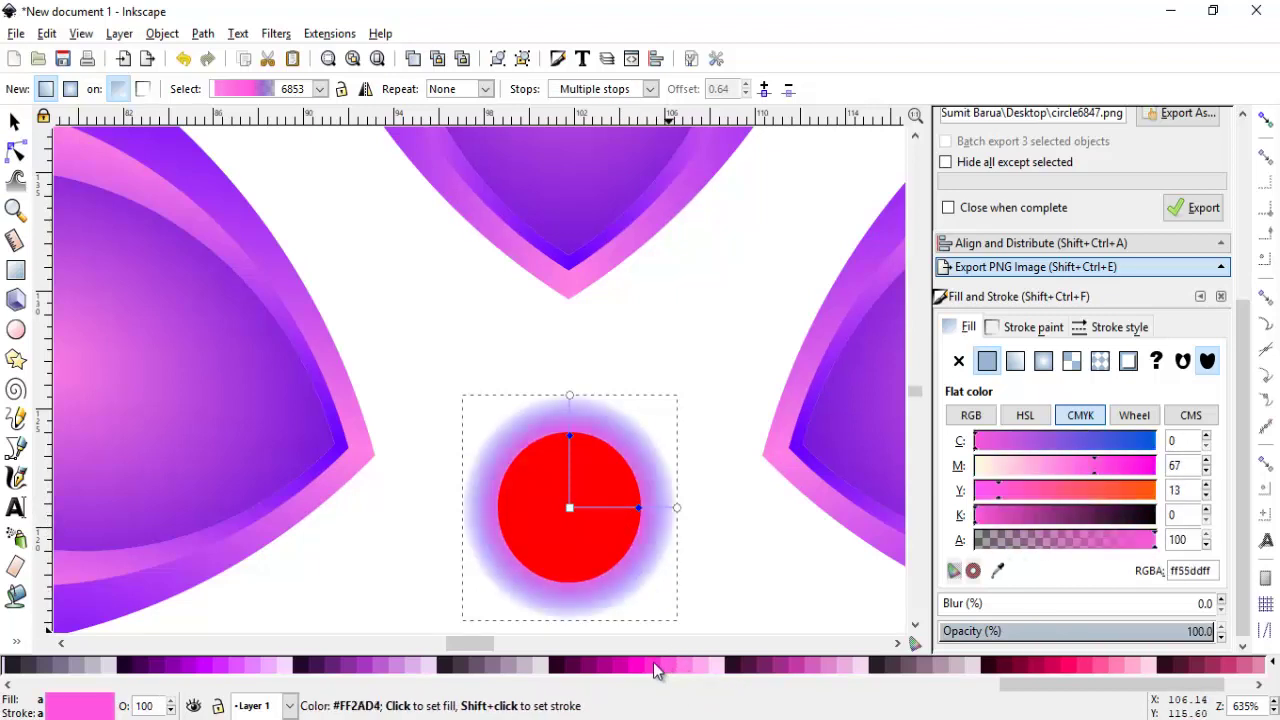
Set the outer stop of the larger circle's radial gradient to opaque violet 6600ff.
{"action": "left_click", "coordinate": [679, 509]}
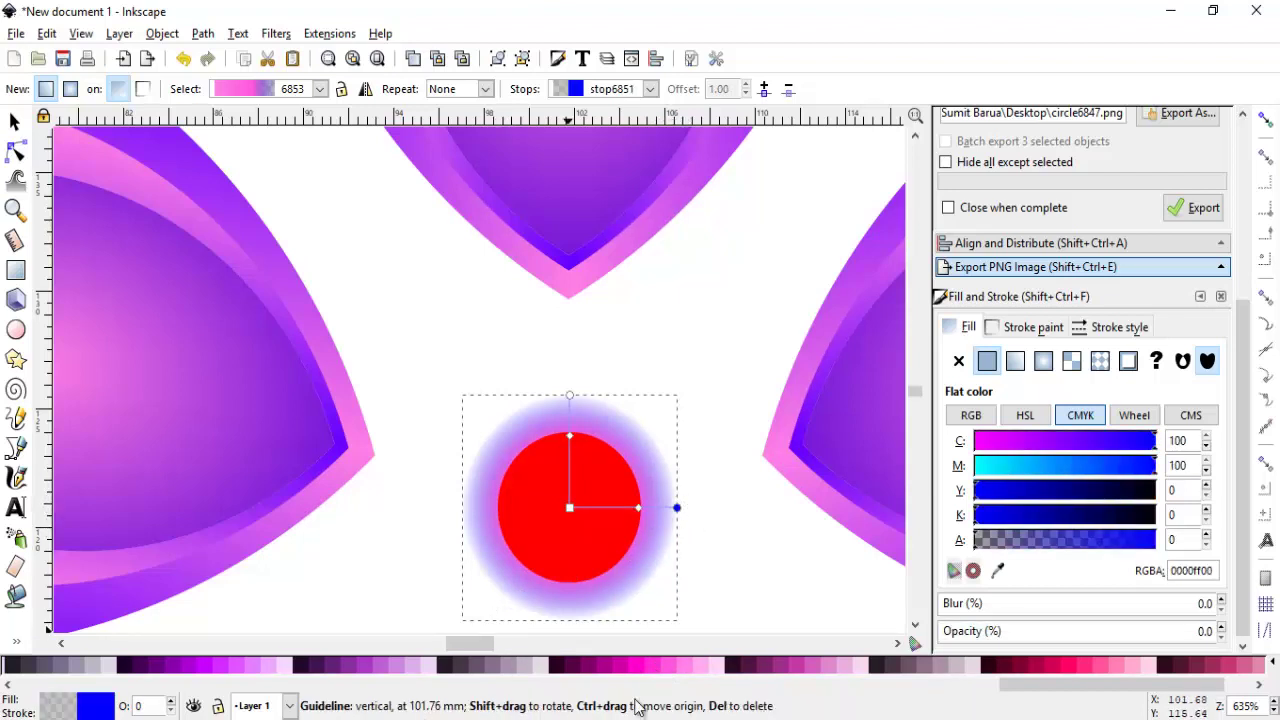
{"action": "left_click_drag", "start_coordinate": [1020, 688], "coordinate": [920, 688]}
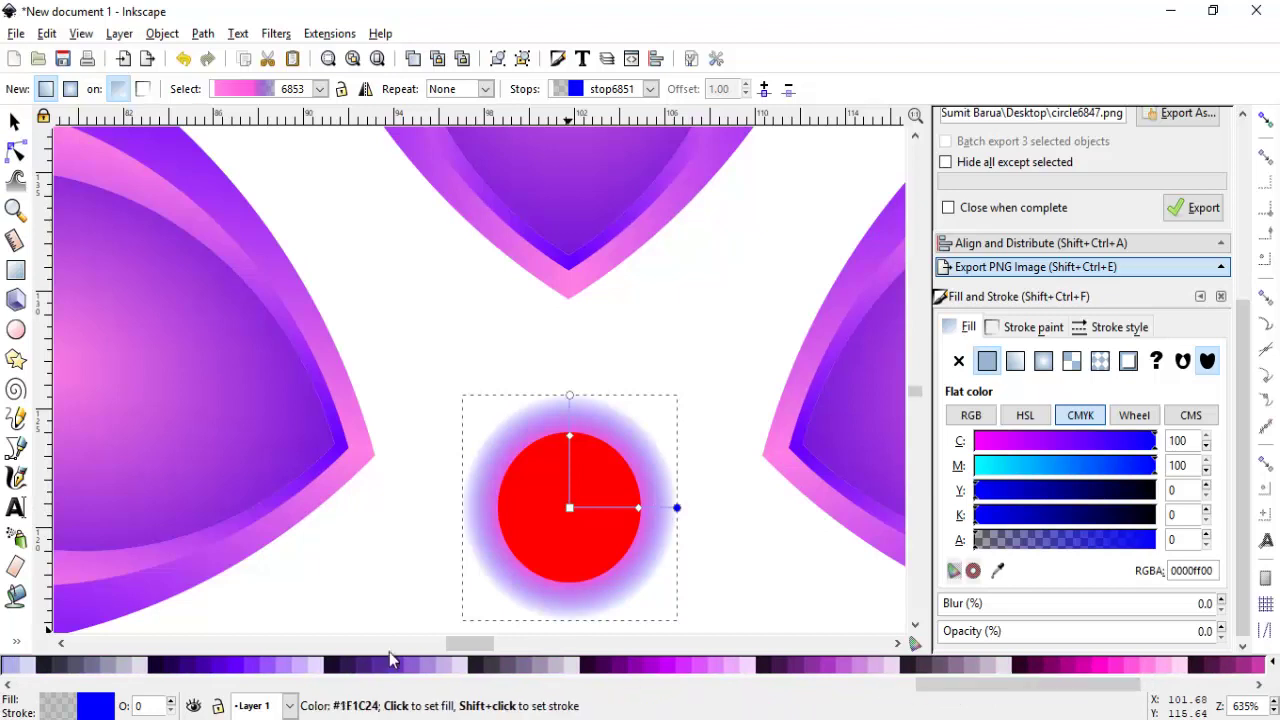
{"action": "left_click", "coordinate": [255, 677]}
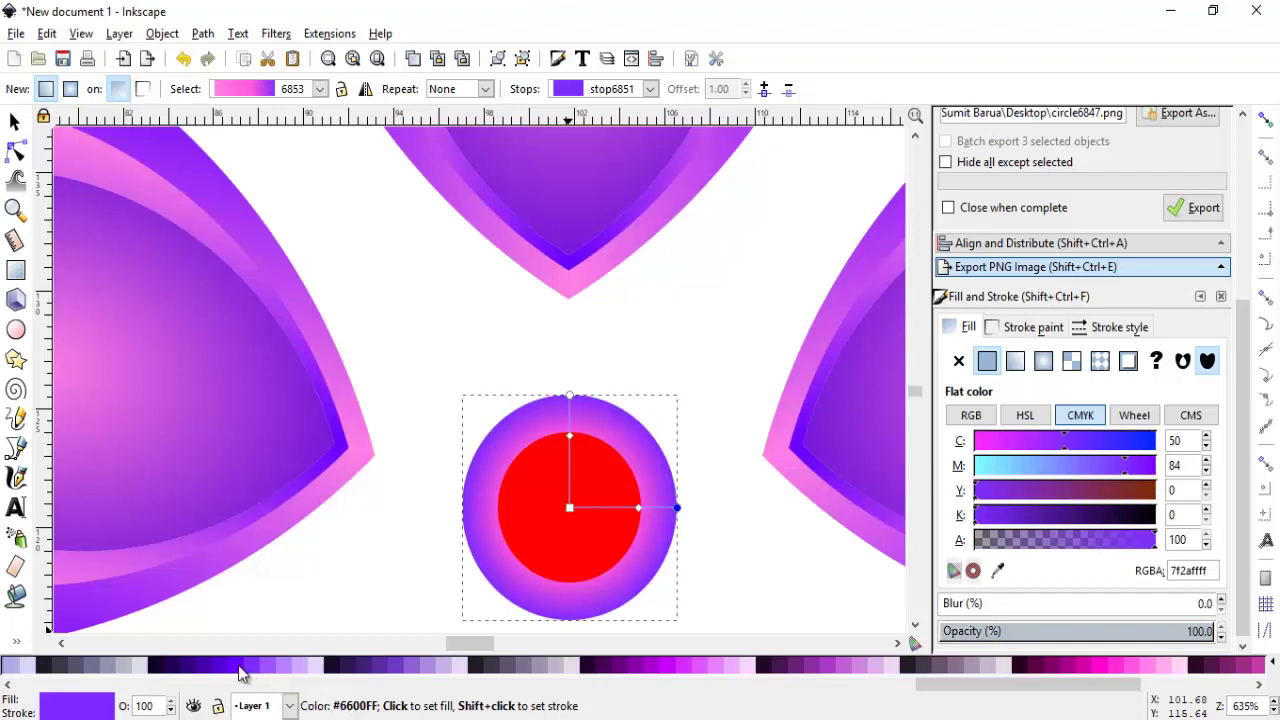
{"action": "left_click", "coordinate": [240, 675]}
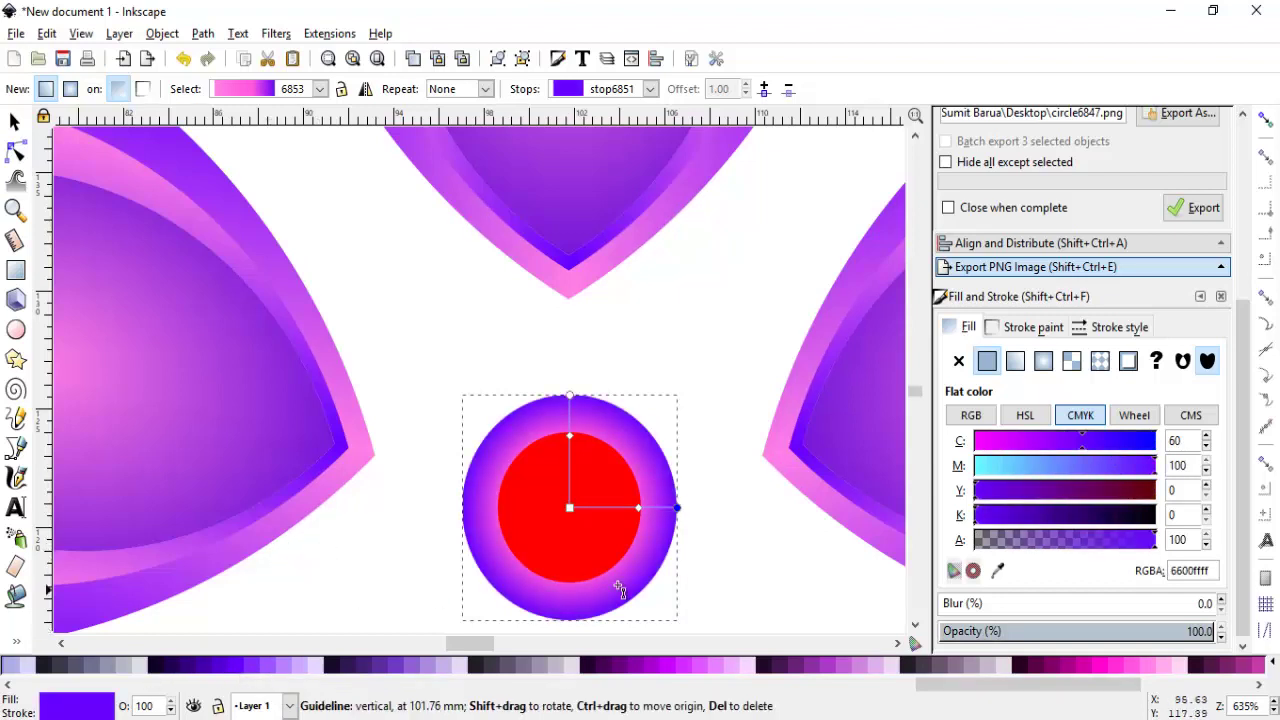
{"action": "left_click", "coordinate": [15, 121]}
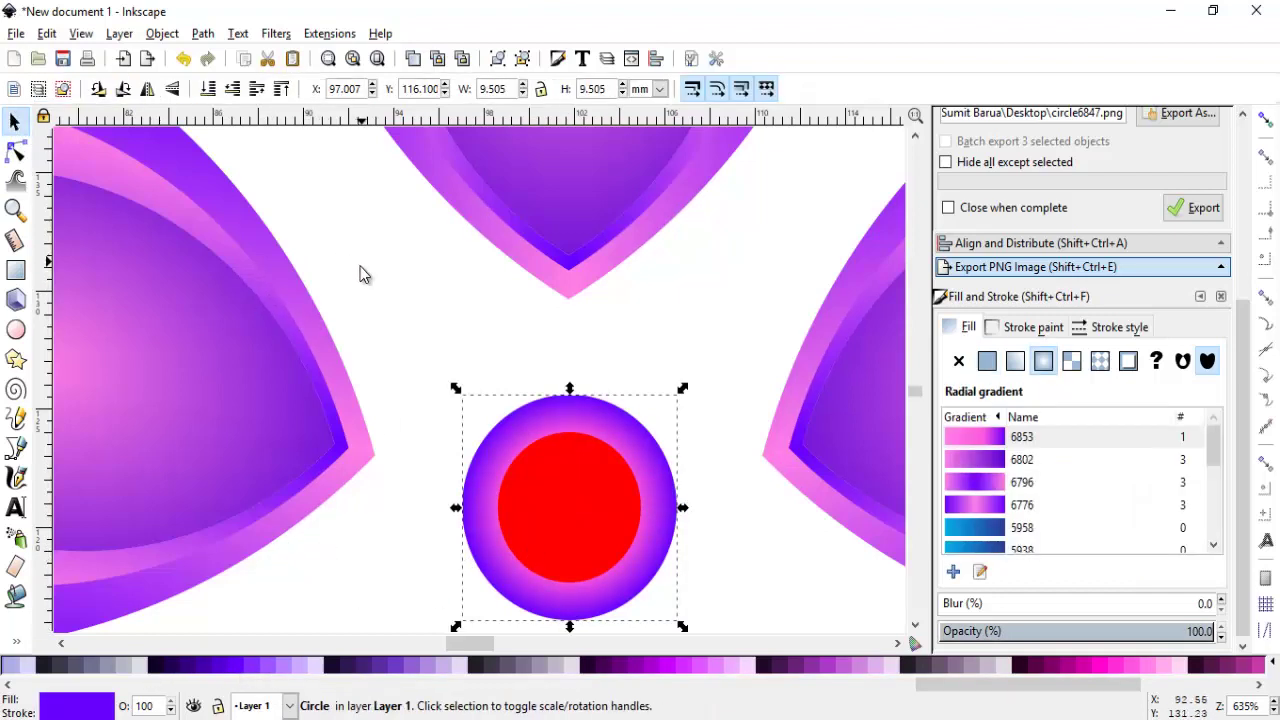
{"action": "left_click", "coordinate": [360, 268]}
Fill the inner red circle with a radial gradient from pink-violet dd55ff at the centre to opaque violet 6600ff at the edge.
{"action": "left_click", "coordinate": [521, 513]}
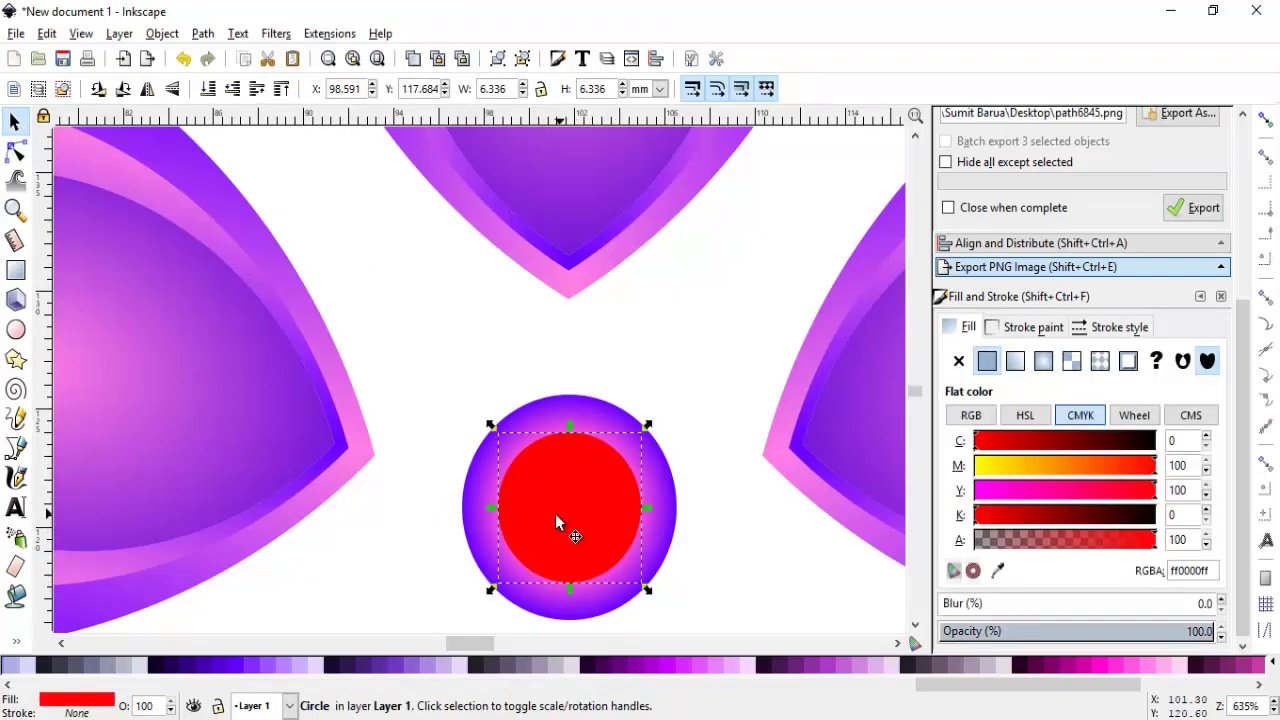
{"action": "left_click", "coordinate": [1043, 362]}
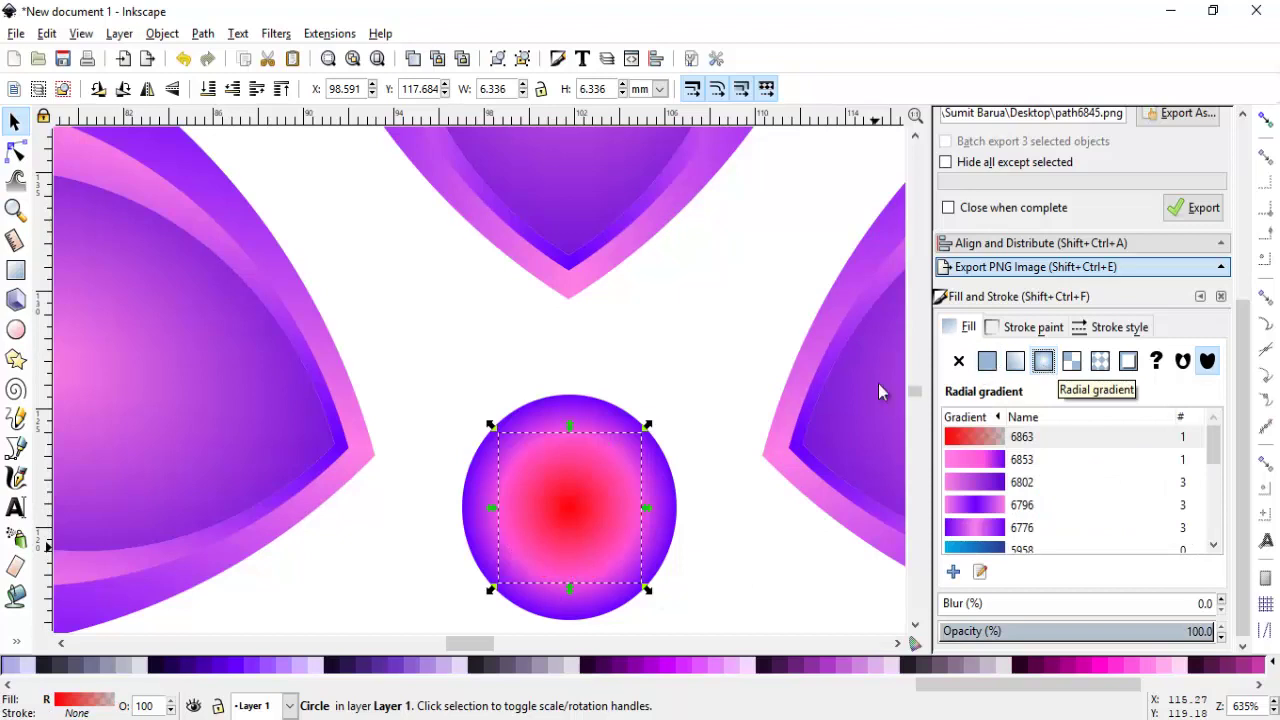
{"action": "key", "text": "g"}
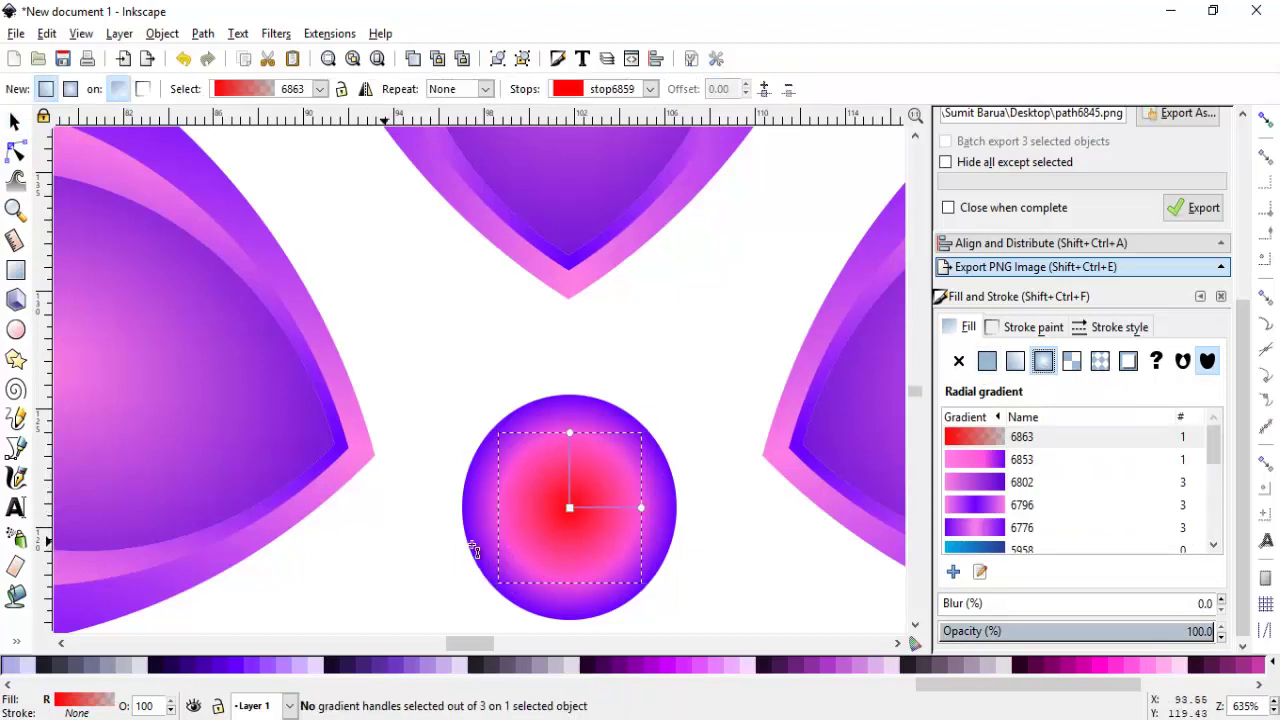
{"action": "left_click", "coordinate": [569, 508]}
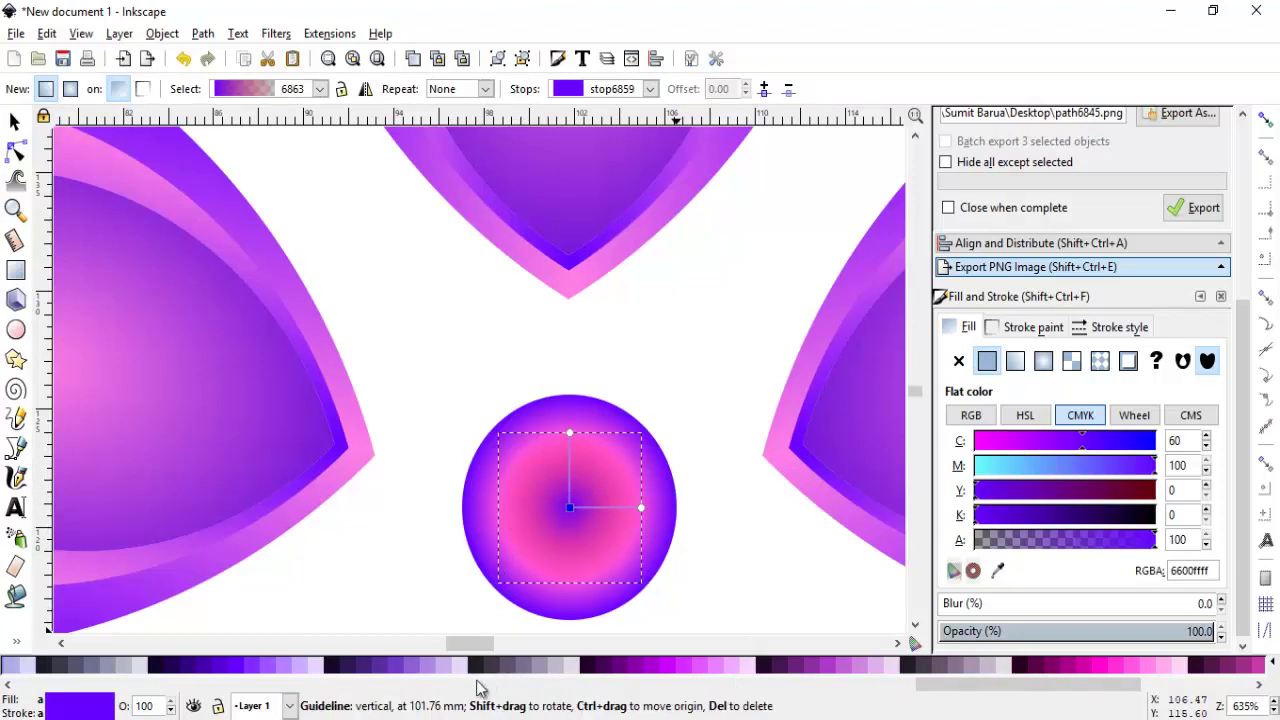
{"action": "left_click", "coordinate": [703, 672]}
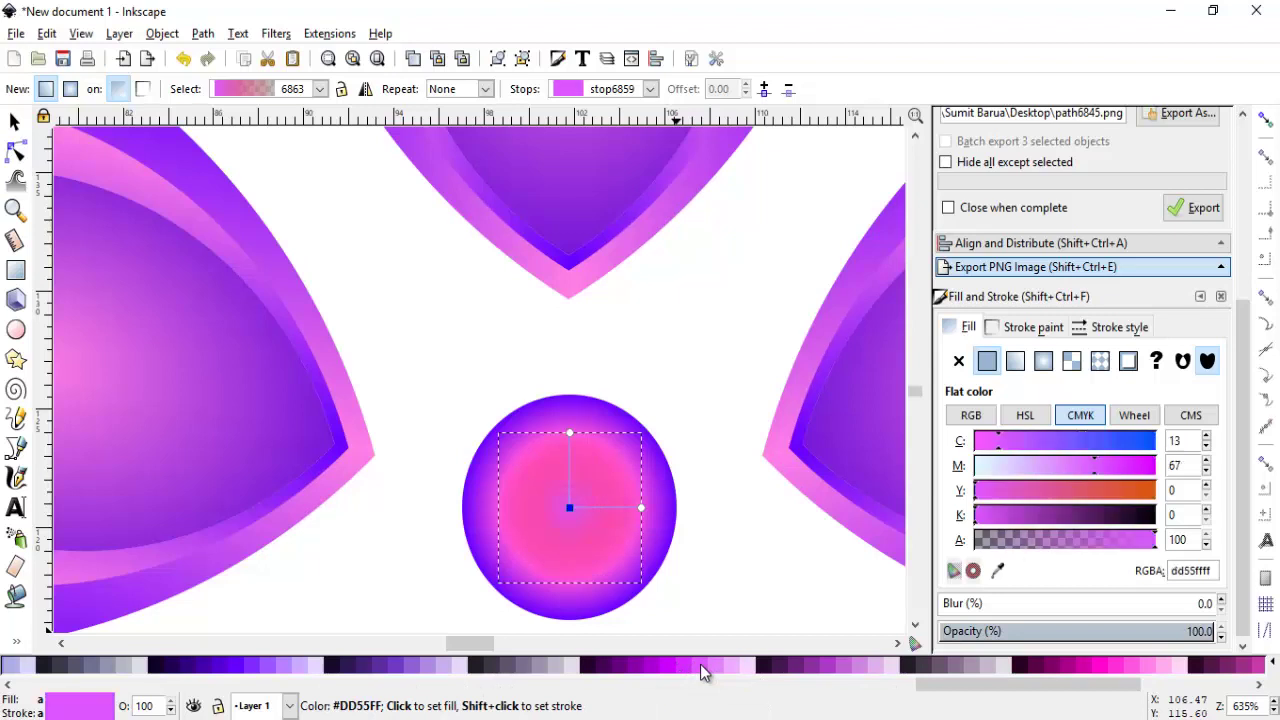
{"action": "left_click", "coordinate": [641, 508]}
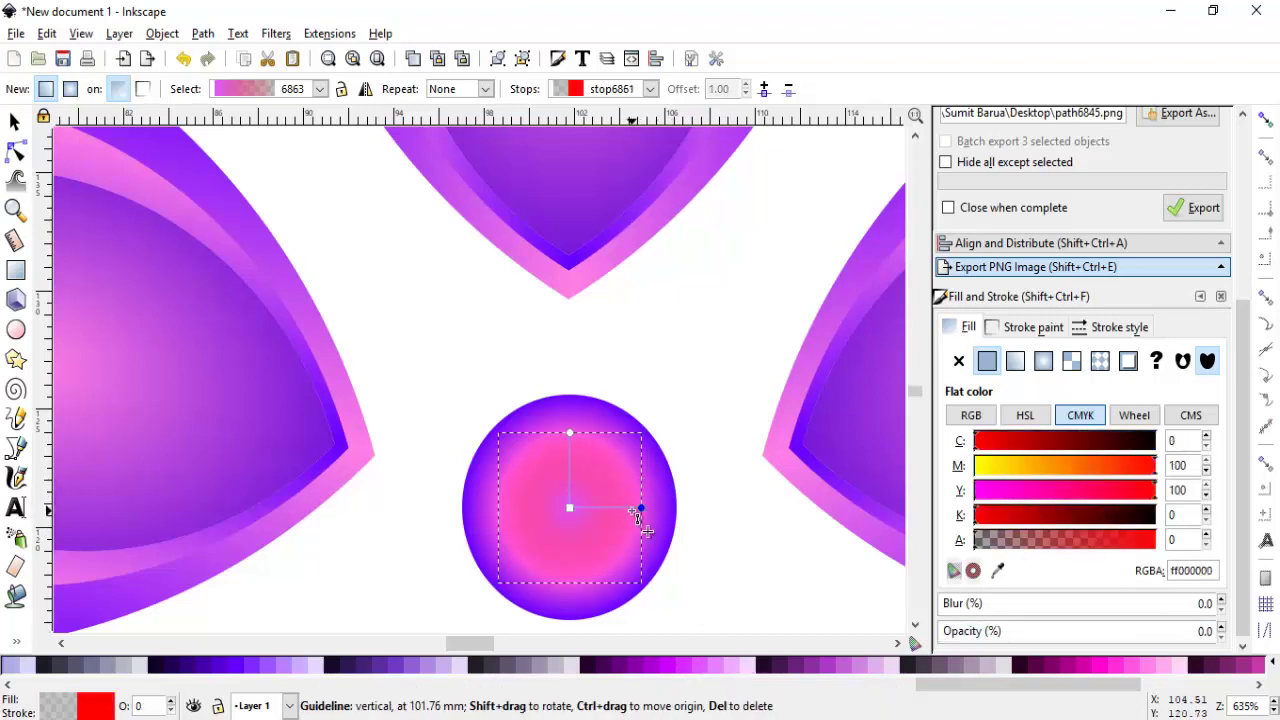
{"action": "left_click", "coordinate": [238, 665]}
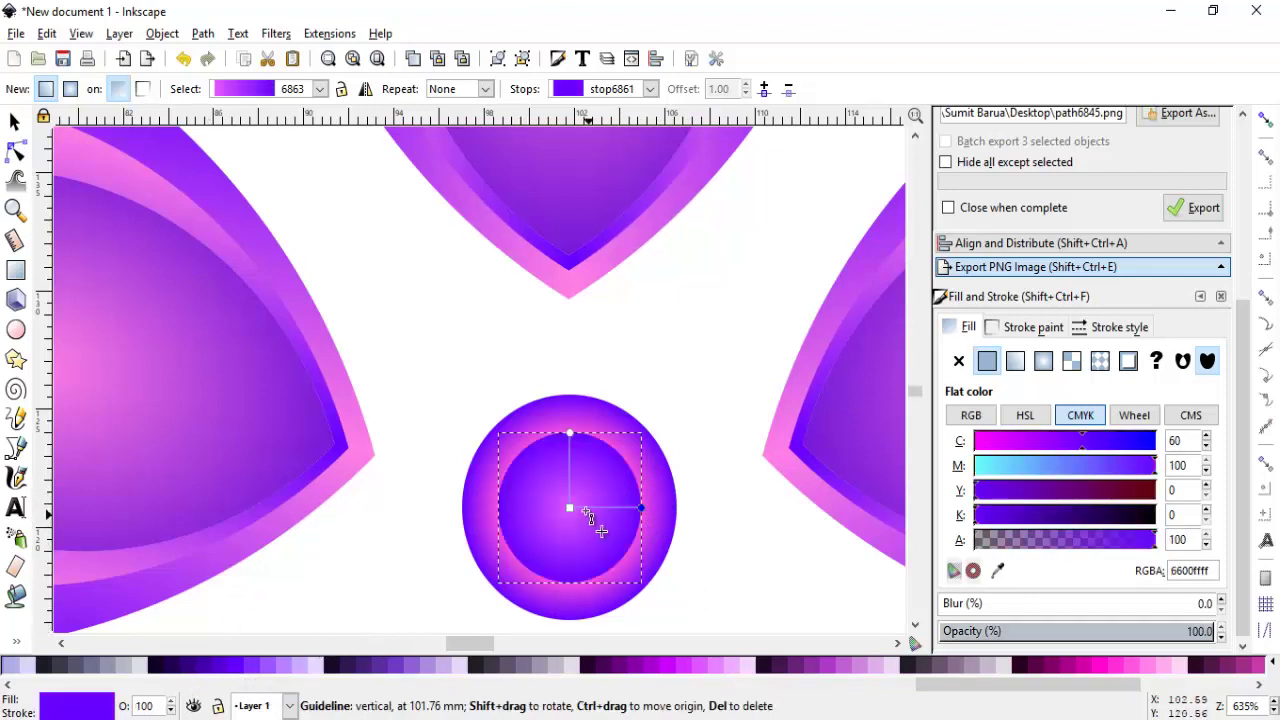
Extend the inner circle's radial gradient horizontally and vertically beyond the larger circle's edge, keeping both radii axis-aligned.
{"action": "left_click", "coordinate": [569, 508]}
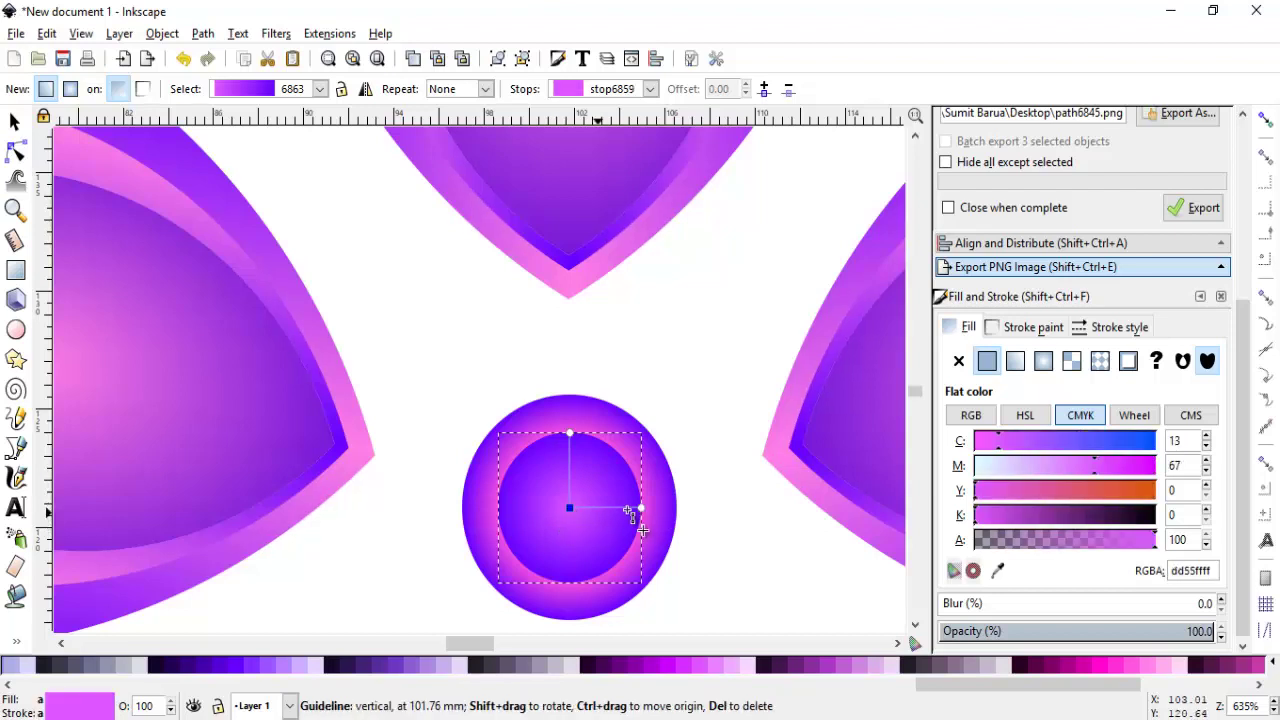
{"action": "key", "text": "ctrl"}
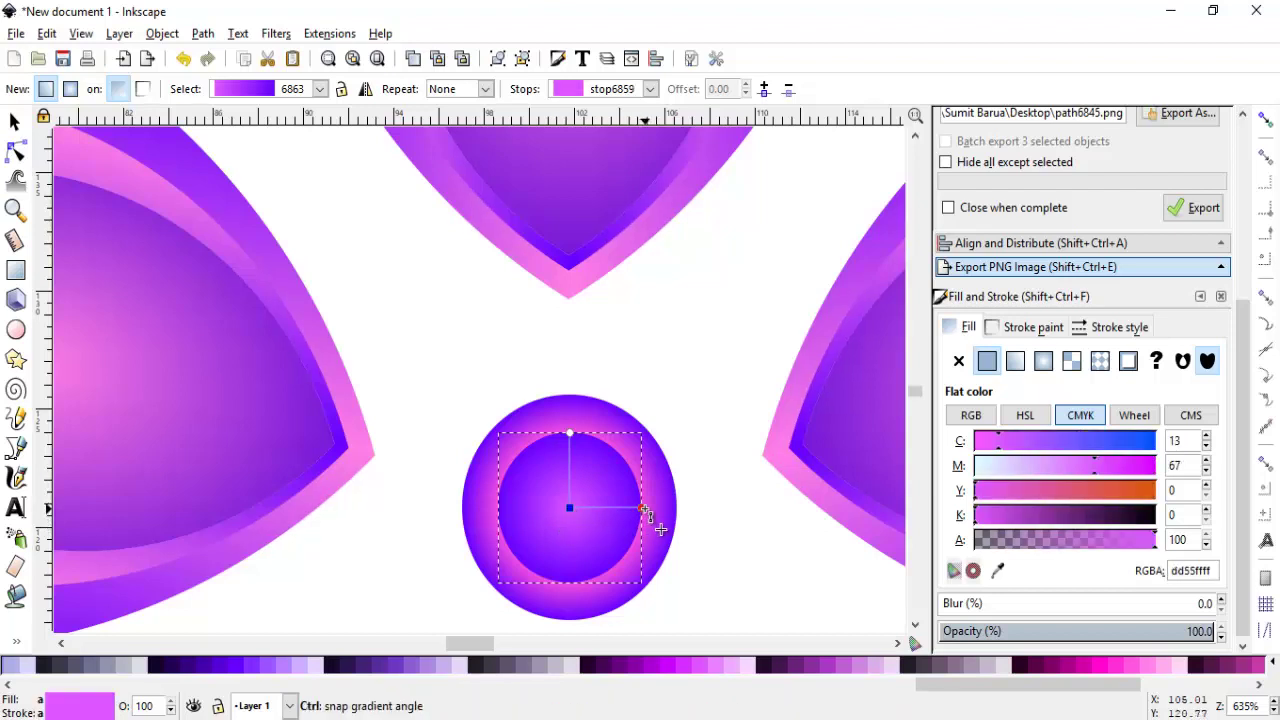
{"action": "left_click_drag", "start_coordinate": [645, 510], "coordinate": [733, 516]}
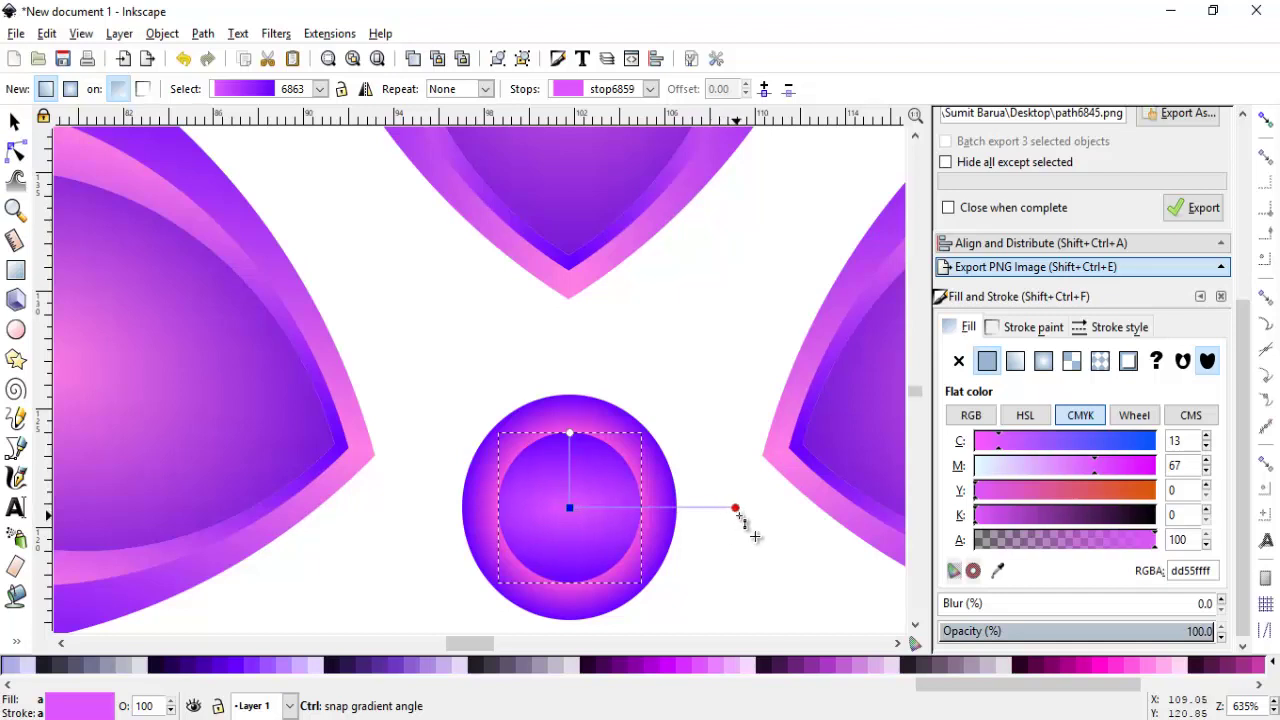
{"action": "left_click", "coordinate": [571, 435]}
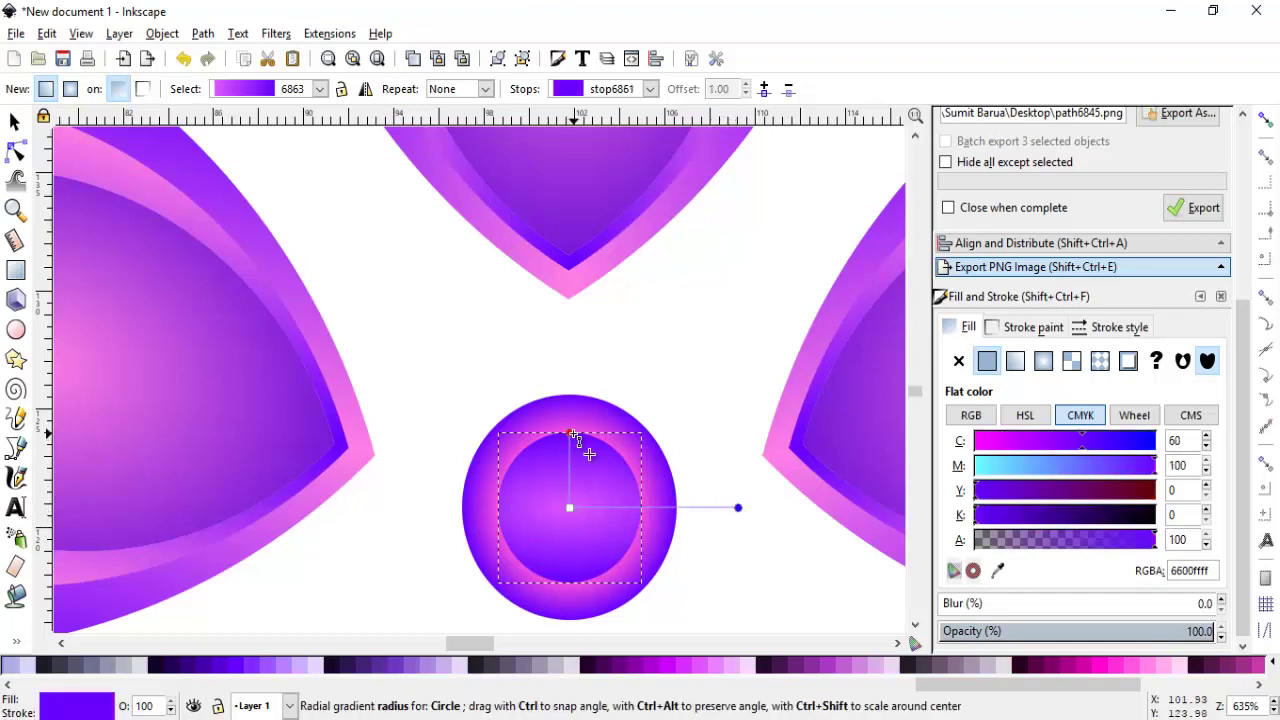
{"action": "left_click_drag", "start_coordinate": [573, 437], "coordinate": [571, 359]}
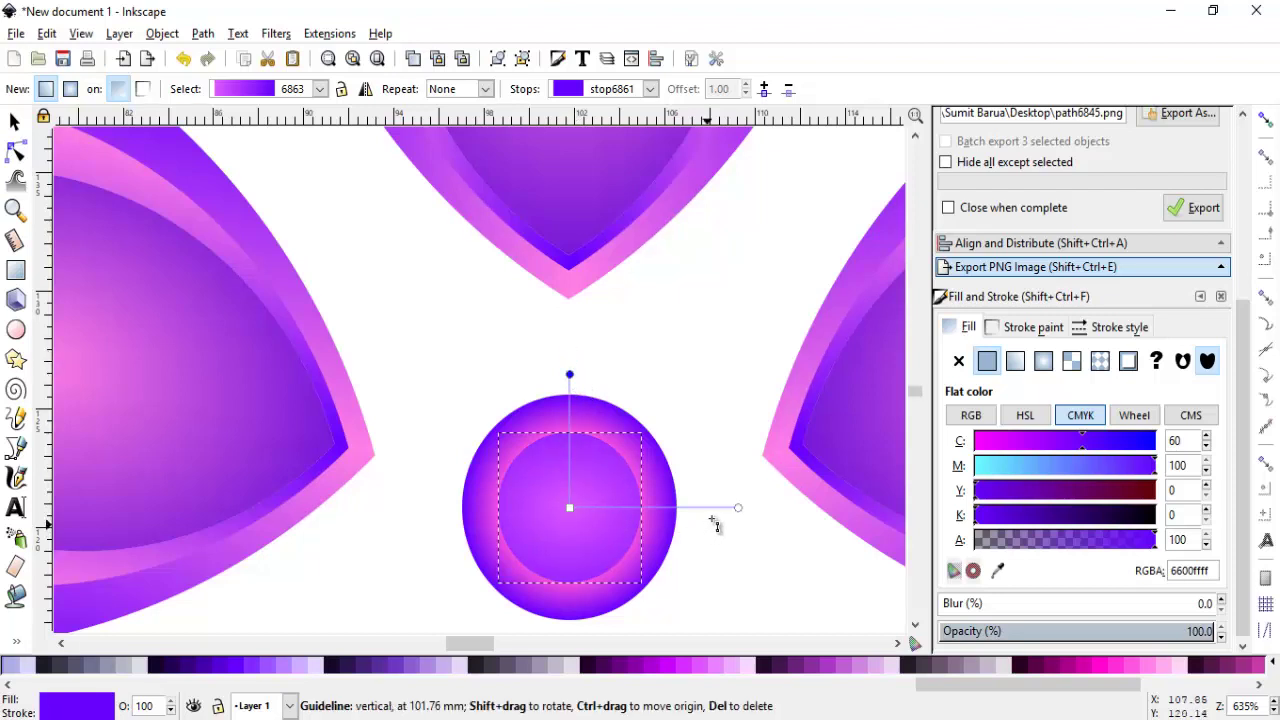
{"action": "left_click_drag", "start_coordinate": [738, 507], "coordinate": [720, 527]}
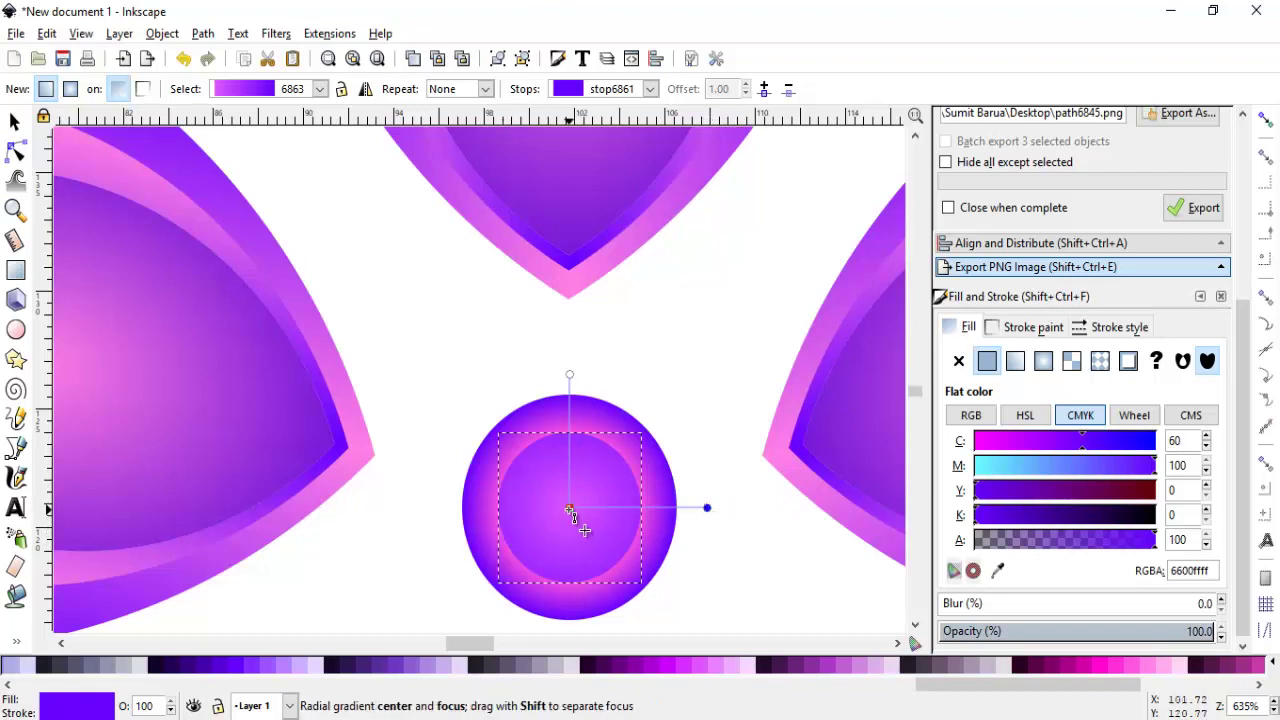
Try the lighter pink e580ff on the inner circle's centre gradient stop and set it back to dd55ff.
{"action": "left_click", "coordinate": [569, 508]}
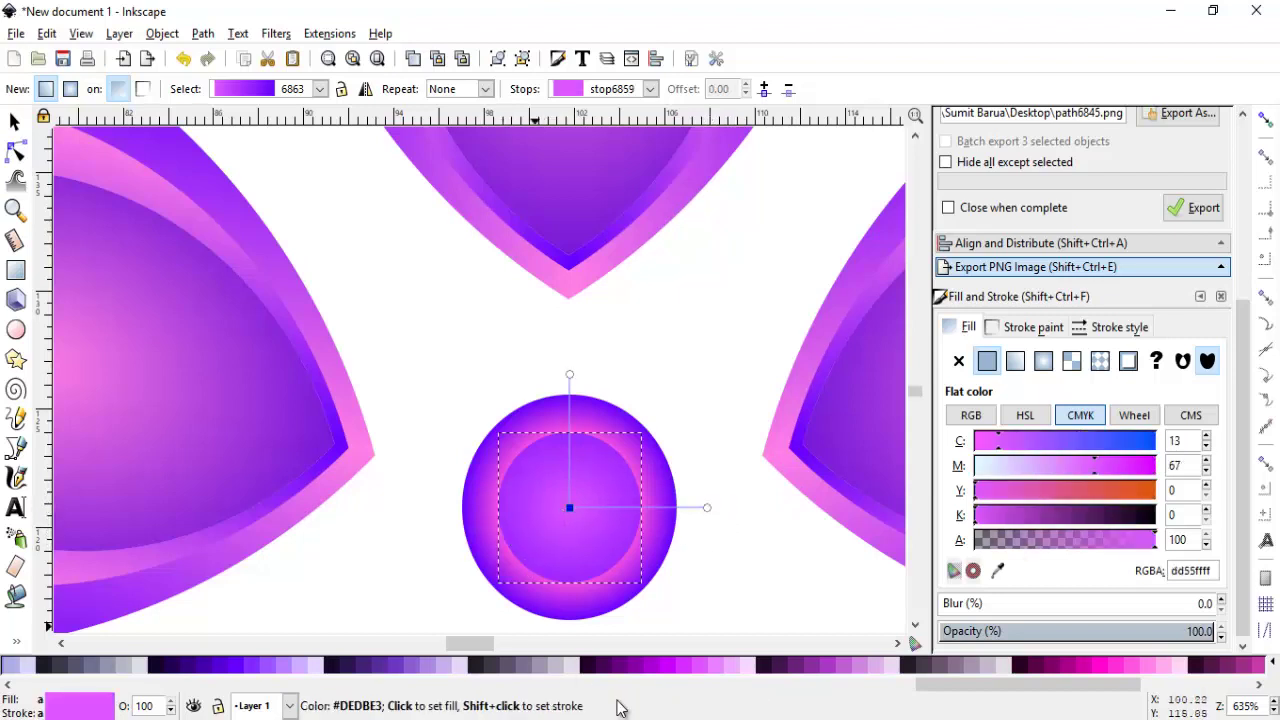
{"action": "left_click", "coordinate": [721, 663]}
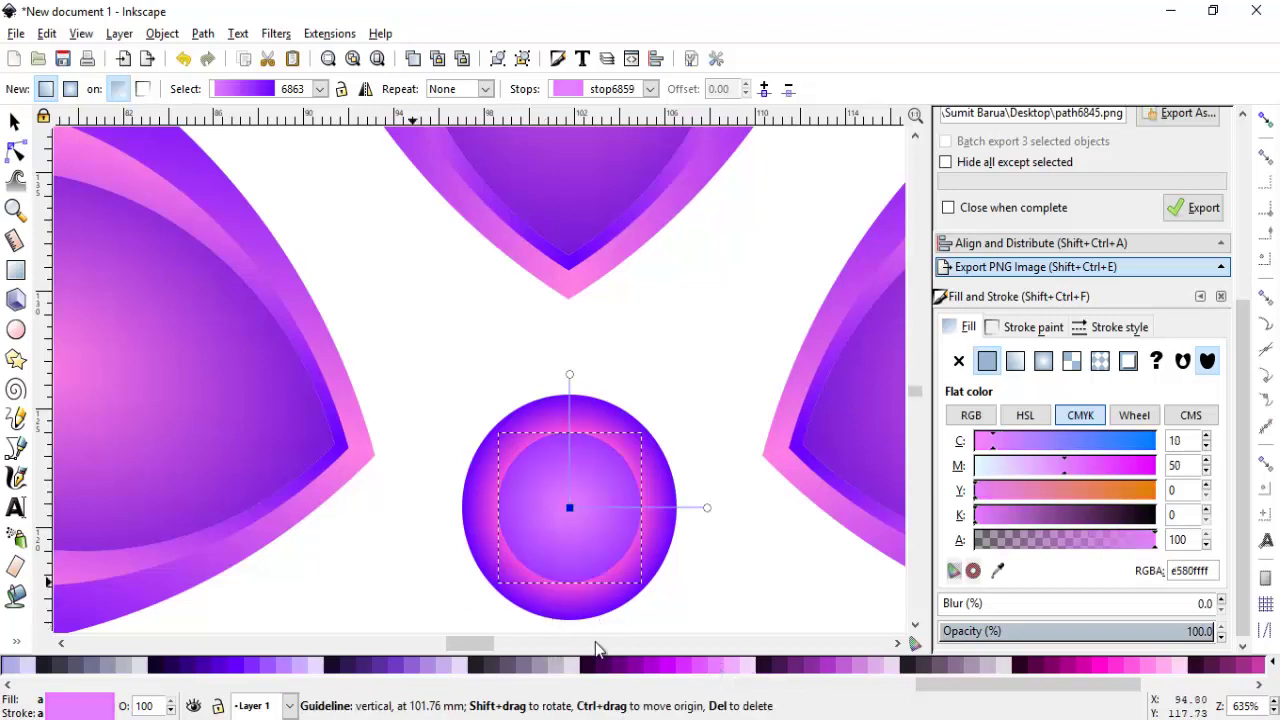
{"action": "left_click", "coordinate": [704, 669]}
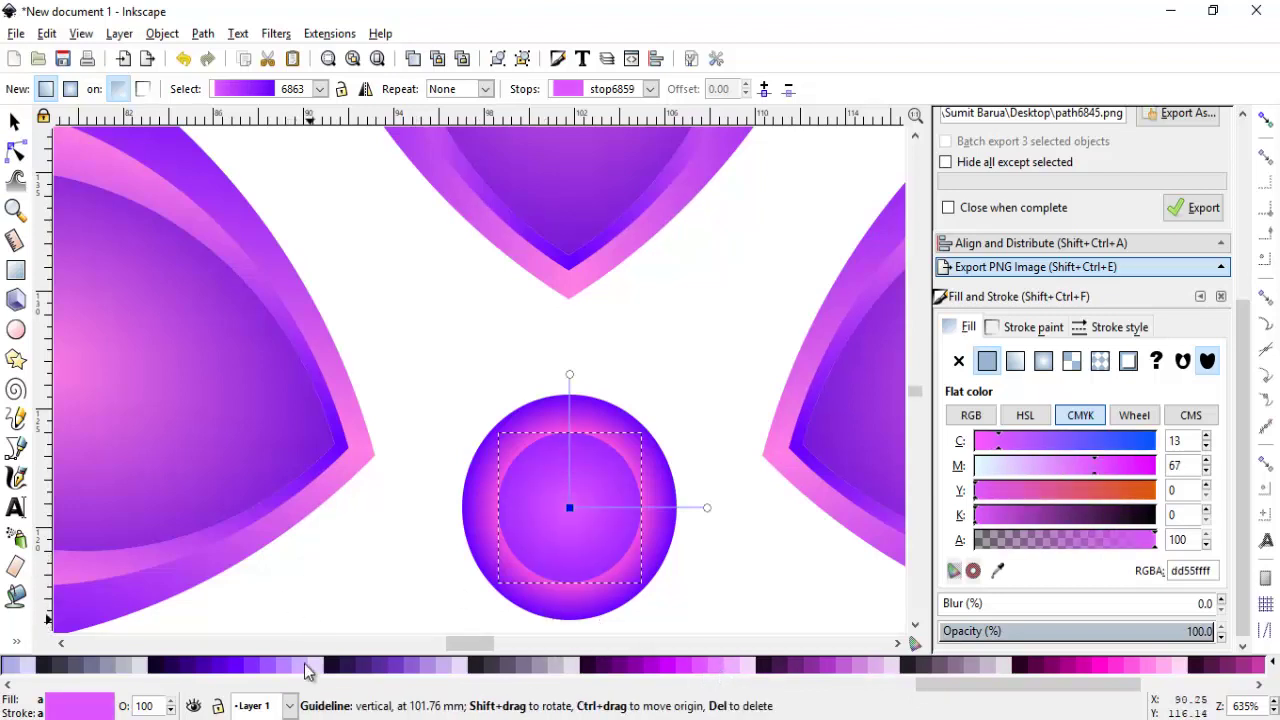
{"action": "left_click", "coordinate": [13, 122]}
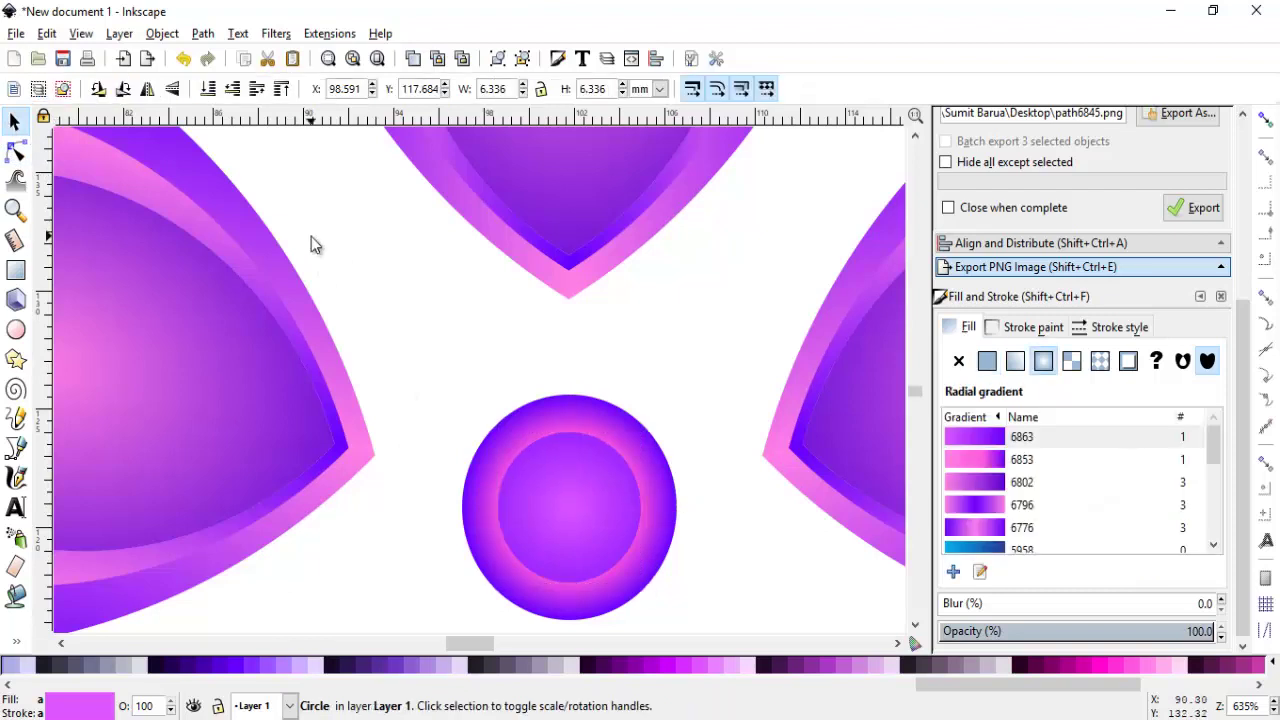
{"action": "left_click", "coordinate": [311, 237]}
Group the three petals and the two centre circles into a single object.
{"action": "key", "text": "minus"}
{"action": "key", "text": "minus"}
{"action": "key", "text": "minus"}
{"action": "key", "text": "minus"}
{"action": "key", "text": "minus"}
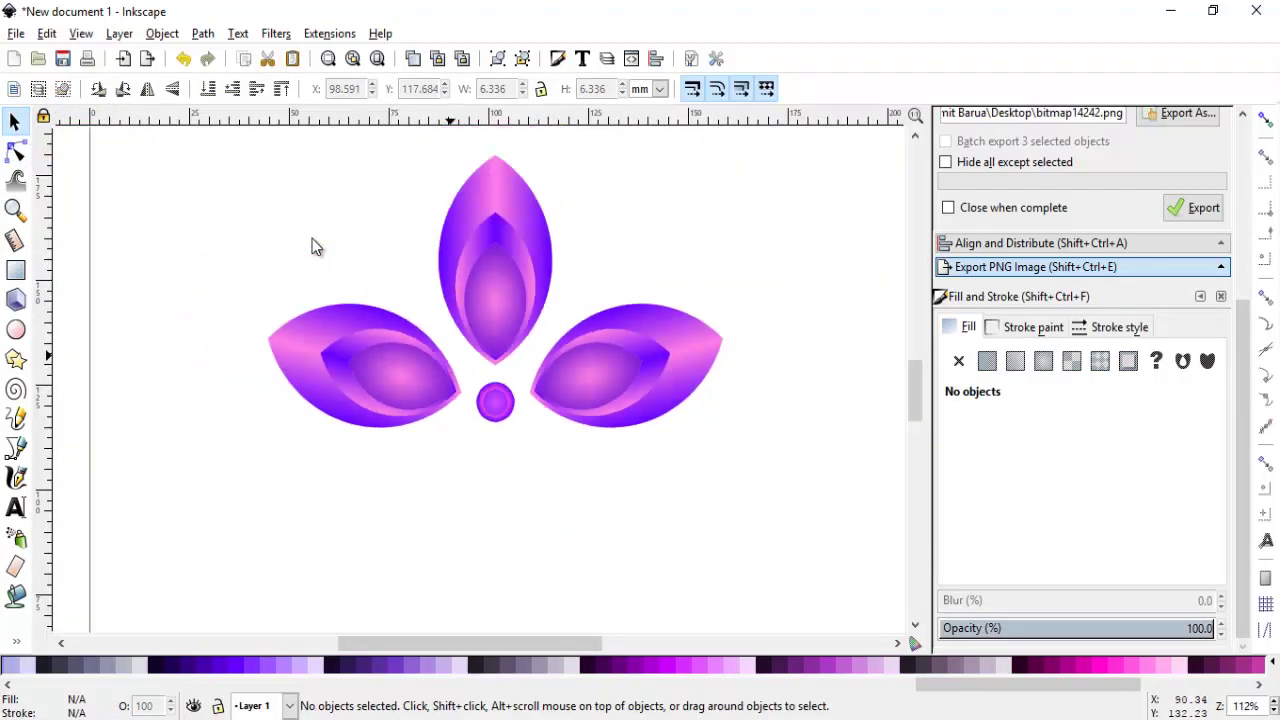
{"action": "scroll", "coordinate": [312, 238], "scroll_direction": "up", "scroll_amount": 3}
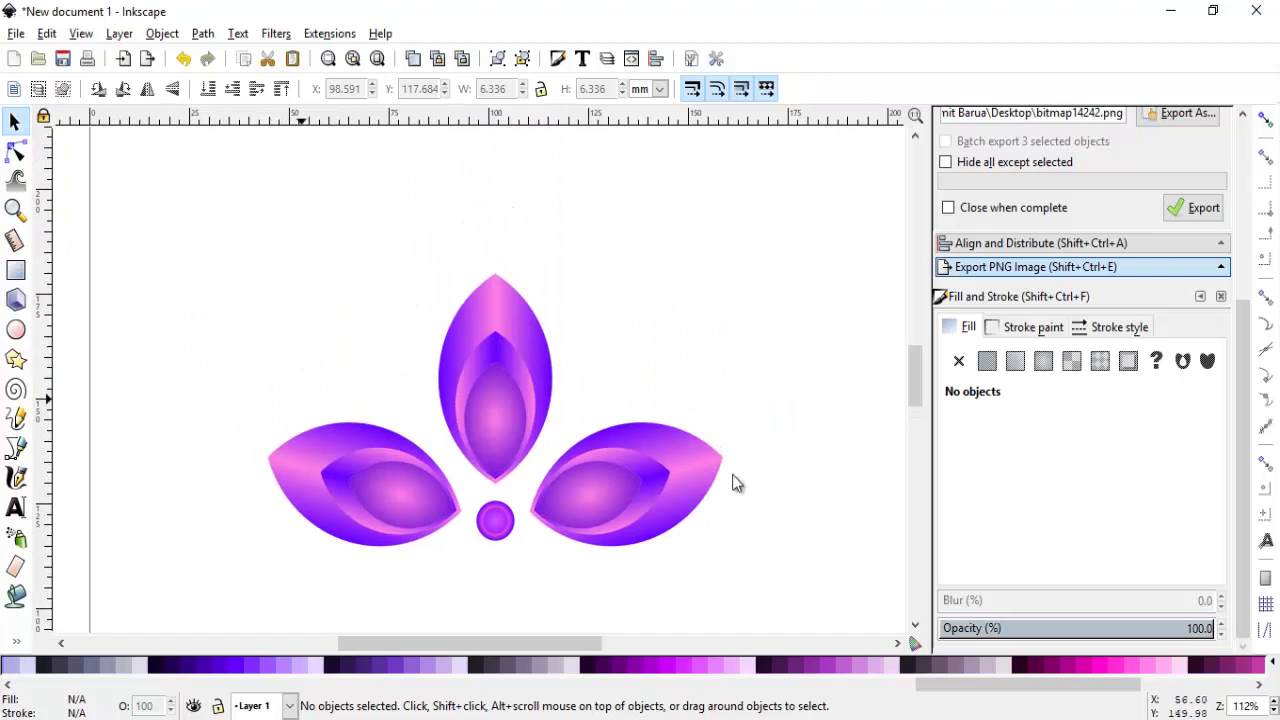
{"action": "left_click_drag", "start_coordinate": [133, 228], "coordinate": [840, 593]}
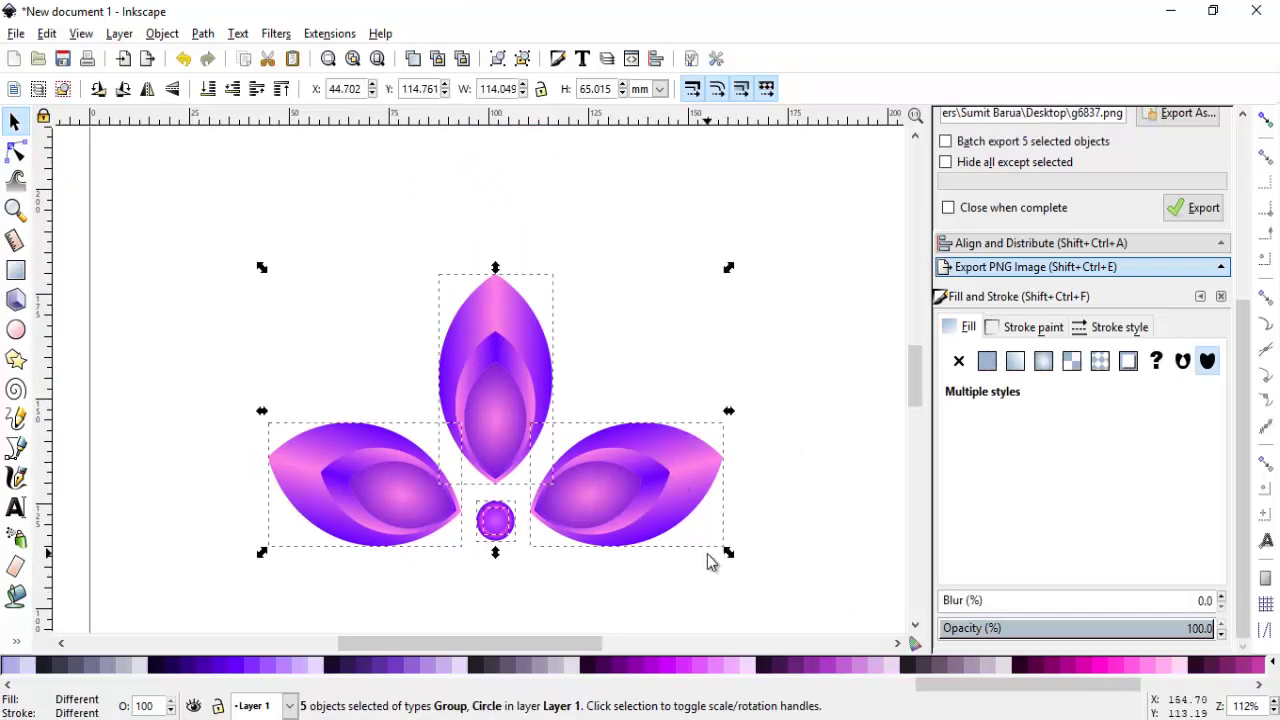
{"action": "key", "text": "ctrl"}
{"action": "key", "text": "ctrl+g"}
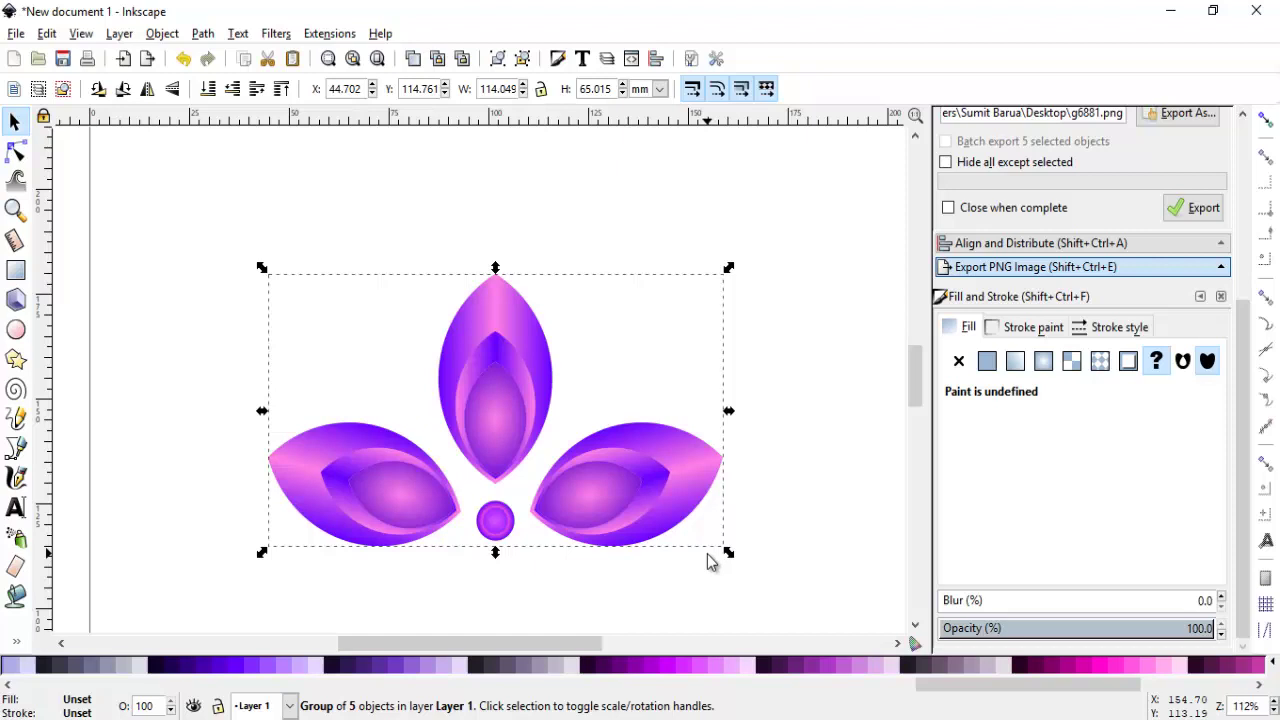
{"action": "key", "text": "minus"}
{"action": "key", "text": "minus"}
{"action": "key", "text": "minus"}
{"action": "key", "text": "minus"}
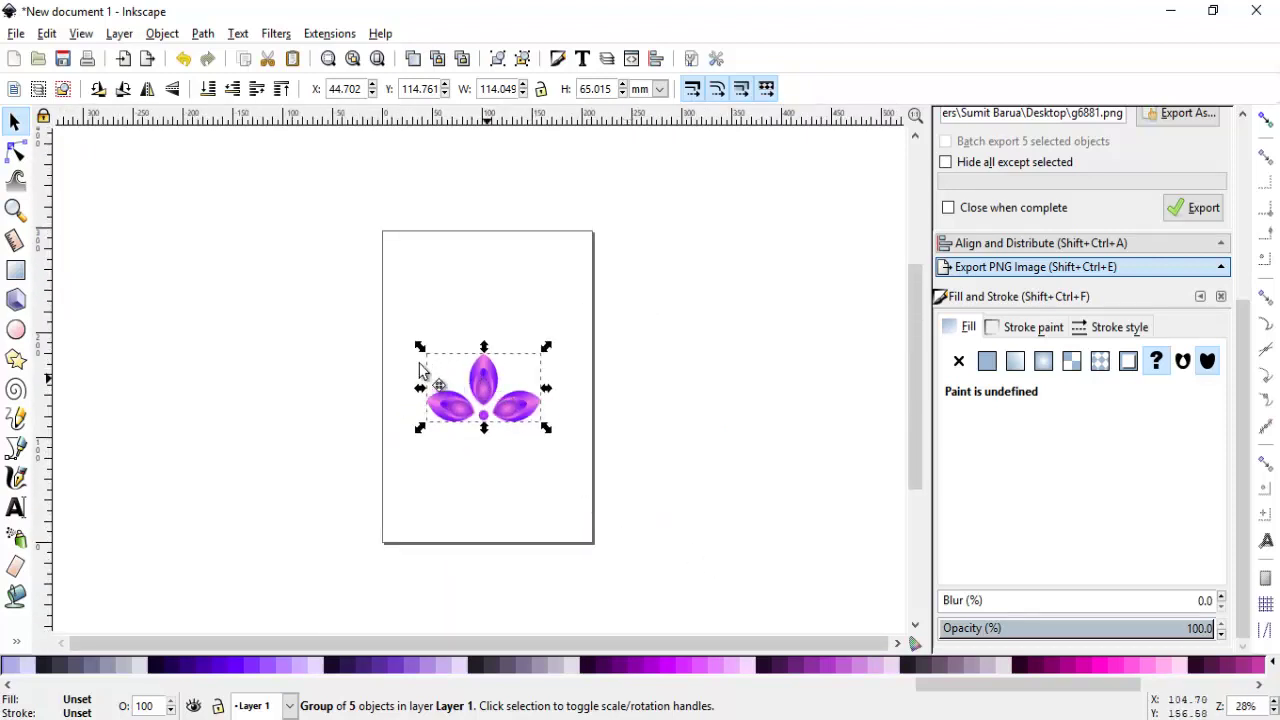
Move the flower group off the page and draw a rectangle about 214 × 303 mm covering the whole page.
{"action": "left_click_drag", "start_coordinate": [486, 376], "coordinate": [193, 336]}
{"action": "left_click", "coordinate": [309, 448]}
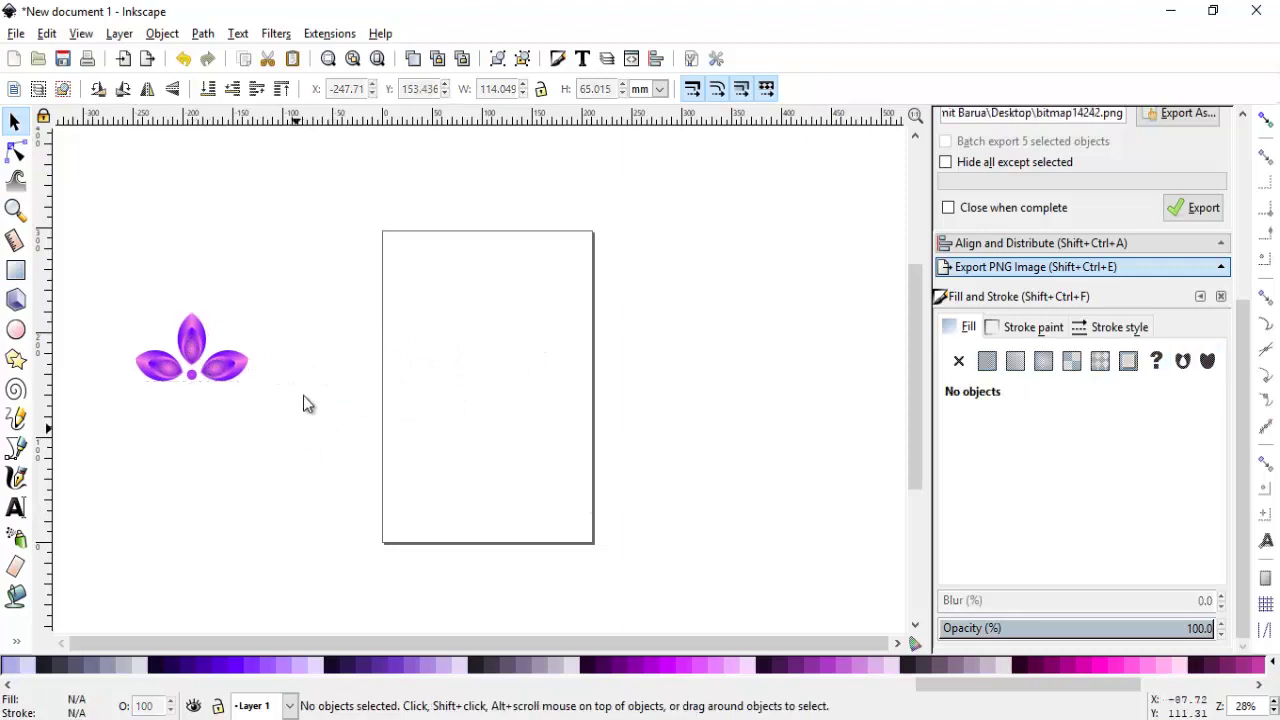
{"action": "left_click", "coordinate": [17, 271]}
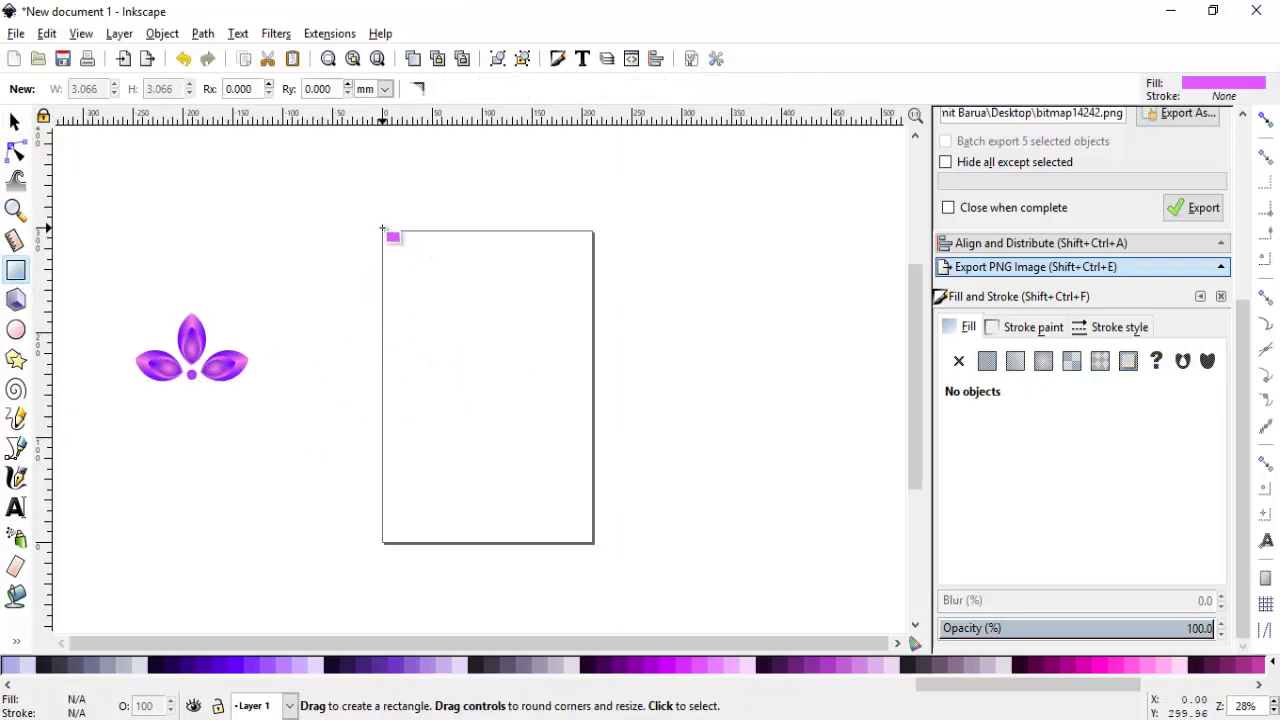
{"action": "mouse_move", "coordinate": [382, 229]}
{"action": "left_mouse_down"}
{"action": "mouse_move", "coordinate": [521, 407]}
{"action": "mouse_move", "coordinate": [596, 545]}
{"action": "left_mouse_up"}
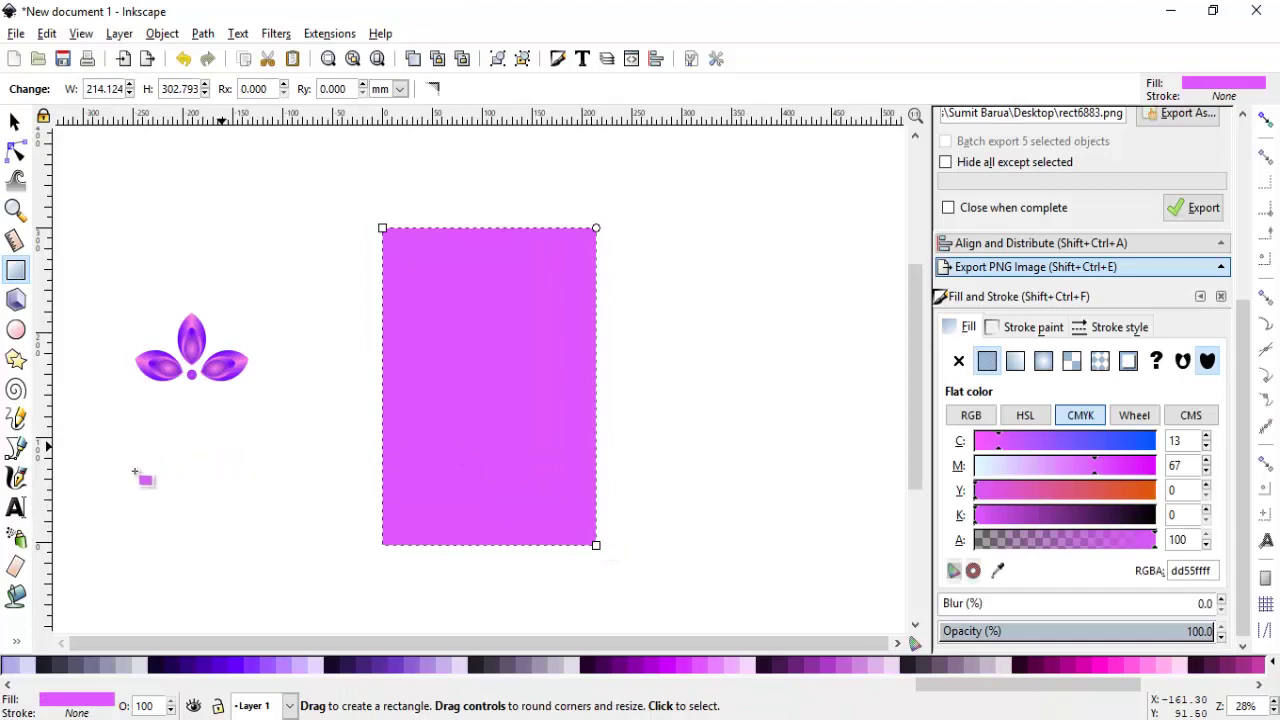
Fill the page-sized rectangle with a radial gradient from light pink eeaaff at the centre to opaque e580ff at the edge.
{"action": "left_click", "coordinate": [1044, 362]}
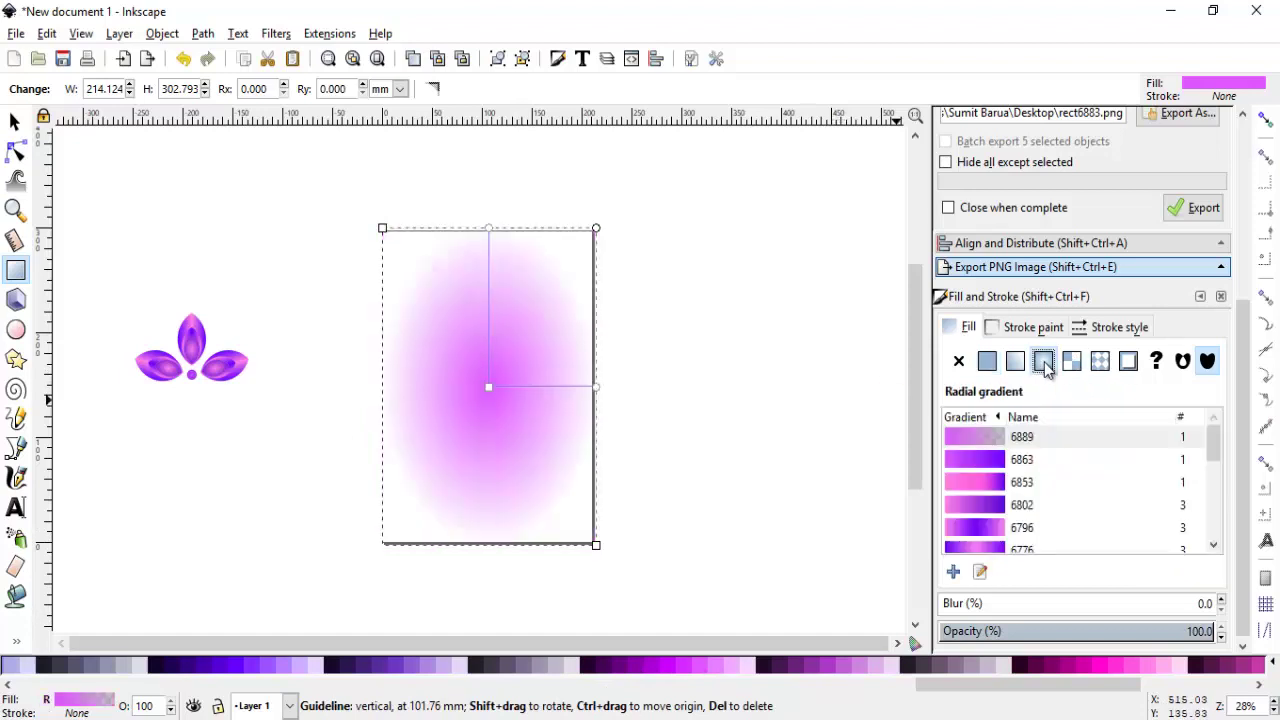
{"action": "left_click", "coordinate": [488, 387]}
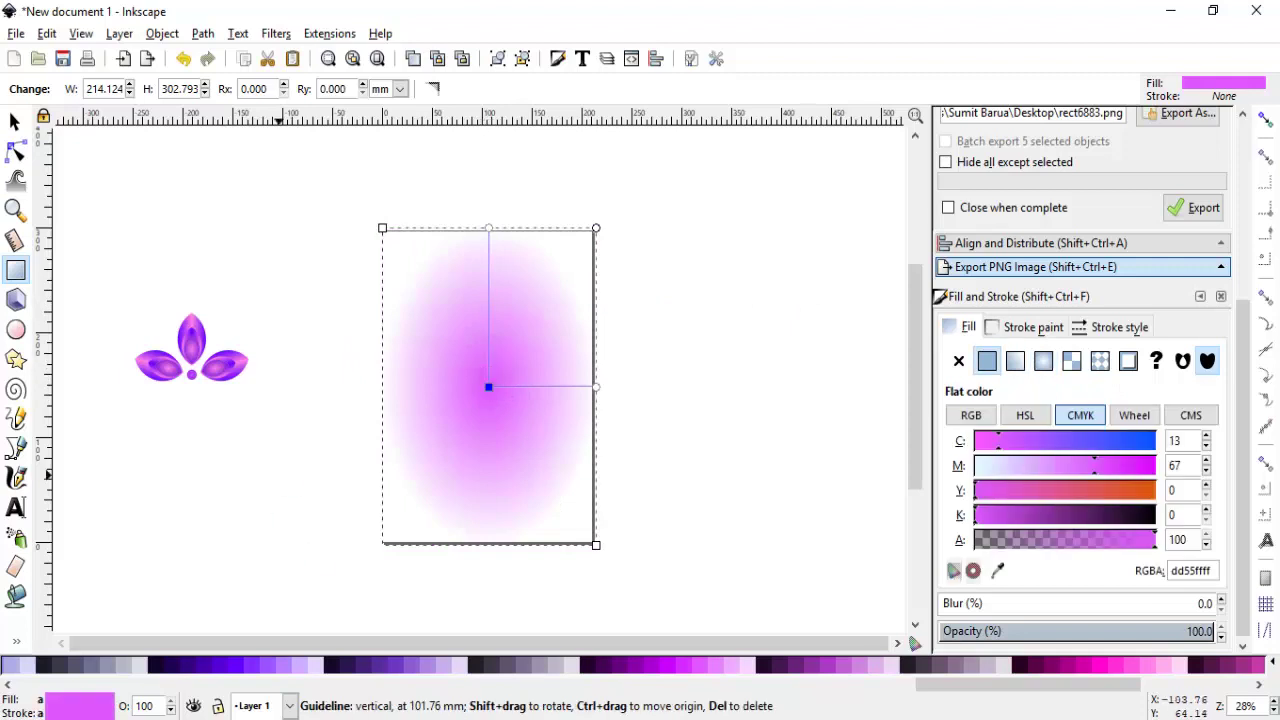
{"action": "left_click", "coordinate": [730, 675]}
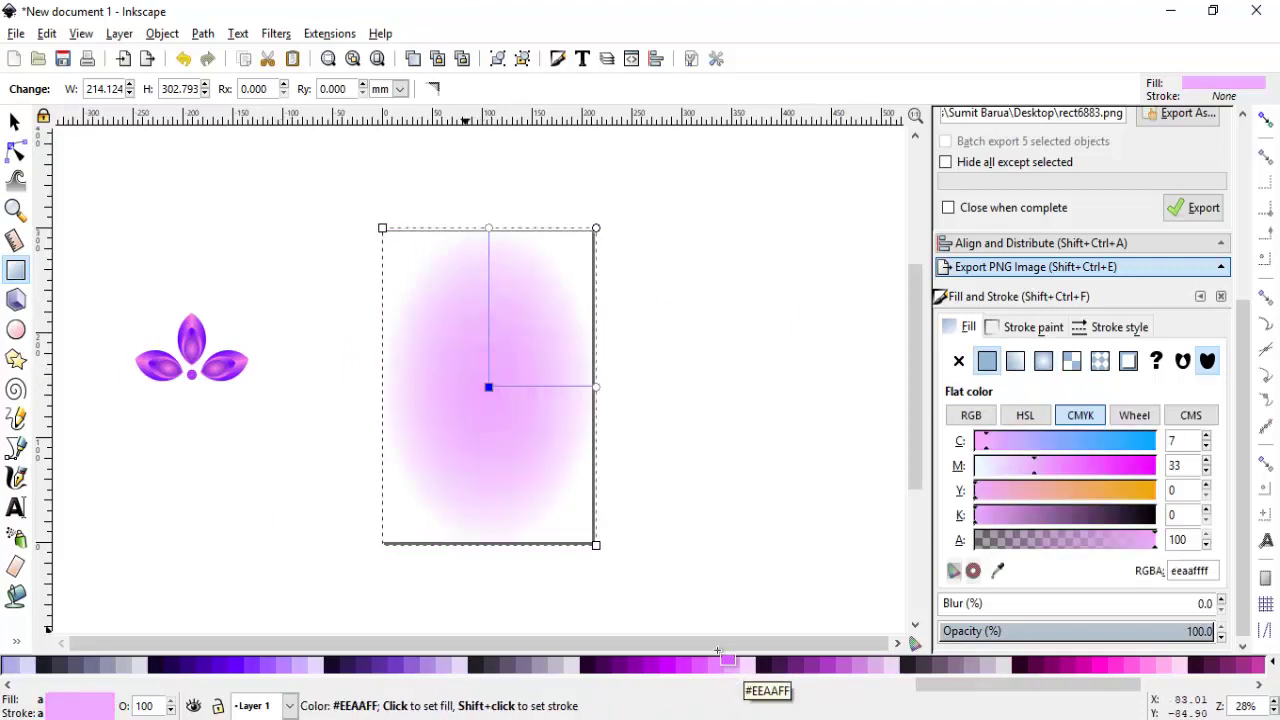
{"action": "left_click_drag", "start_coordinate": [730, 675], "coordinate": [598, 385]}
{"action": "left_click", "coordinate": [597, 387]}
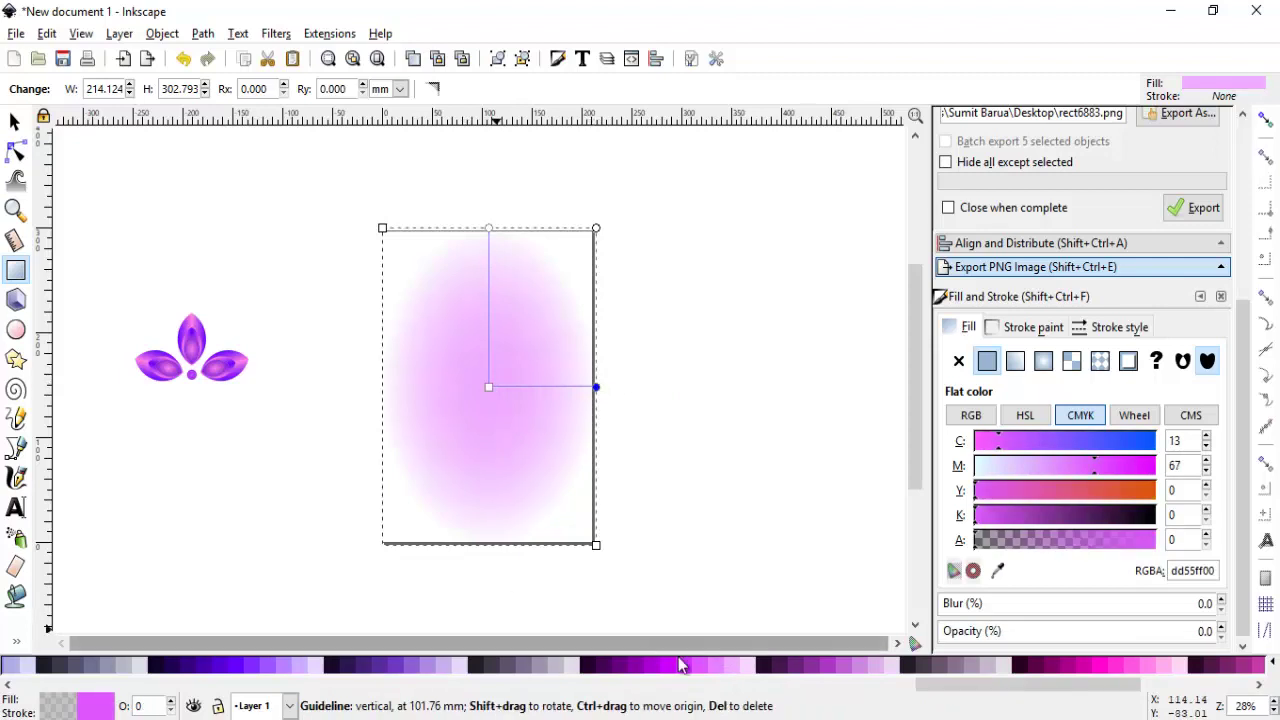
{"action": "left_click", "coordinate": [703, 672]}
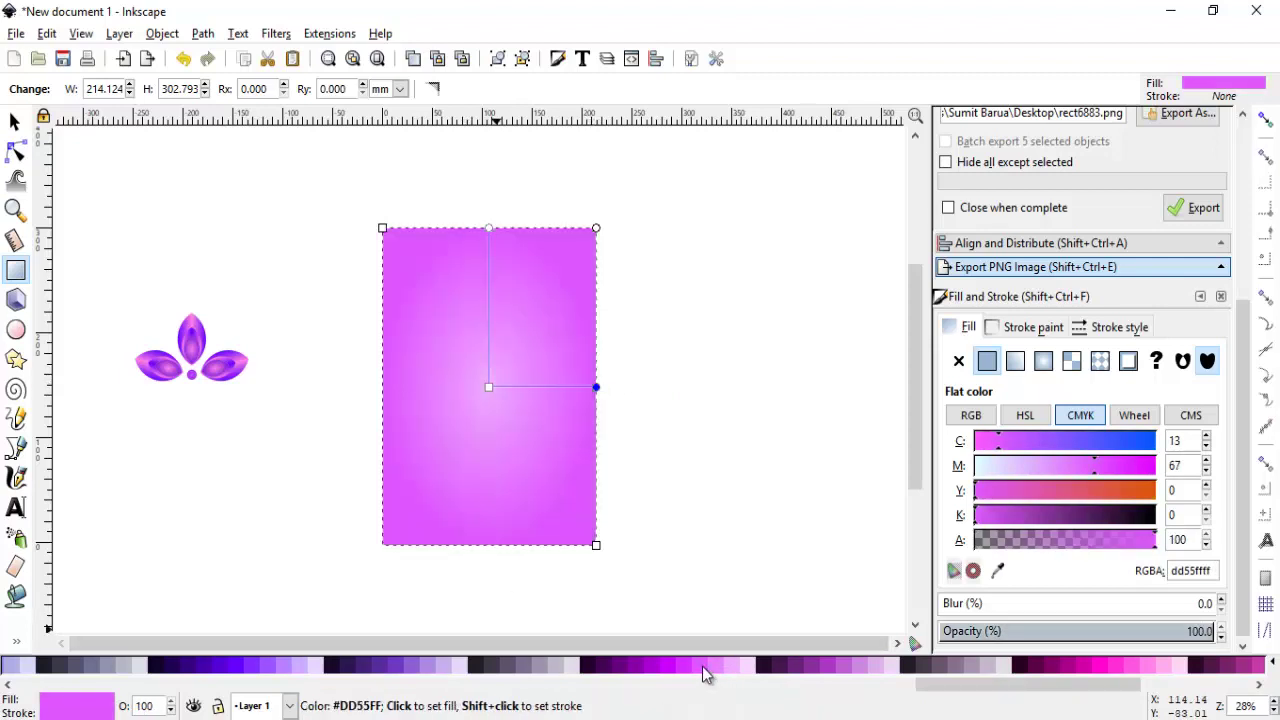
{"action": "left_click", "coordinate": [712, 667]}
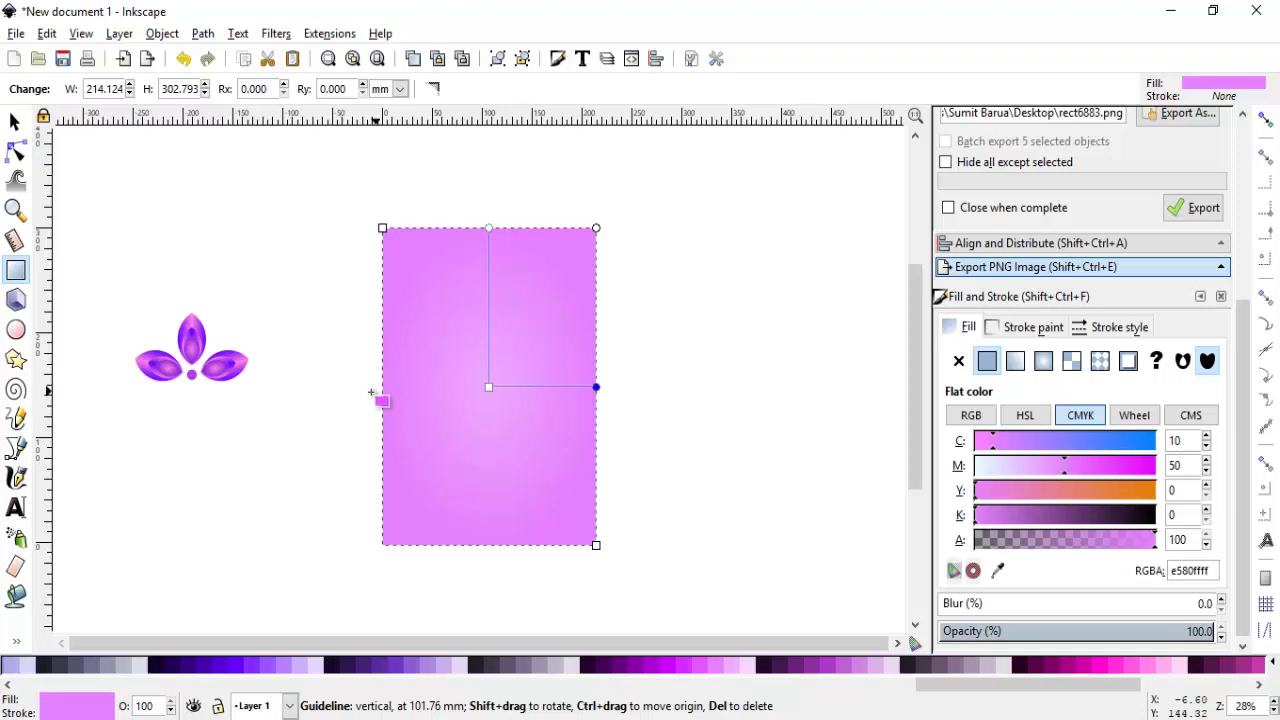
{"action": "left_click", "coordinate": [15, 121]}
{"action": "left_click", "coordinate": [290, 460]}
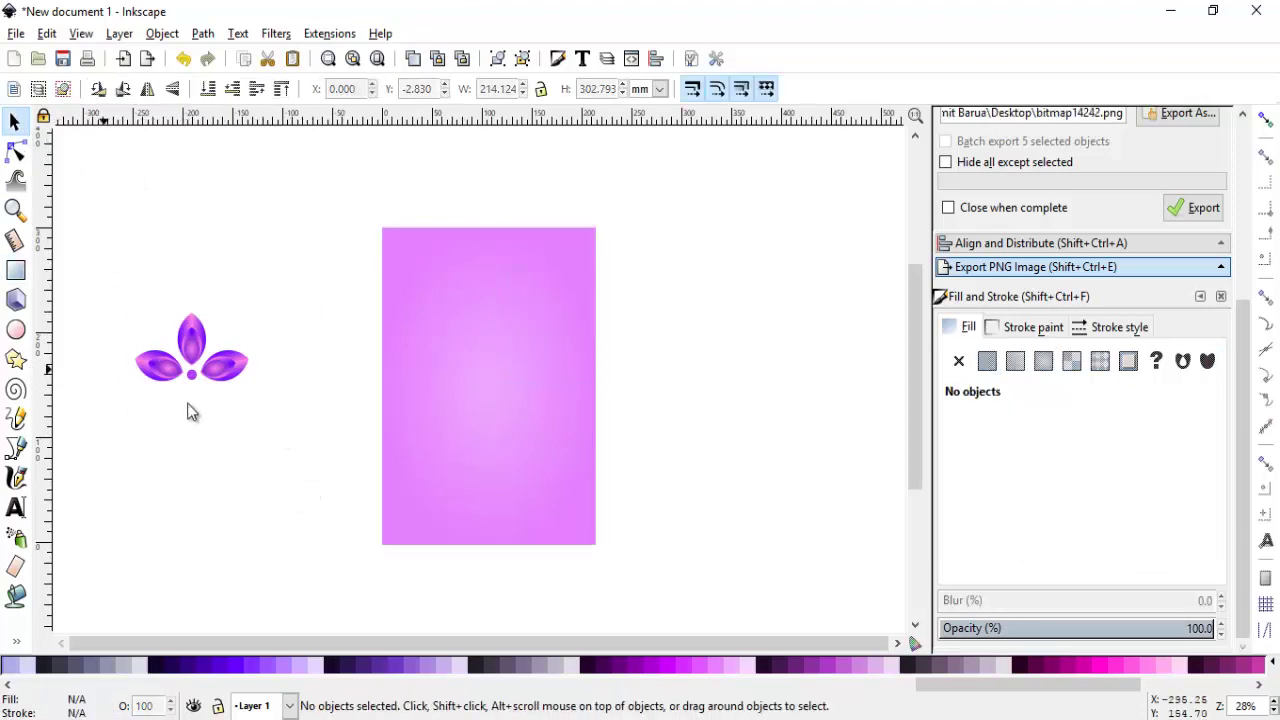
Place the flower group on top of the background rectangle and enlarge it proportionally to about 165 × 94 mm.
{"action": "left_click_drag", "start_coordinate": [222, 374], "coordinate": [515, 389]}
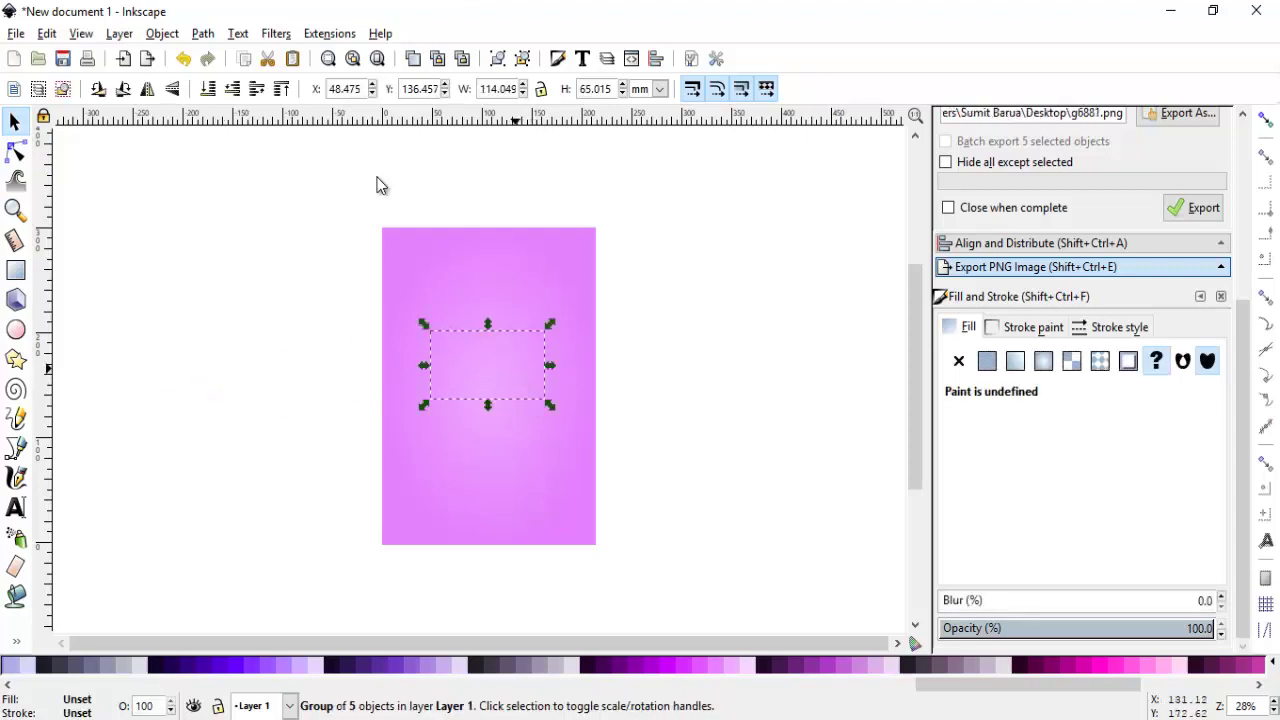
{"action": "left_click", "coordinate": [281, 89]}
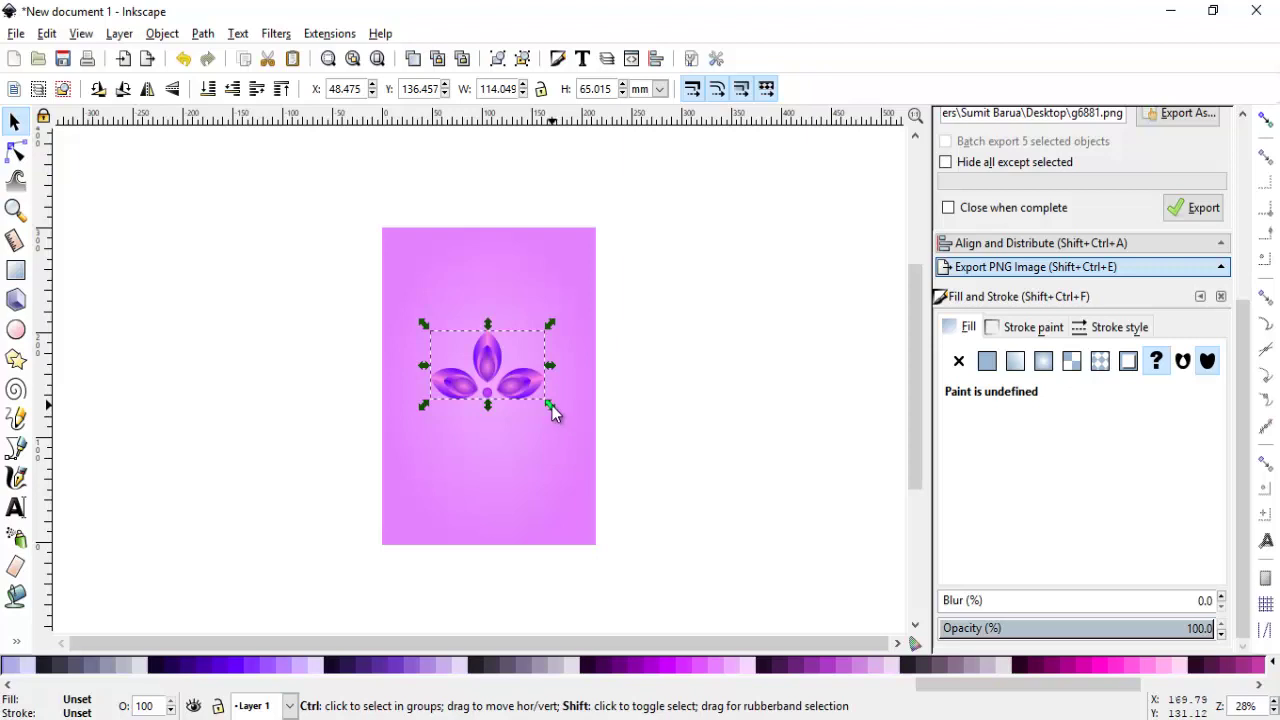
{"action": "mouse_move", "coordinate": [551, 407]}
{"action": "left_mouse_down"}
{"action": "mouse_move", "coordinate": [576, 438]}
{"action": "mouse_move", "coordinate": [538, 401]}
{"action": "left_mouse_up"}
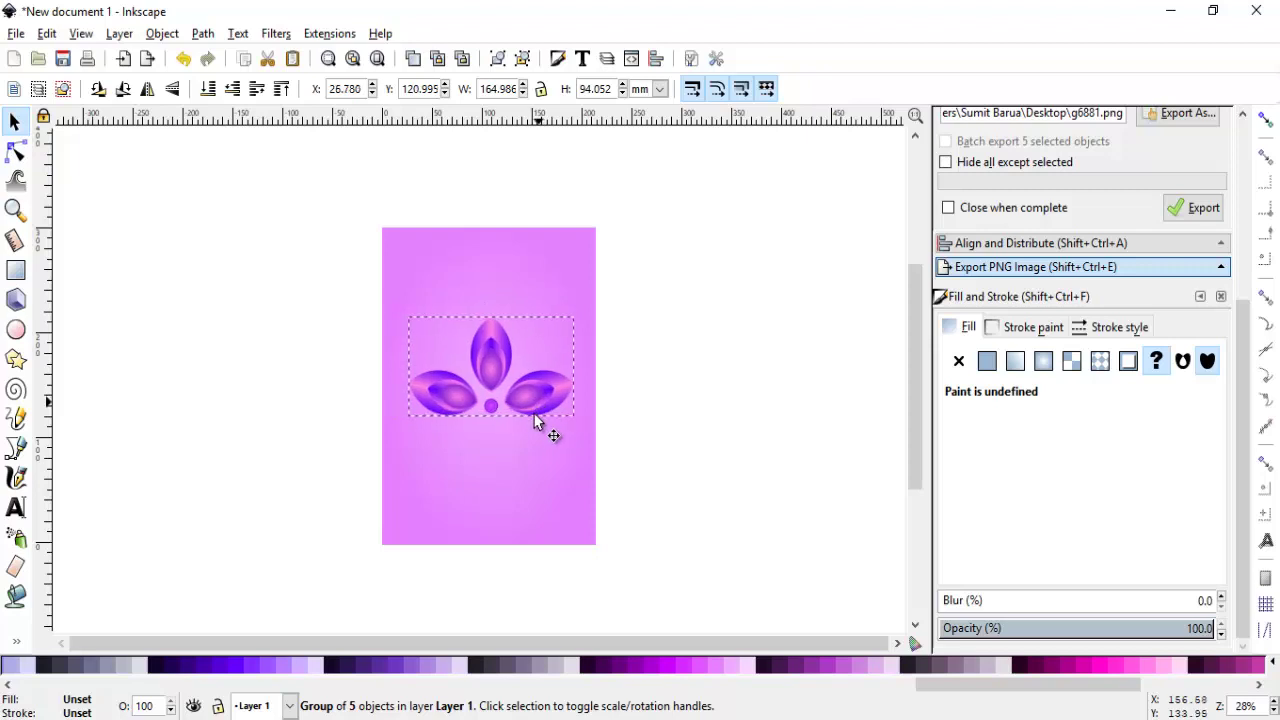
Place a duplicate of the flower group, filled with flat pink ff2ad4, directly behind the original flower.
{"action": "key", "text": "plus"}
{"action": "key", "text": "plus"}
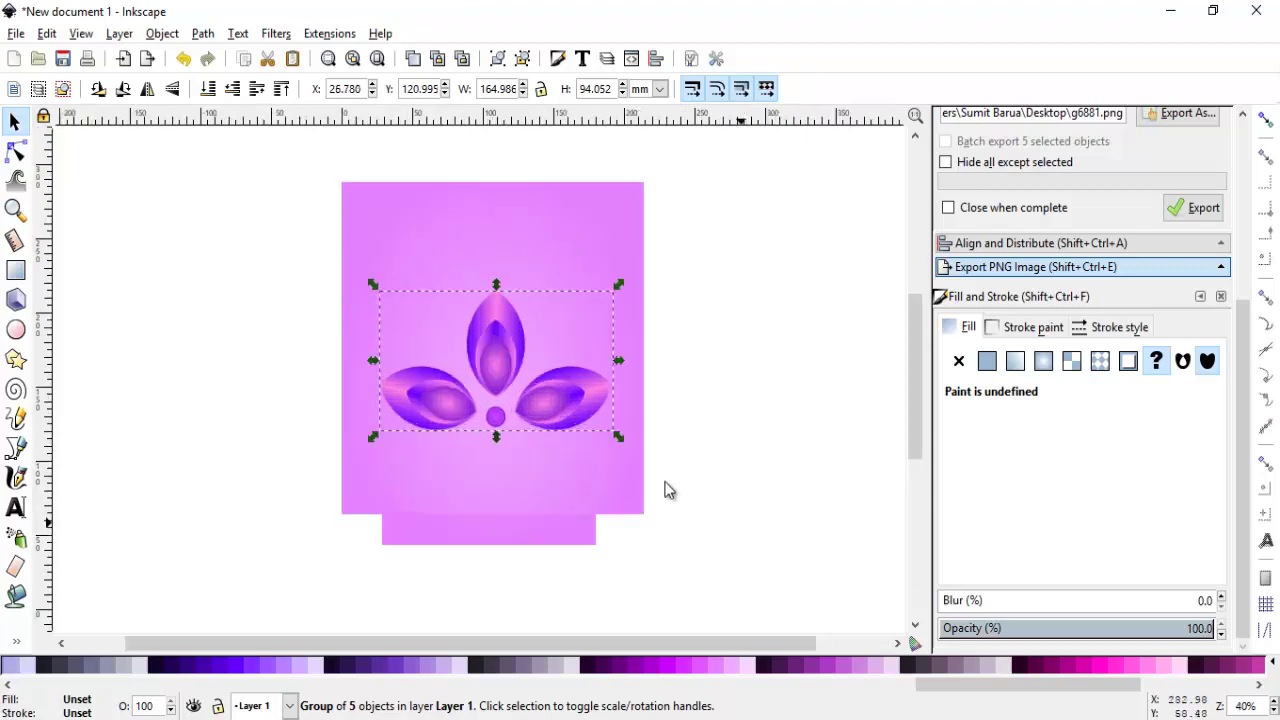
{"action": "key", "text": "plus"}
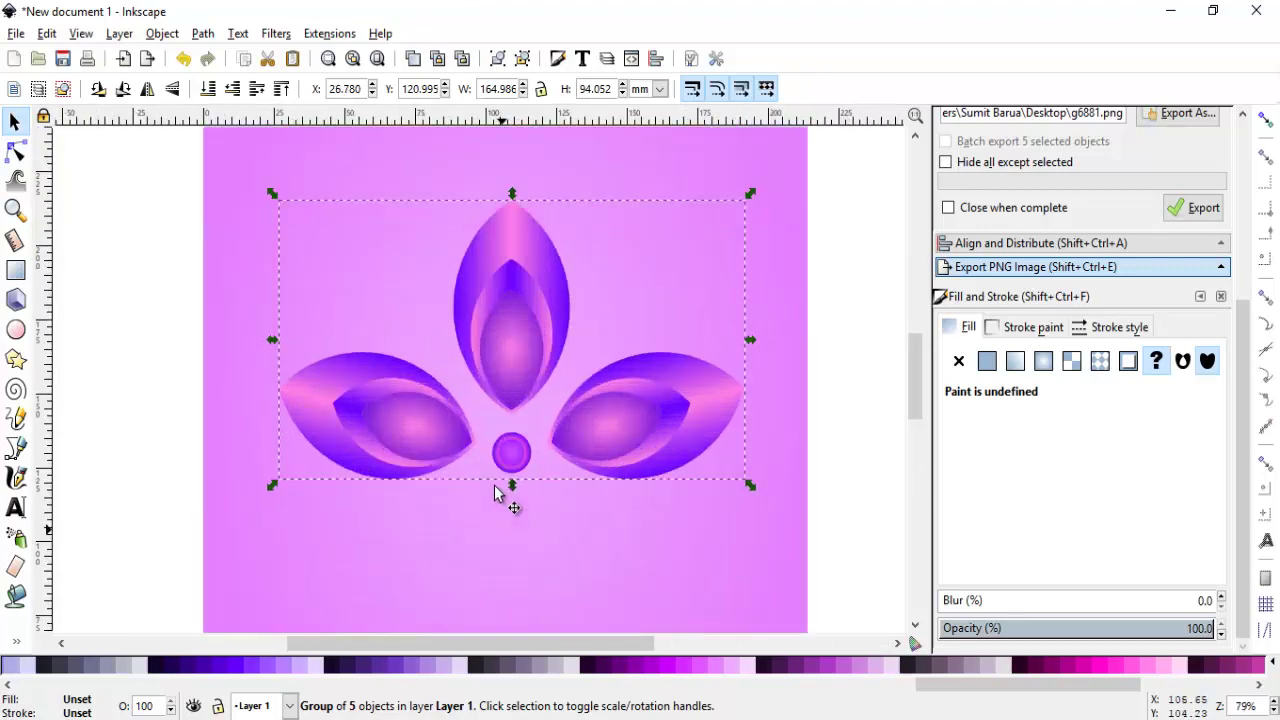
{"action": "right_click", "coordinate": [519, 312]}
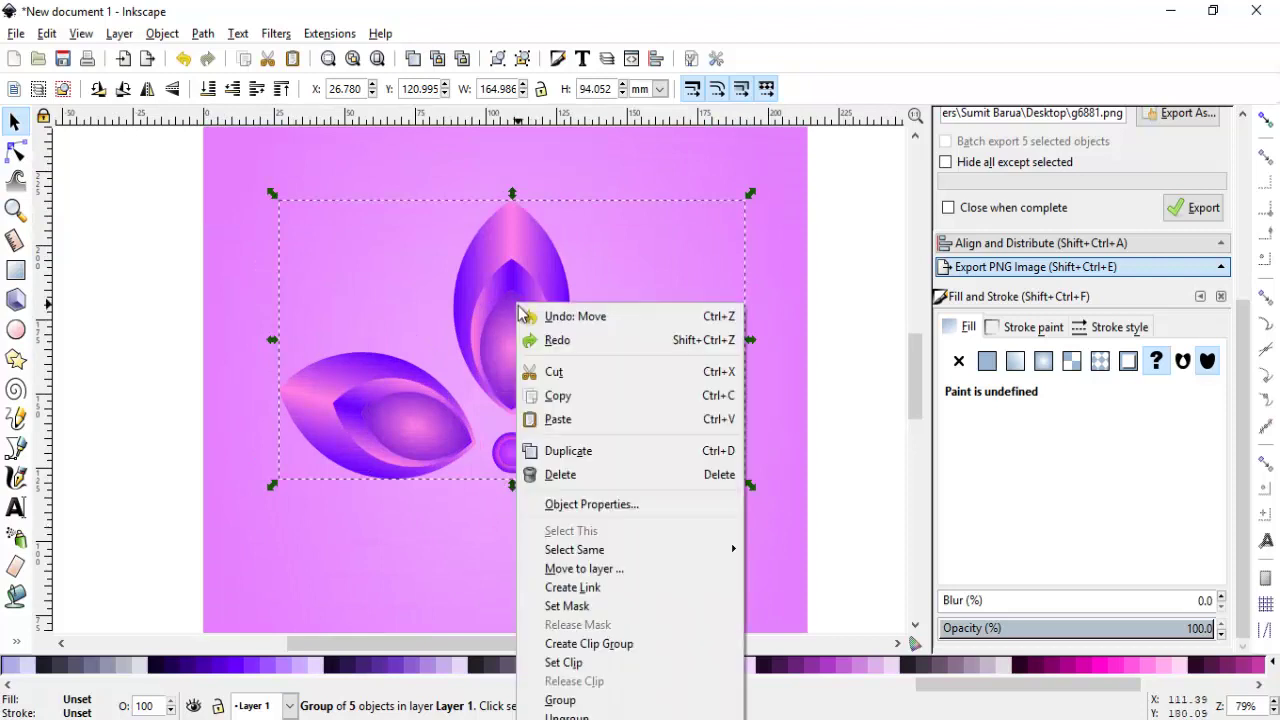
{"action": "left_click", "coordinate": [557, 458]}
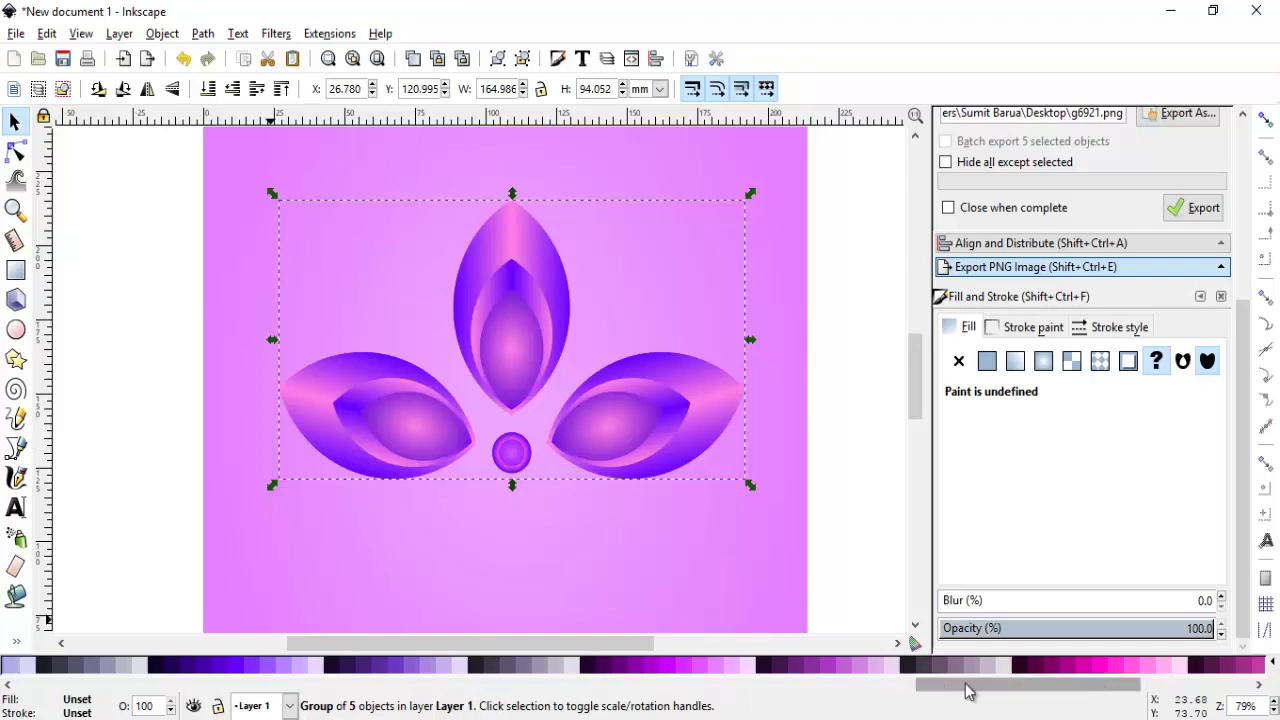
{"action": "left_click", "coordinate": [1114, 666]}
{"action": "left_click", "coordinate": [1115, 668]}
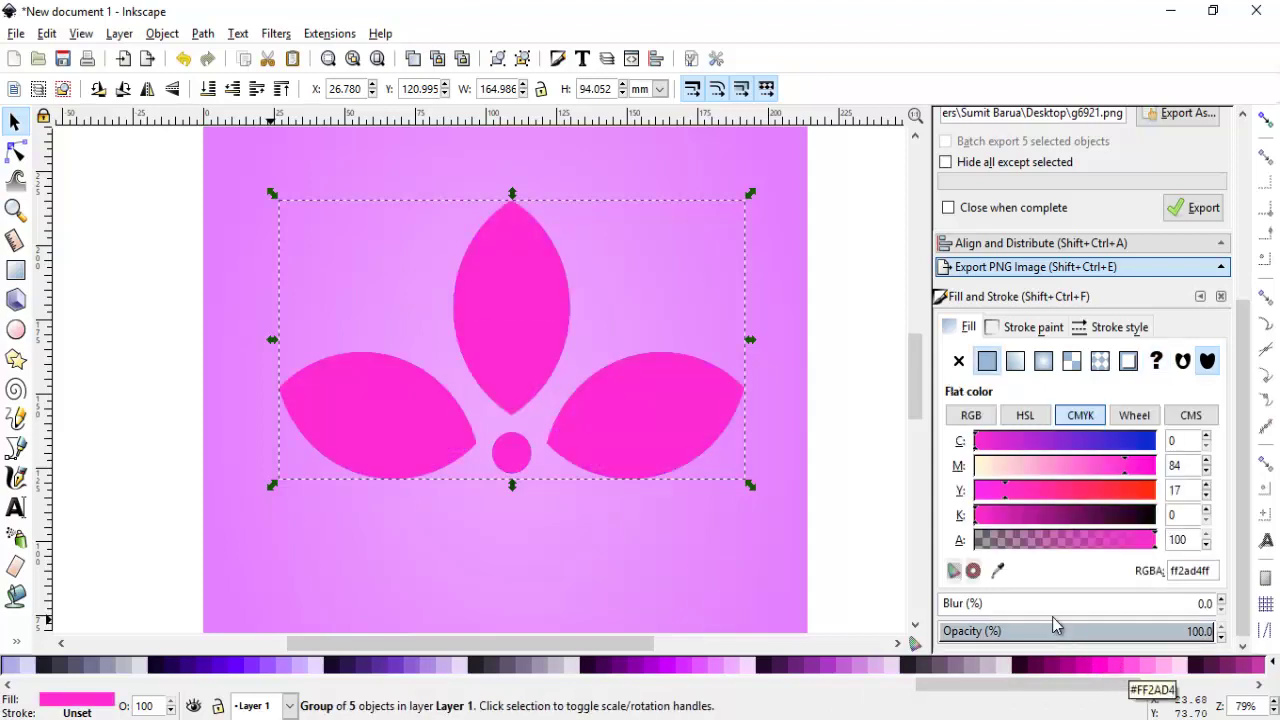
{"action": "left_click", "coordinate": [231, 89]}
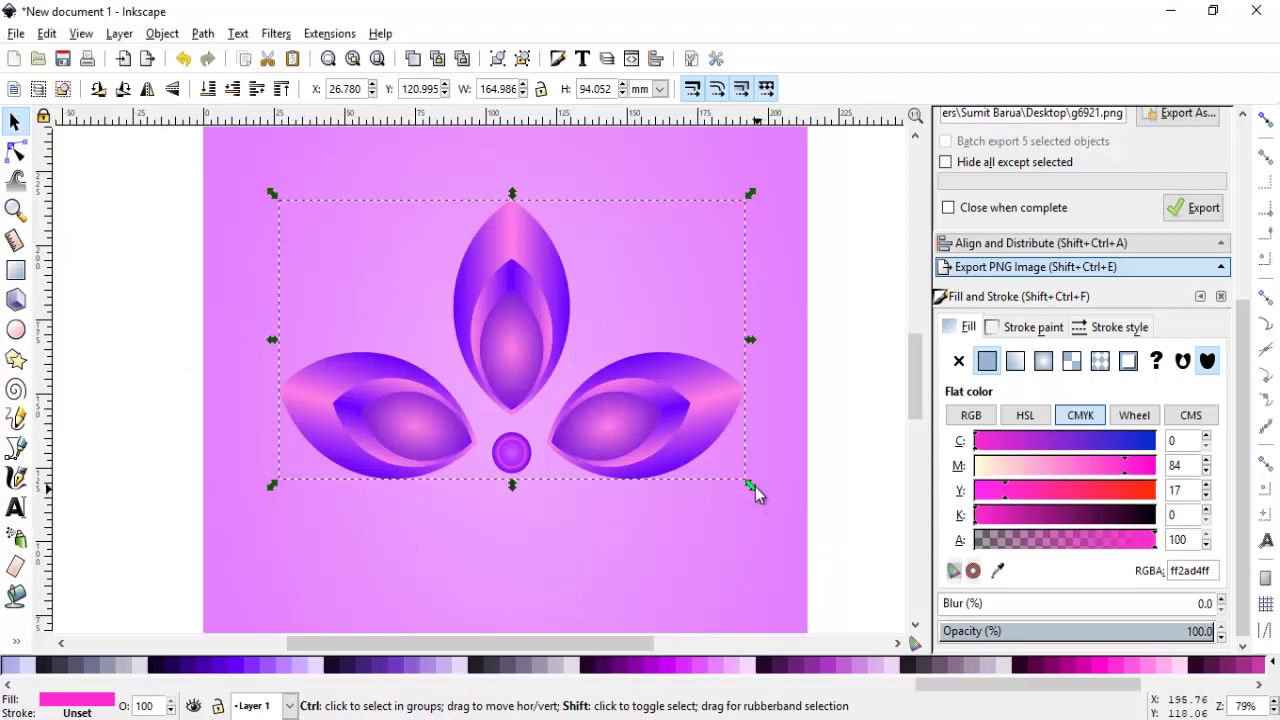
Enlarge the pink copy around its centre to about 177 × 101 mm and blur it by 4.5%.
{"action": "left_click_drag", "start_coordinate": [755, 492], "coordinate": [768, 512]}
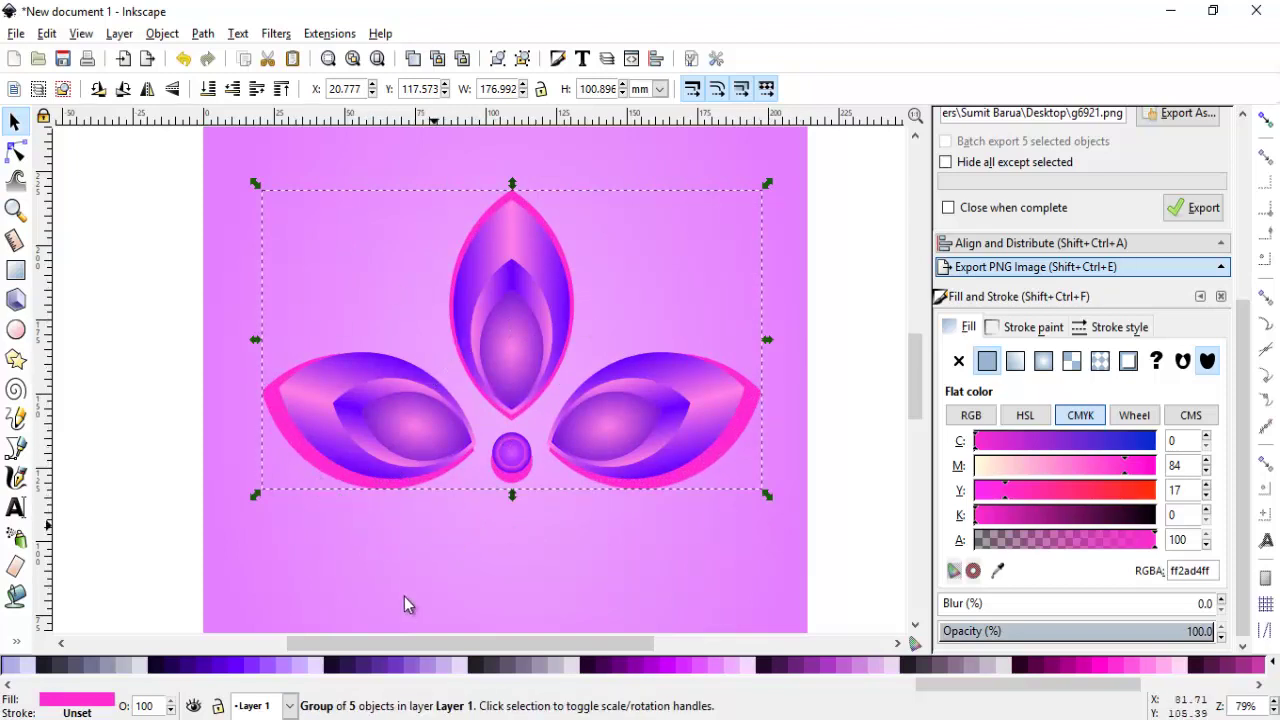
{"action": "left_click_drag", "start_coordinate": [1242, 412], "coordinate": [1244, 447]}
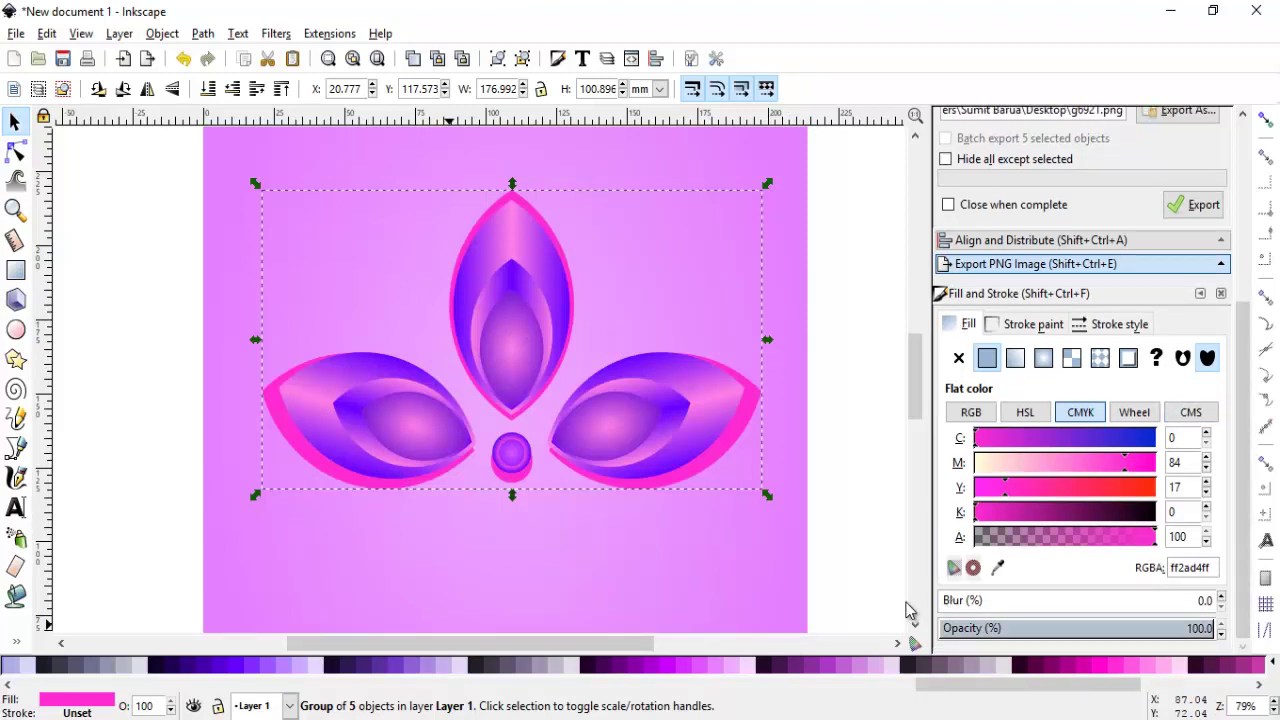
{"action": "left_click_drag", "start_coordinate": [956, 601], "coordinate": [962, 601]}
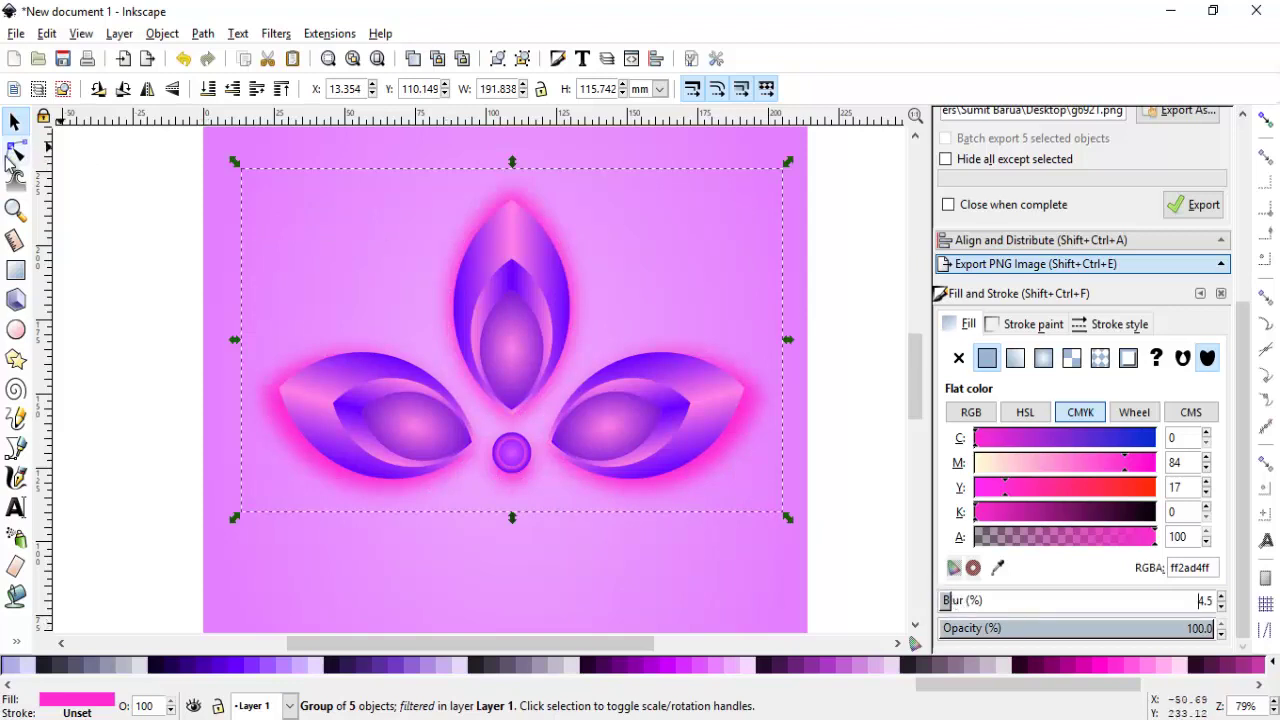
{"action": "left_click", "coordinate": [68, 258]}
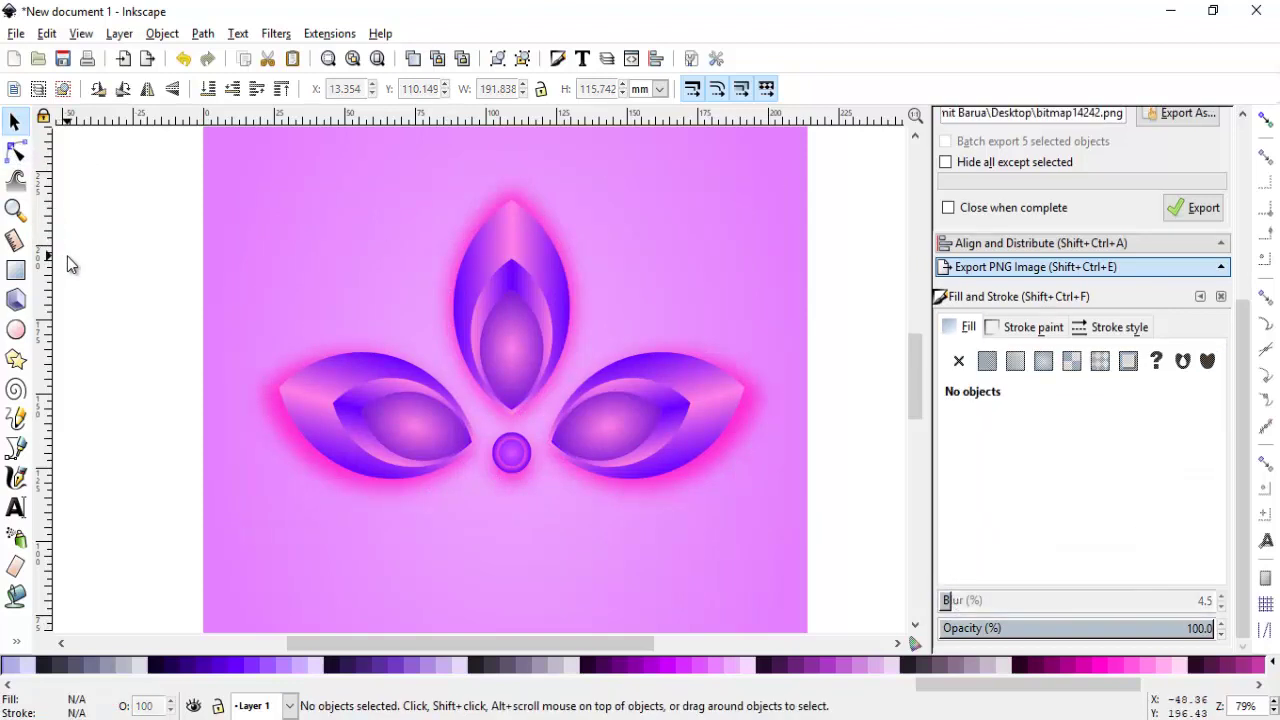
Group the background rectangle, the blurred pink copy and the flower into a single object.
{"action": "key", "text": "minus"}
{"action": "key", "text": "minus"}
{"action": "key", "text": "minus"}
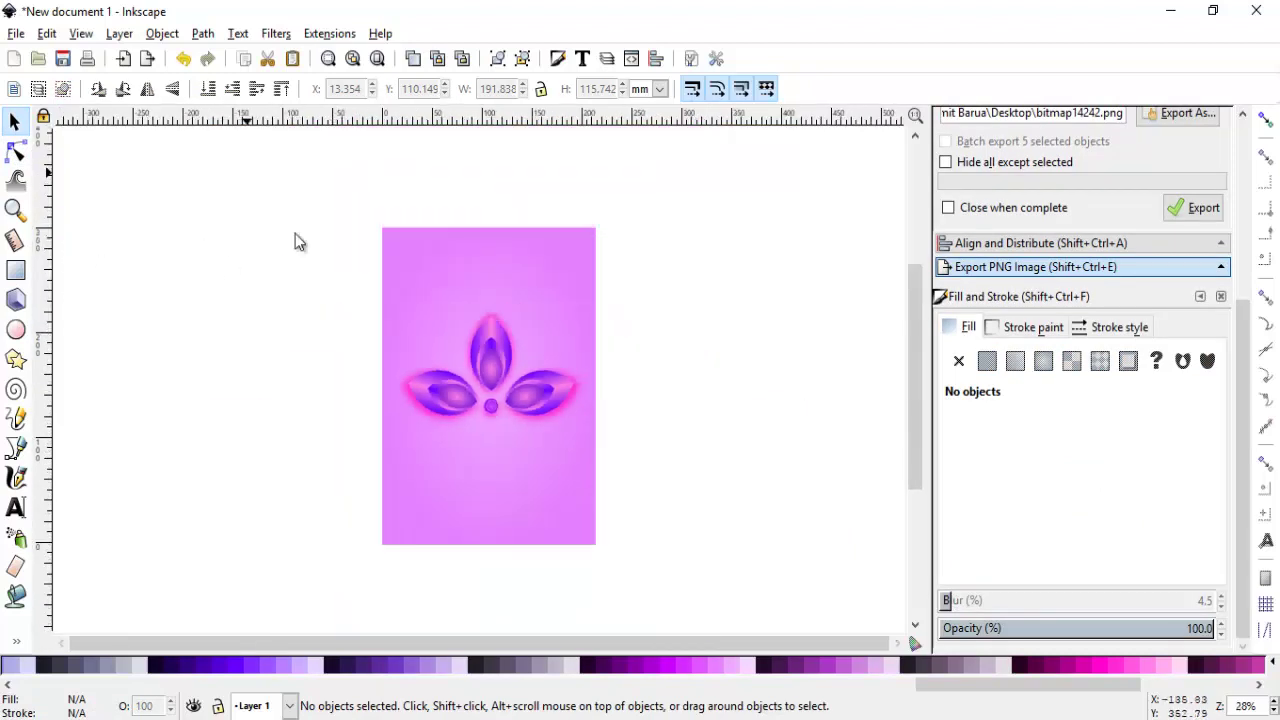
{"action": "left_click_drag", "start_coordinate": [254, 181], "coordinate": [761, 586]}
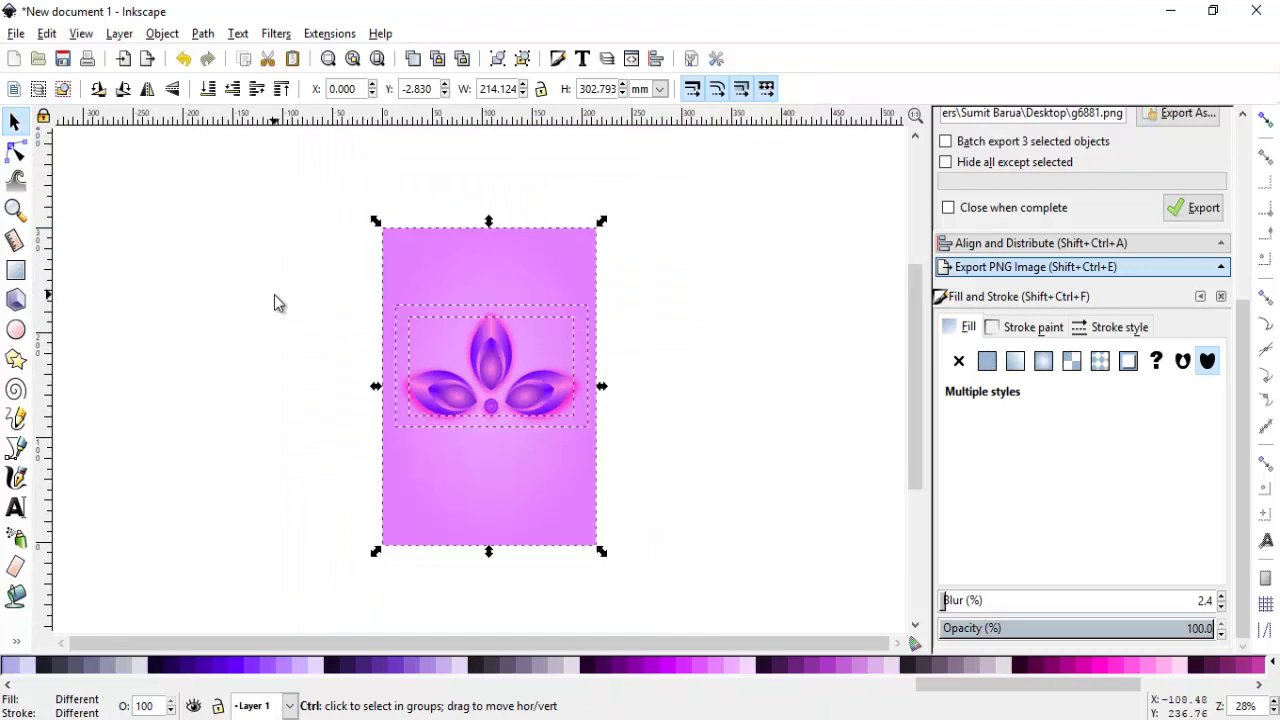
{"action": "key", "text": "ctrl+g"}
{"action": "key", "text": "Escape"}
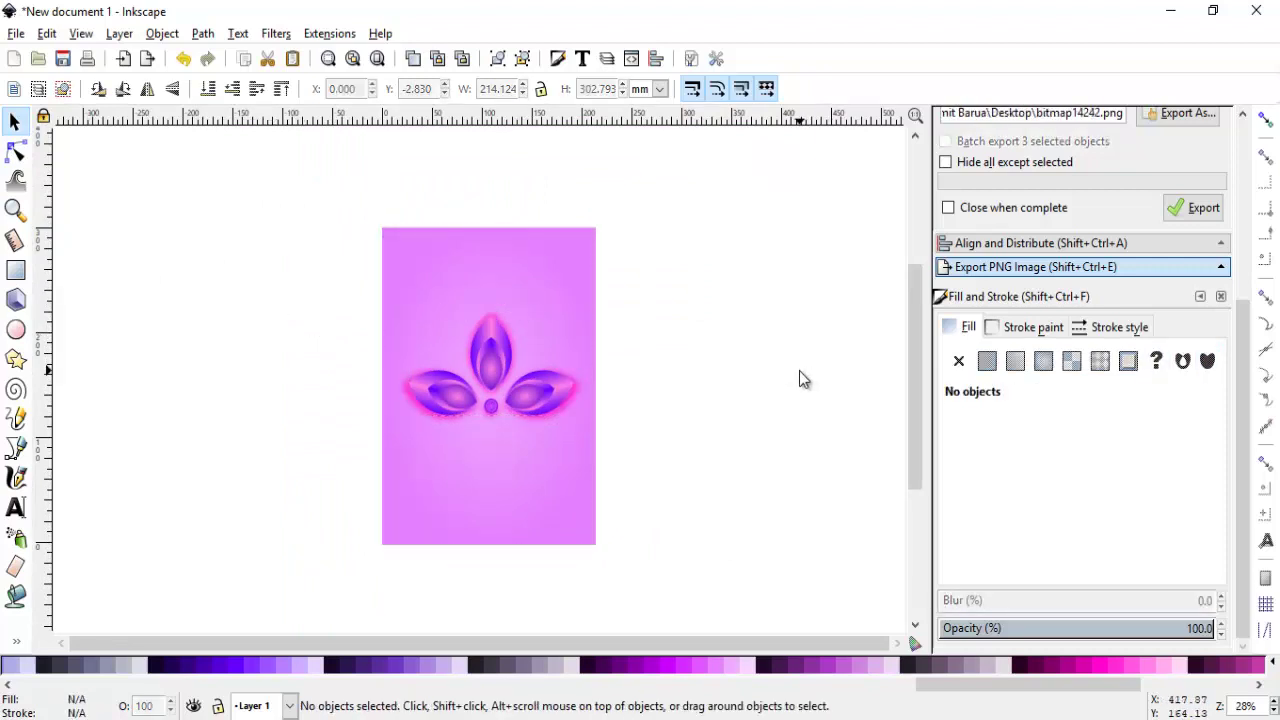
{"action": "key", "text": "ctrl+plus"}
{"action": "key", "text": "plus"}
{"action": "key", "text": "plus"}
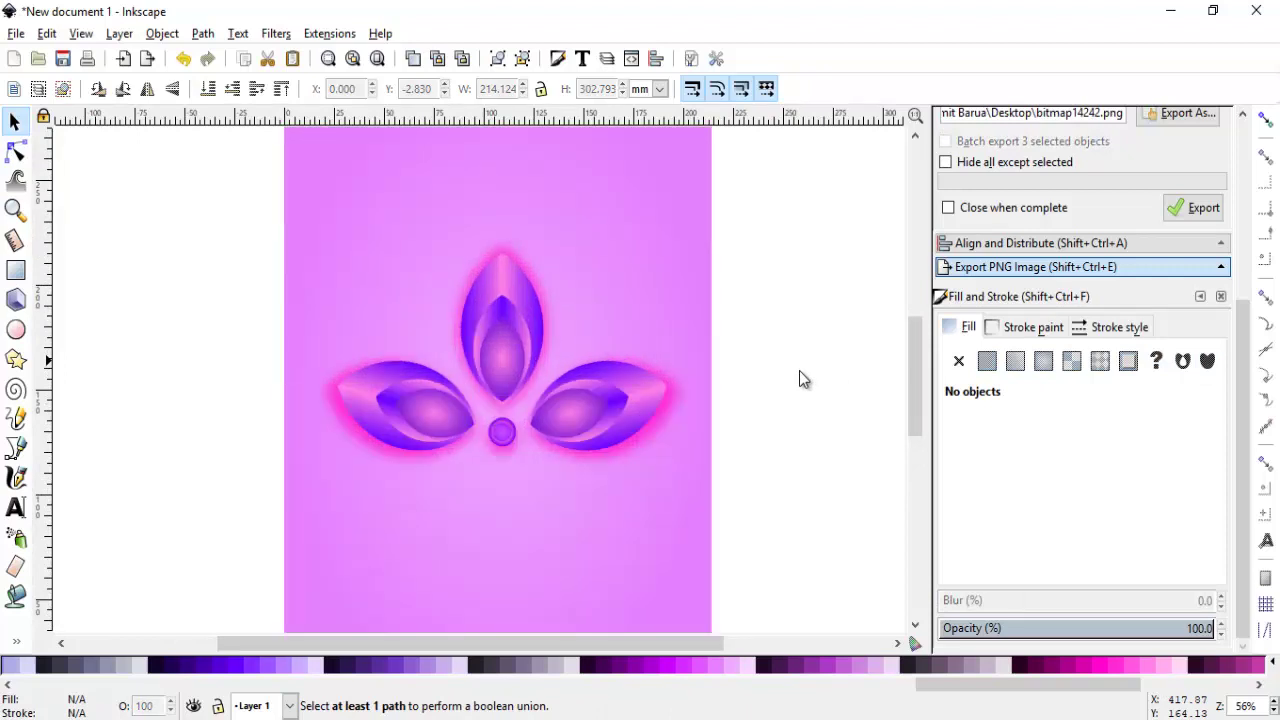
{"action": "key", "text": "plus"}
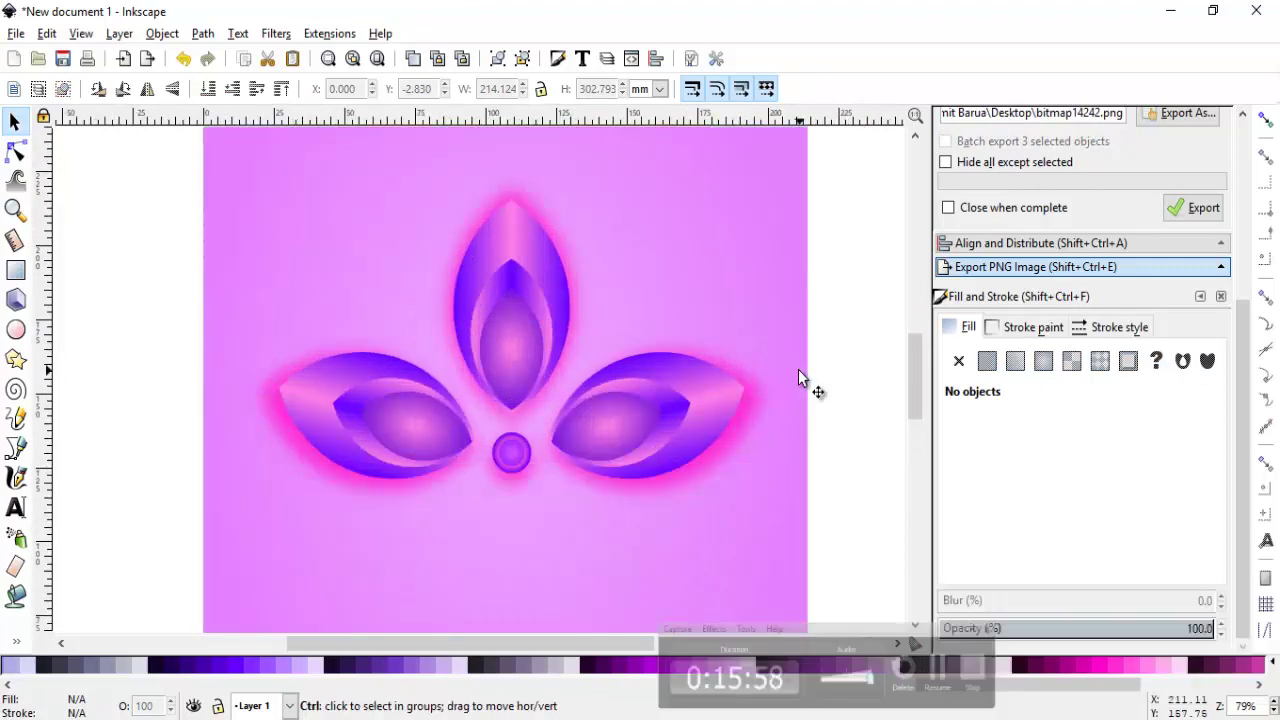